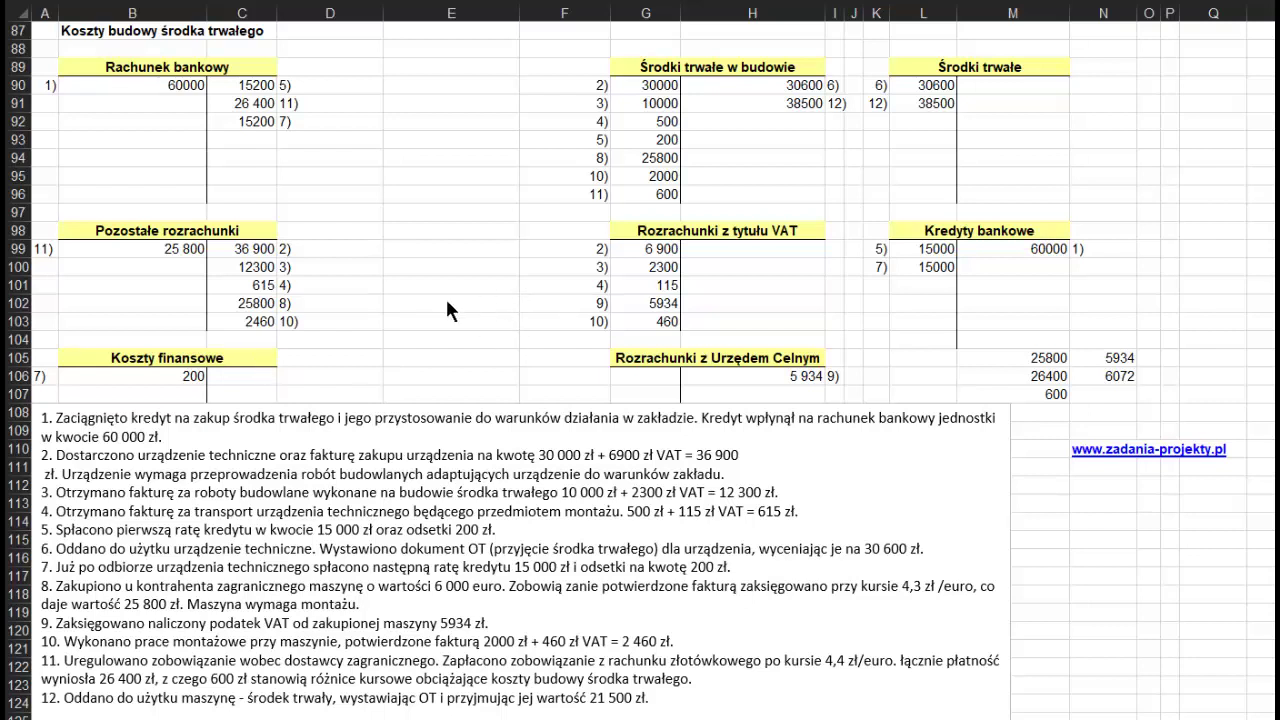
Step: Examine both sides of the Rachunek bankowy account and the credit sides of Środki trwałe w budowie and Środki trwałe
{"action": "key", "text": "Return"}
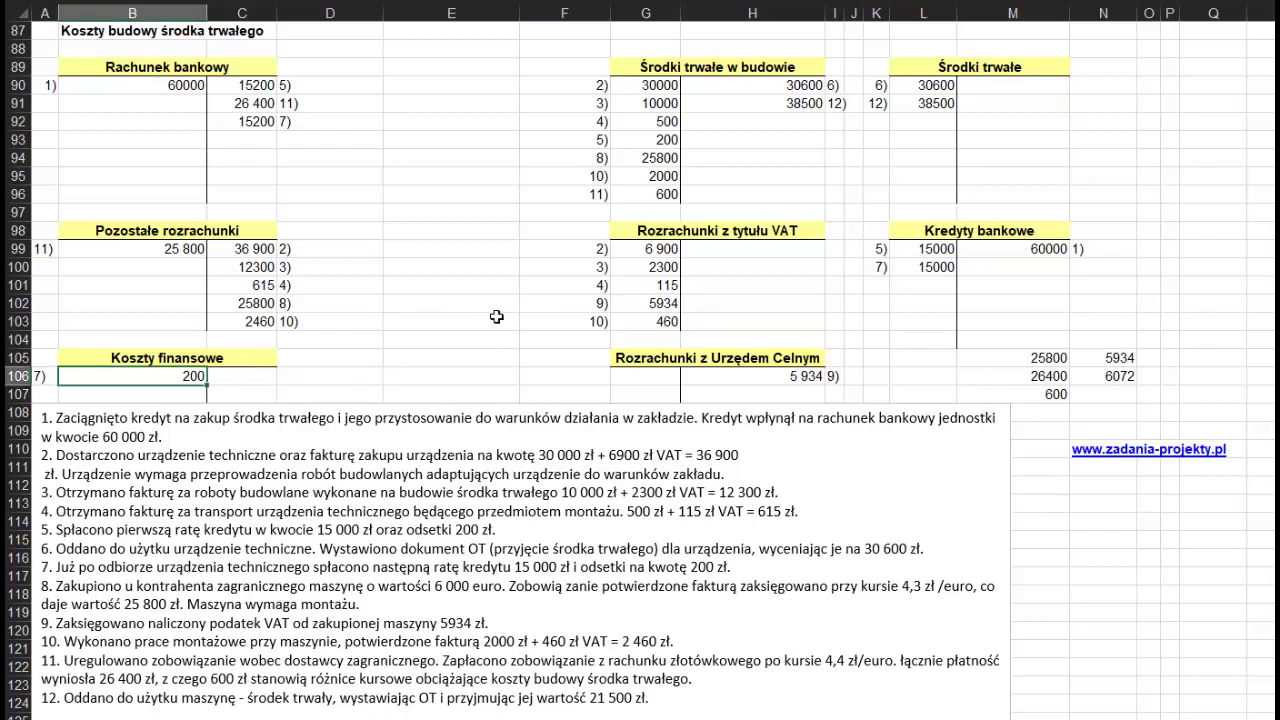
{"action": "left_click", "coordinate": [158, 66]}
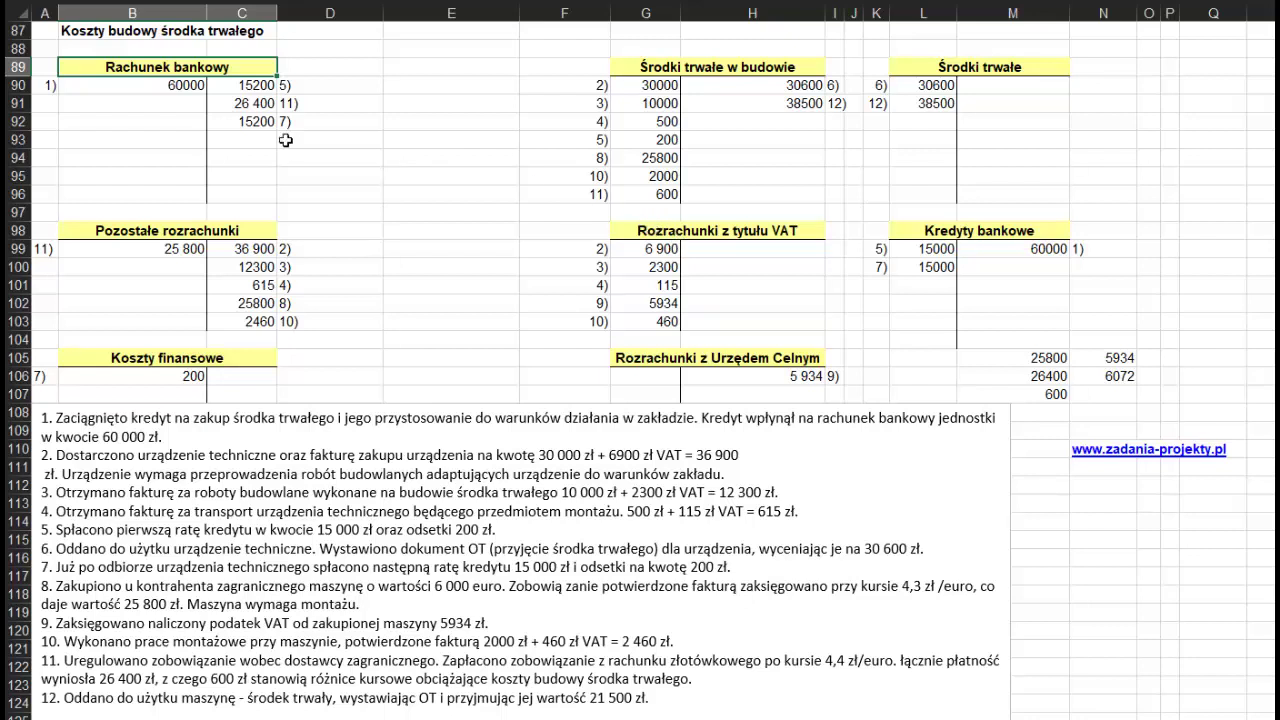
{"action": "left_click_drag", "start_coordinate": [46, 90], "coordinate": [121, 162]}
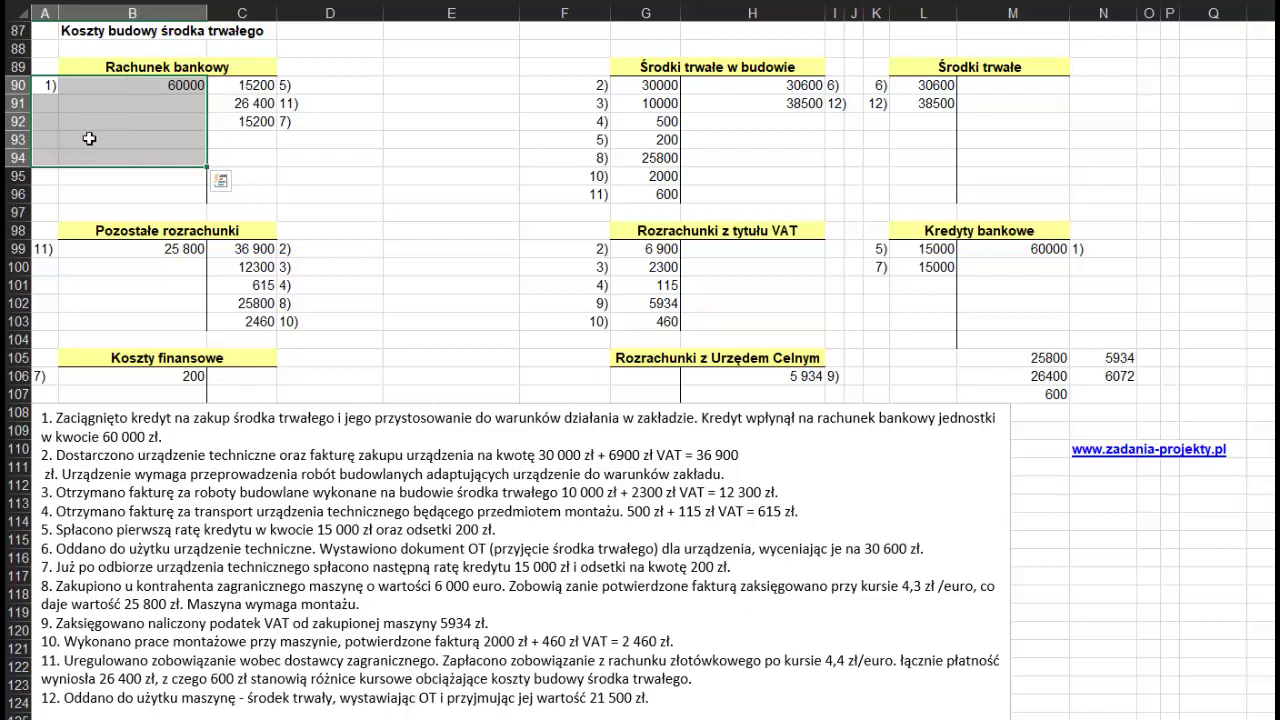
{"action": "left_click", "coordinate": [101, 74]}
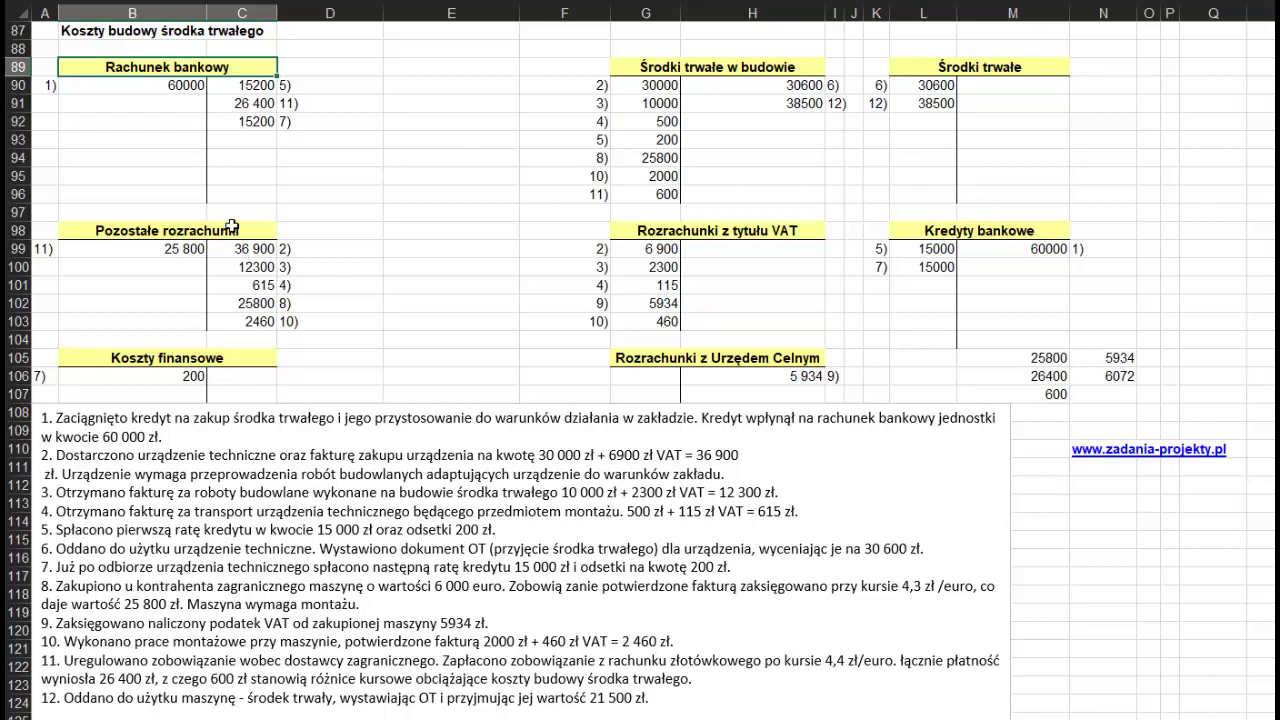
{"action": "left_click", "coordinate": [259, 88]}
{"action": "left_click_drag", "start_coordinate": [259, 88], "coordinate": [258, 171]}
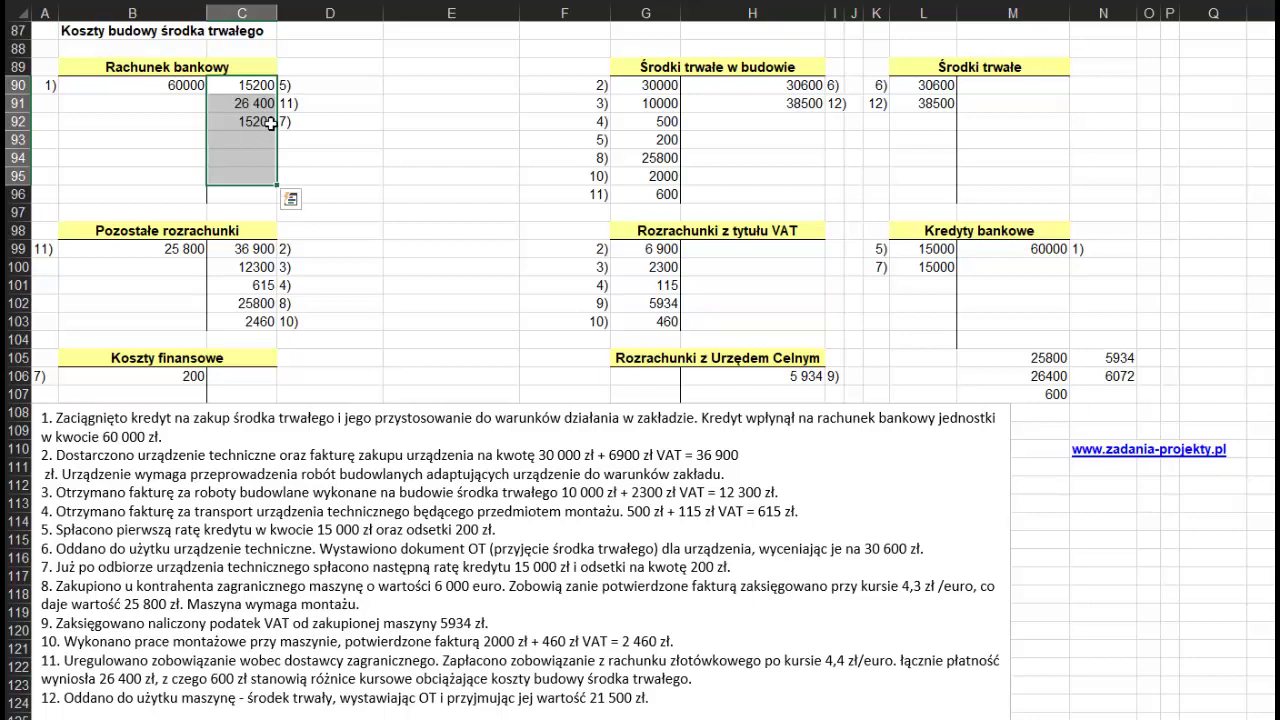
{"action": "left_click", "coordinate": [197, 64]}
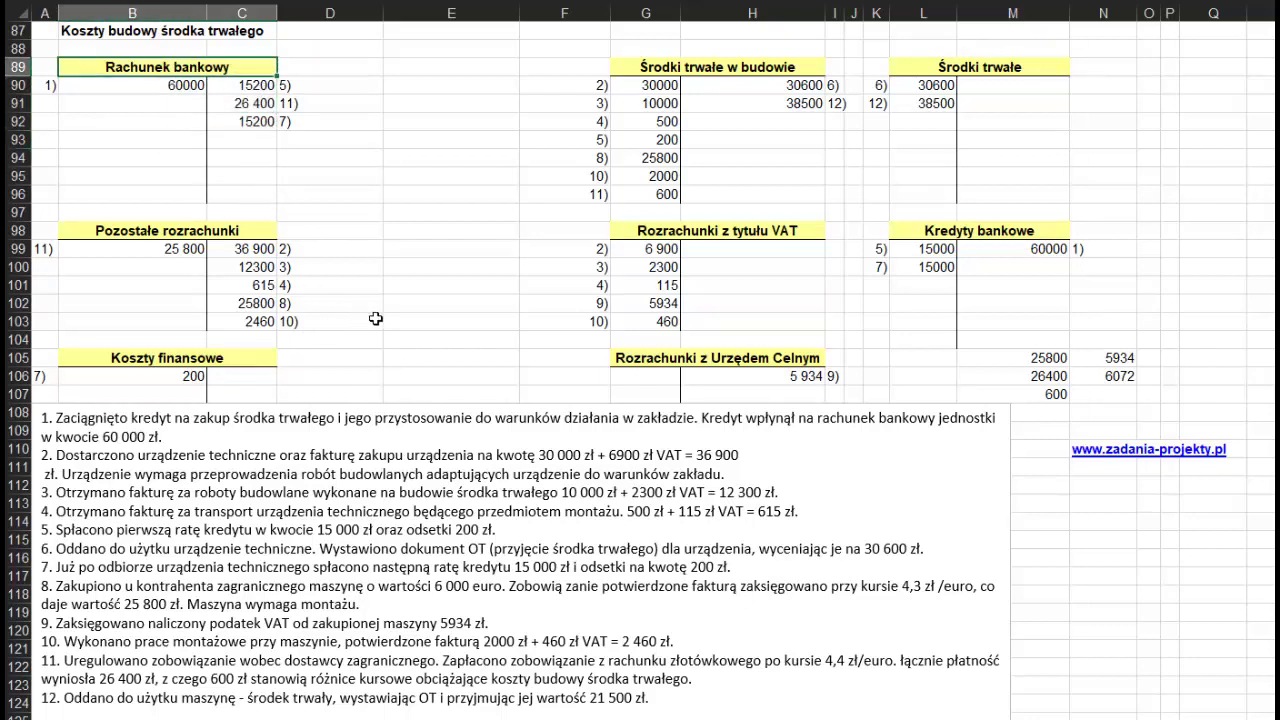
{"action": "left_click", "coordinate": [802, 82]}
{"action": "left_click_drag", "start_coordinate": [802, 82], "coordinate": [801, 175]}
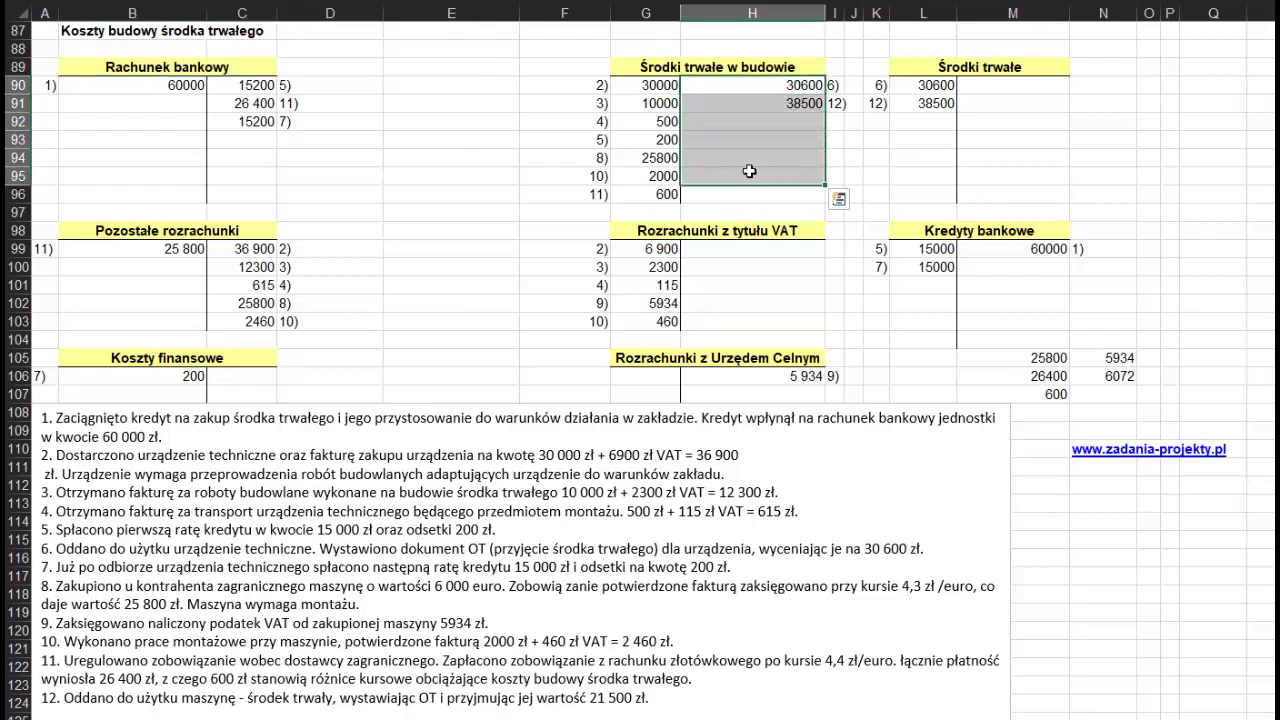
{"action": "left_click_drag", "start_coordinate": [1040, 82], "coordinate": [1046, 166]}
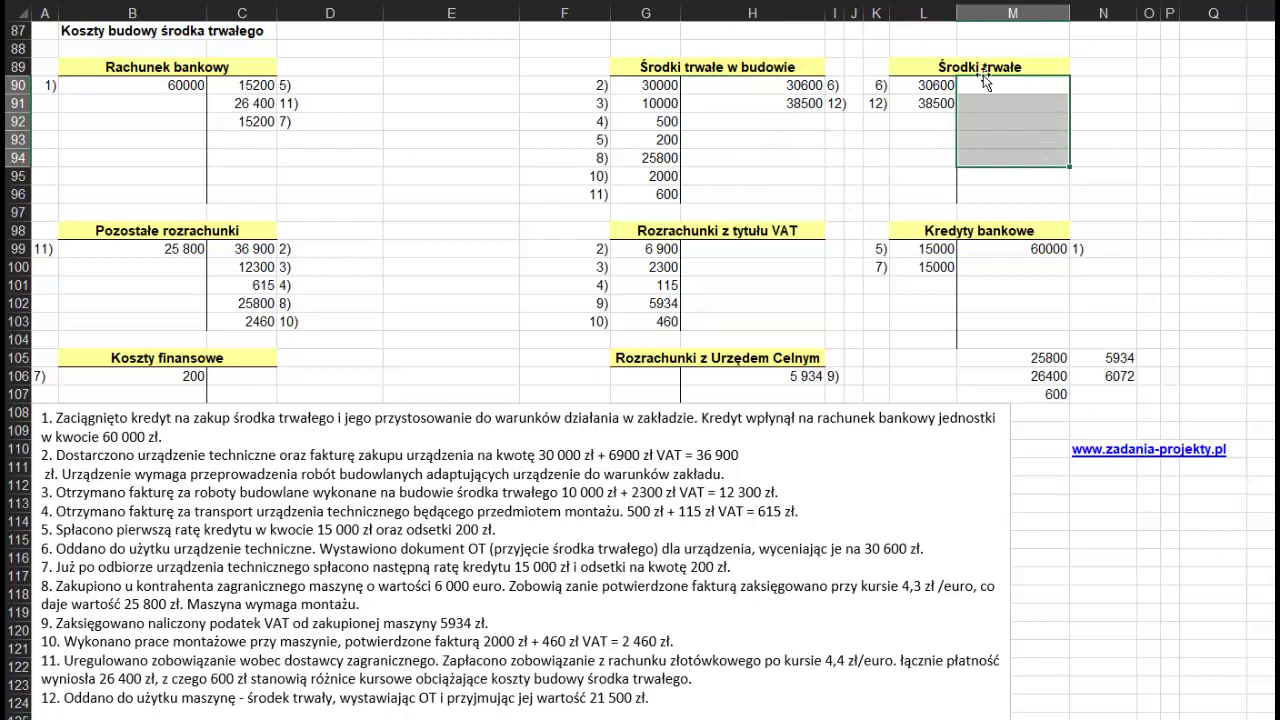
{"action": "left_click_drag", "start_coordinate": [240, 87], "coordinate": [291, 199]}
{"action": "key", "text": "Up"}
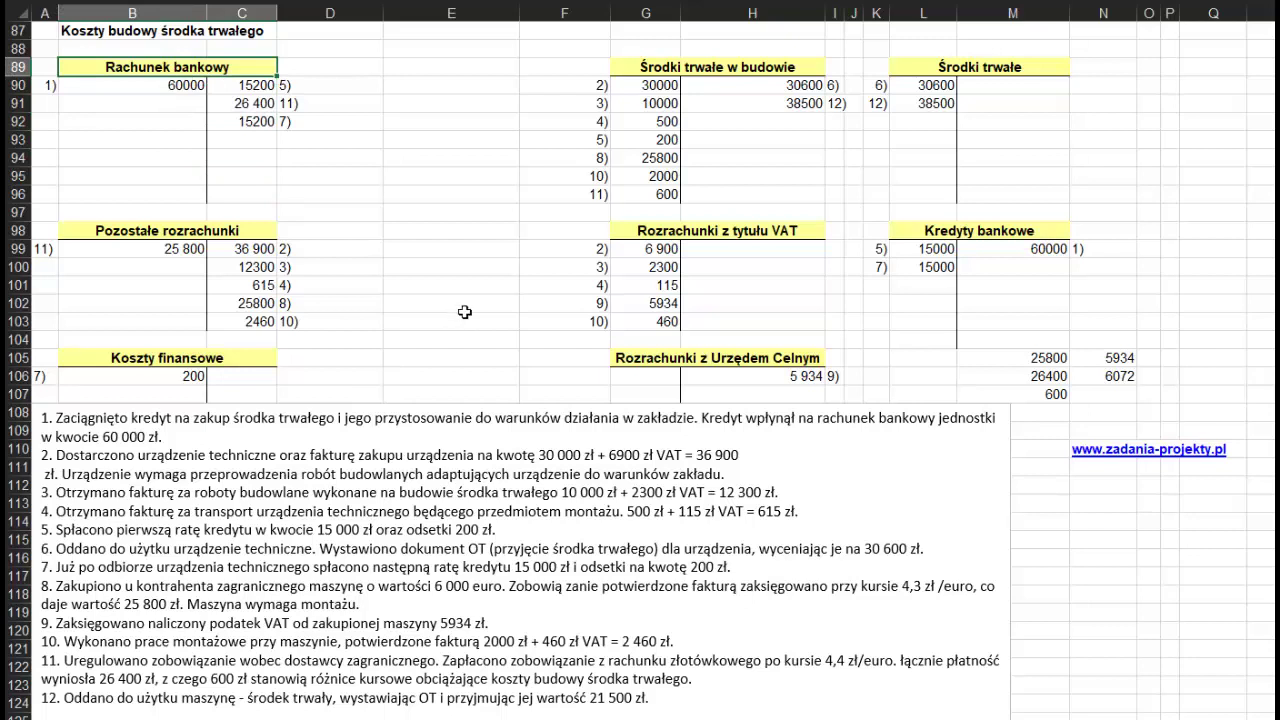
Step: Examine the Kredyty bankowe entries, then the Pozostałe rozrachunki, Rozrachunki z tytułu VAT and Rozrachunki z Urzędem Celnym accounts
{"action": "left_click", "coordinate": [1014, 231]}
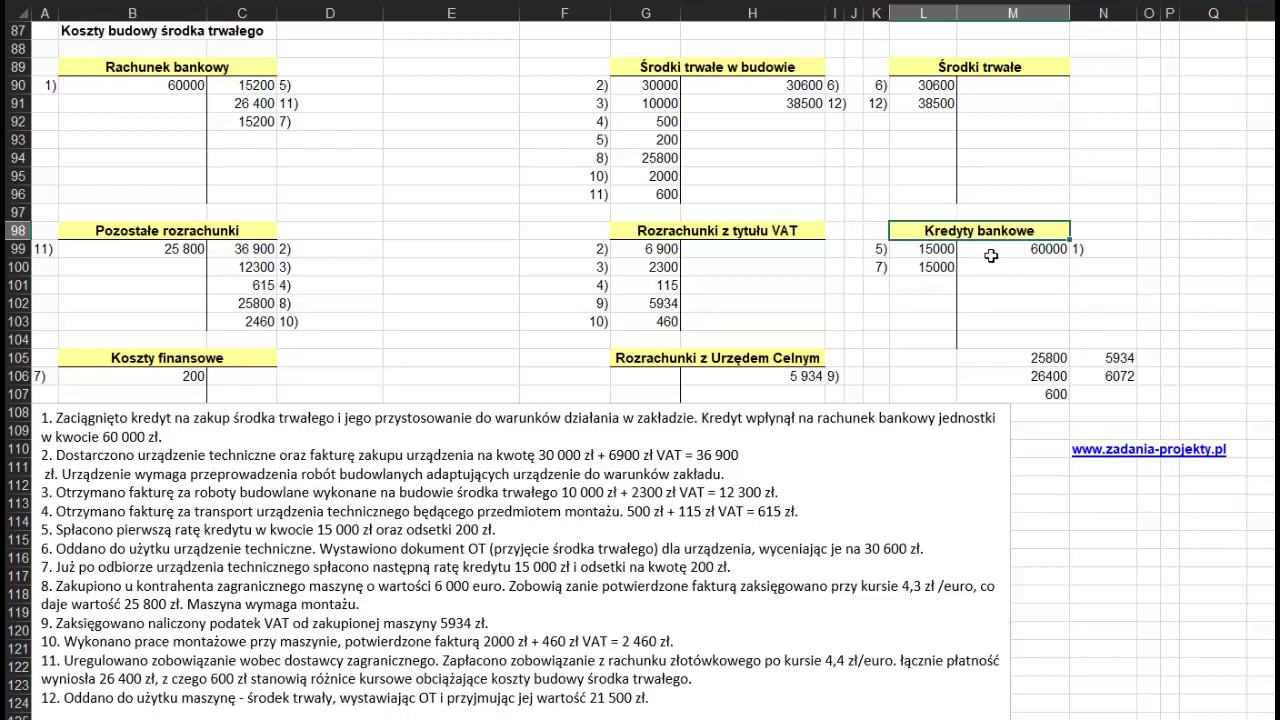
{"action": "left_click_drag", "start_coordinate": [990, 256], "coordinate": [1078, 250]}
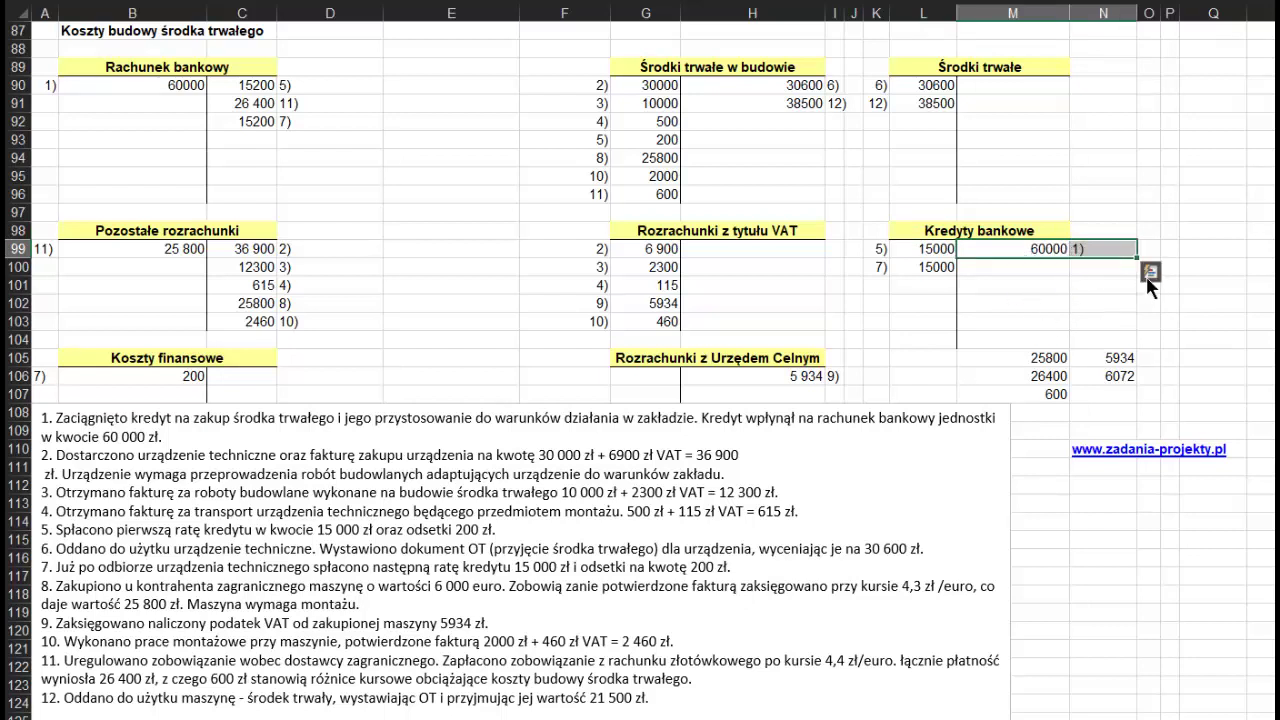
{"action": "left_click_drag", "start_coordinate": [912, 245], "coordinate": [885, 305]}
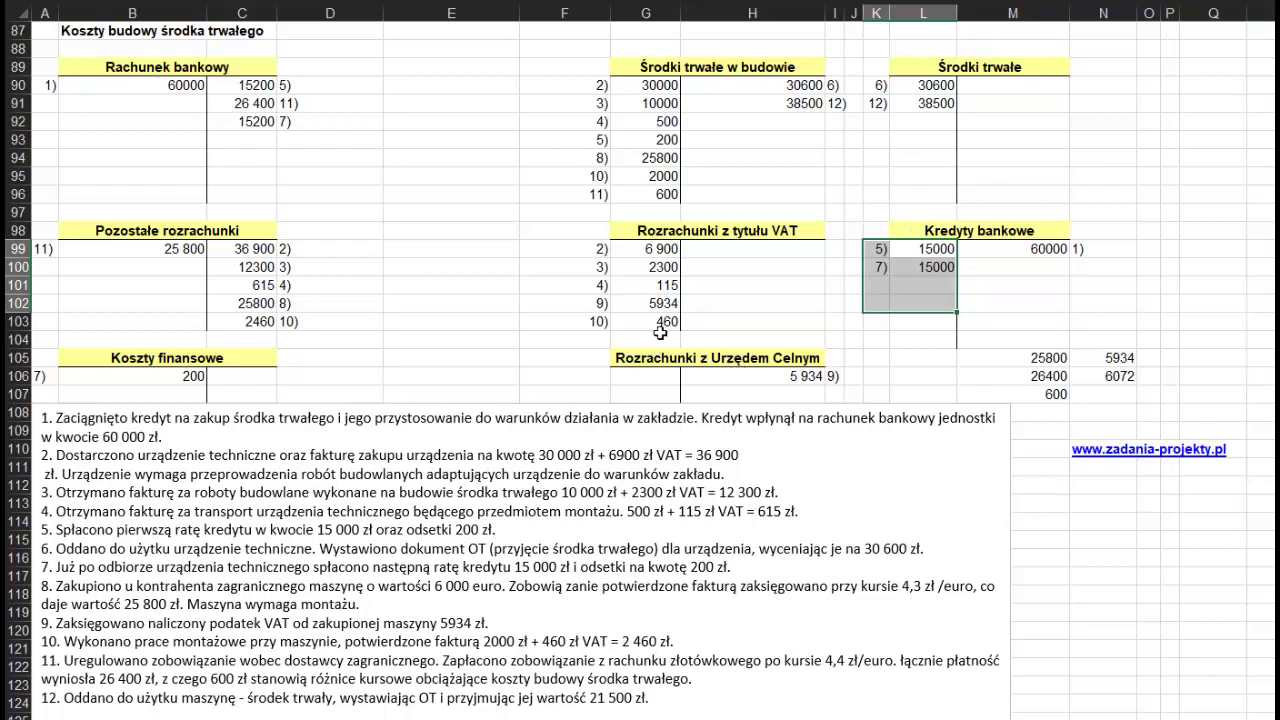
{"action": "left_click_drag", "start_coordinate": [745, 233], "coordinate": [55, 386]}
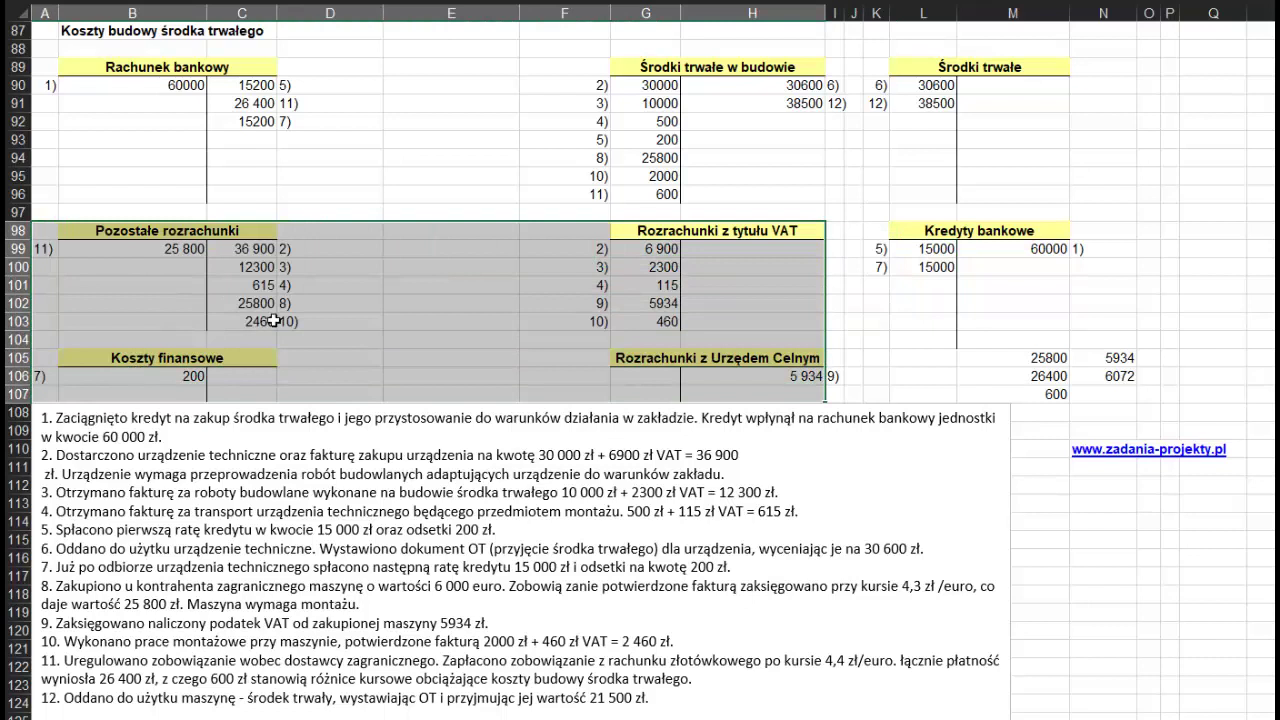
{"action": "left_click", "coordinate": [215, 231]}
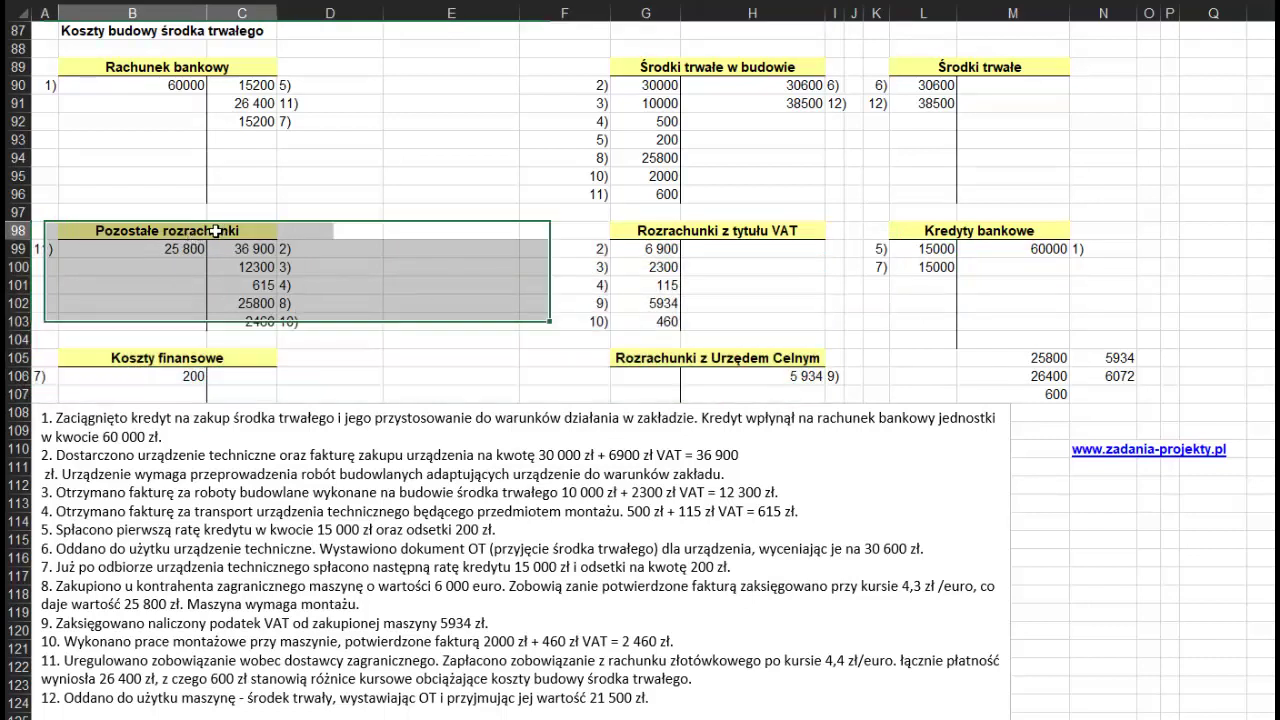
{"action": "left_click", "coordinate": [678, 230]}
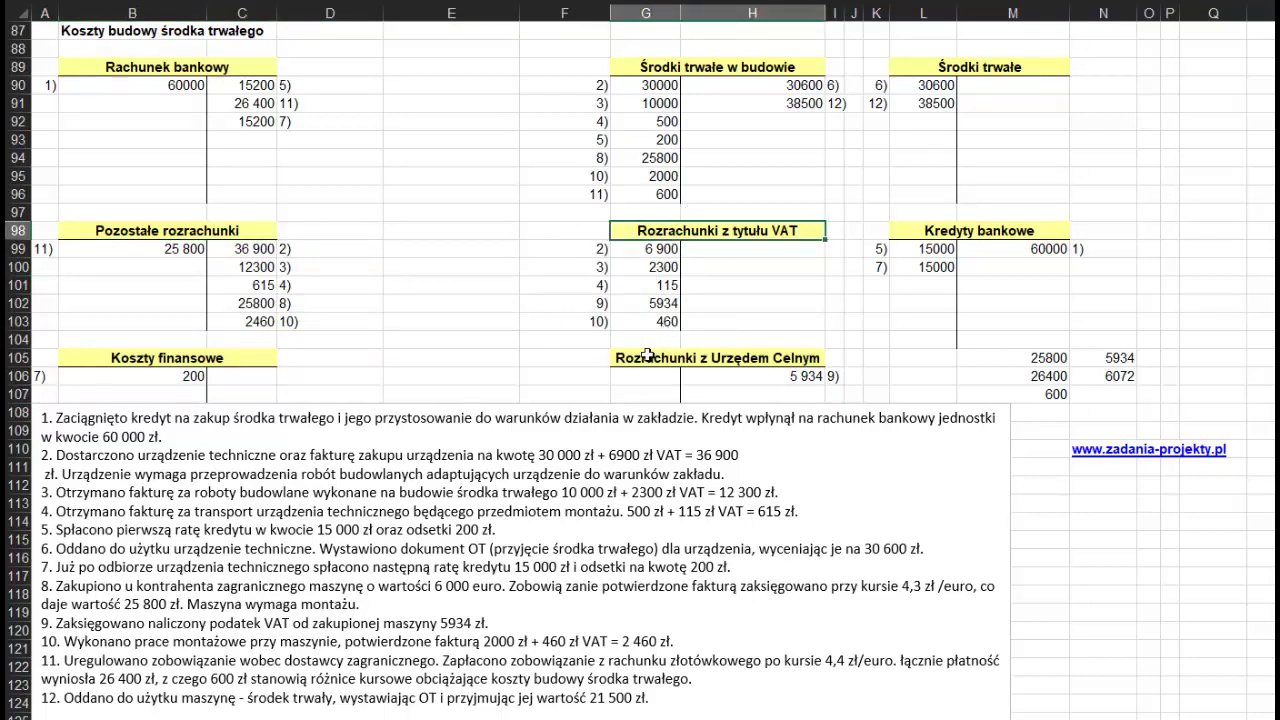
{"action": "key", "text": "Down"}
{"action": "key", "text": "Down"}
{"action": "key", "text": "Down"}
{"action": "key", "text": "Down"}
{"action": "key", "text": "Down"}
{"action": "key", "text": "Down"}
{"action": "key", "text": "Down"}
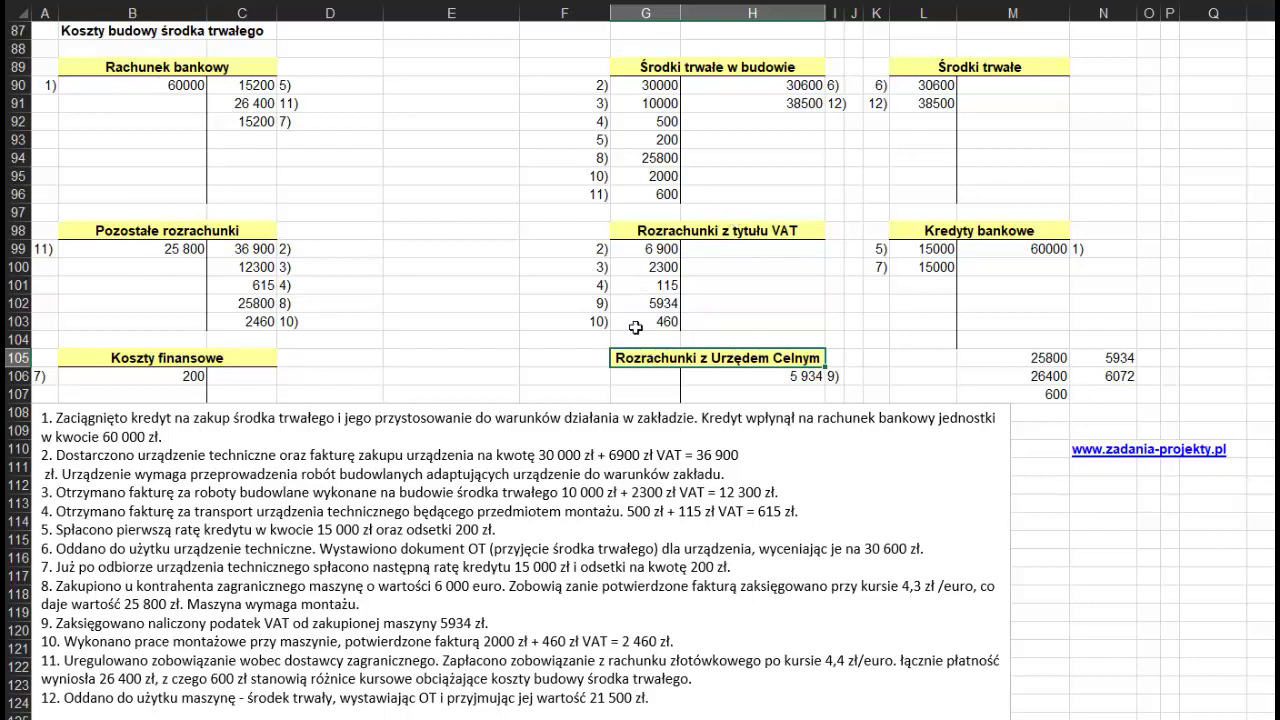
Step: Compare the loan interest postings in Koszty finansowe, Rachunek bankowy and Środki trwałe w budowie, and review the transfer of entry 6 to Środki trwałe
{"action": "left_click", "coordinate": [176, 355]}
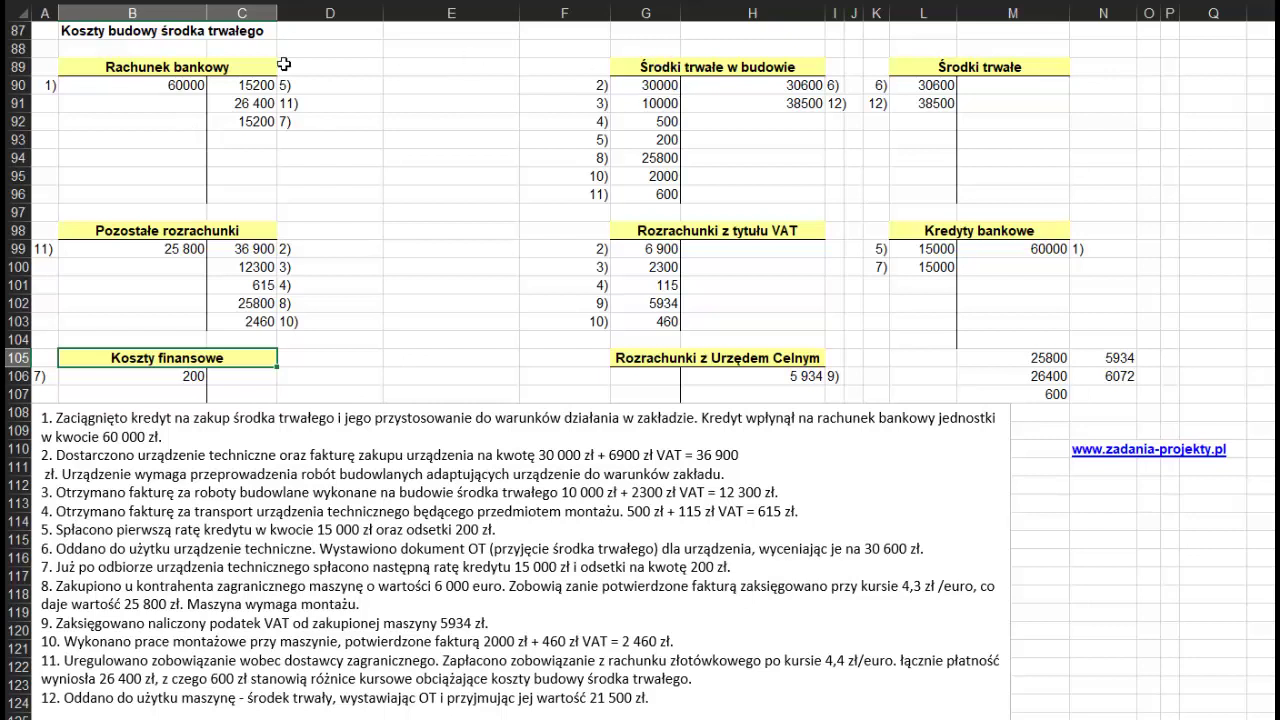
{"action": "left_click", "coordinate": [244, 72]}
{"action": "left_click", "coordinate": [658, 66]}
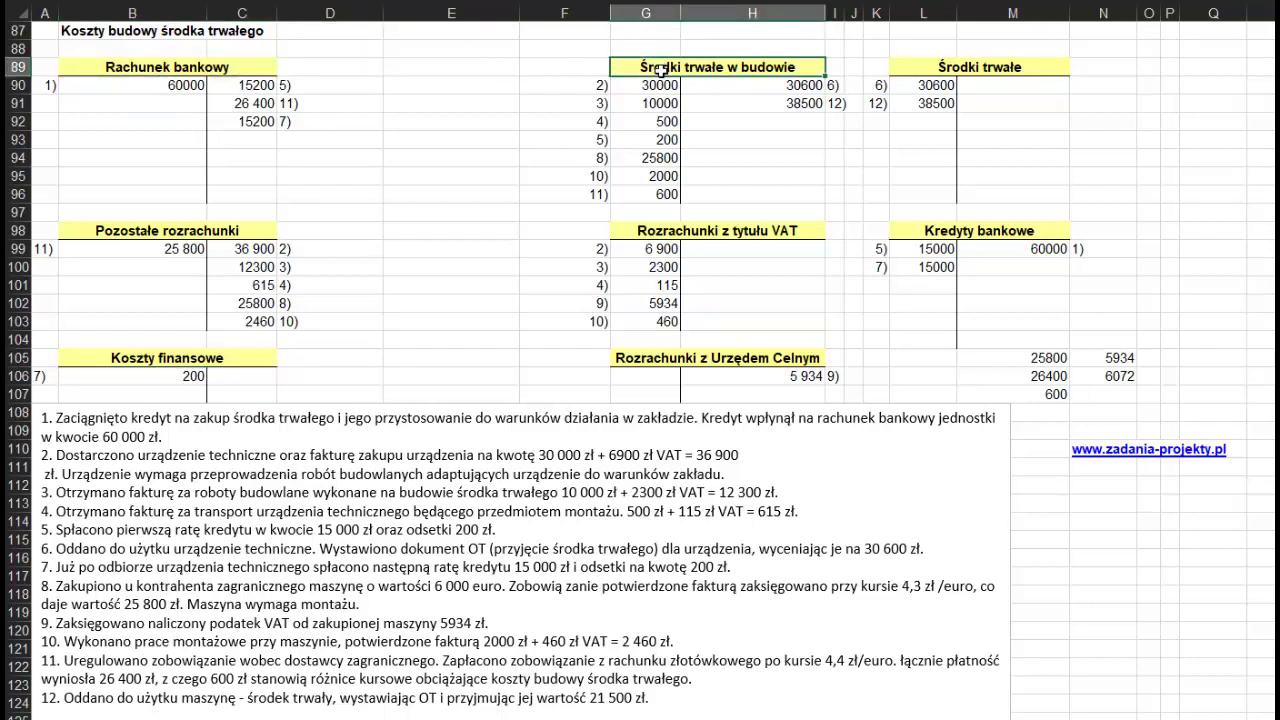
{"action": "left_click", "coordinate": [368, 139]}
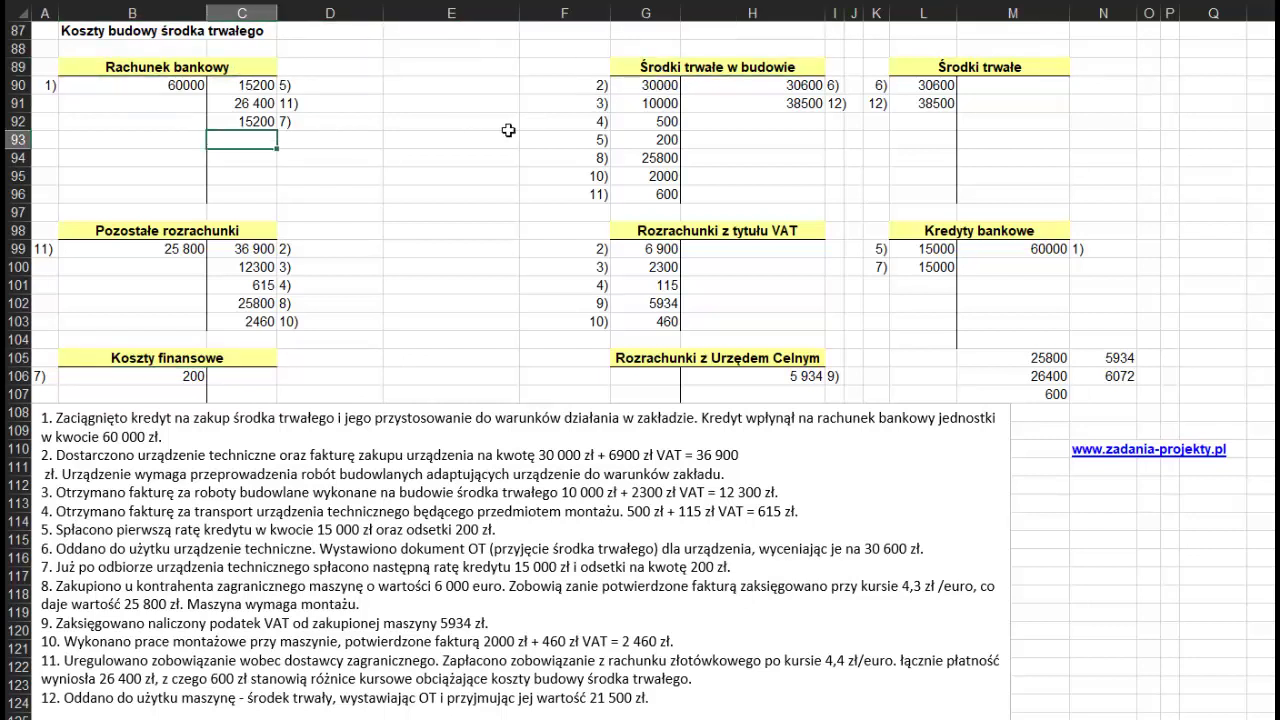
{"action": "left_click", "coordinate": [622, 139]}
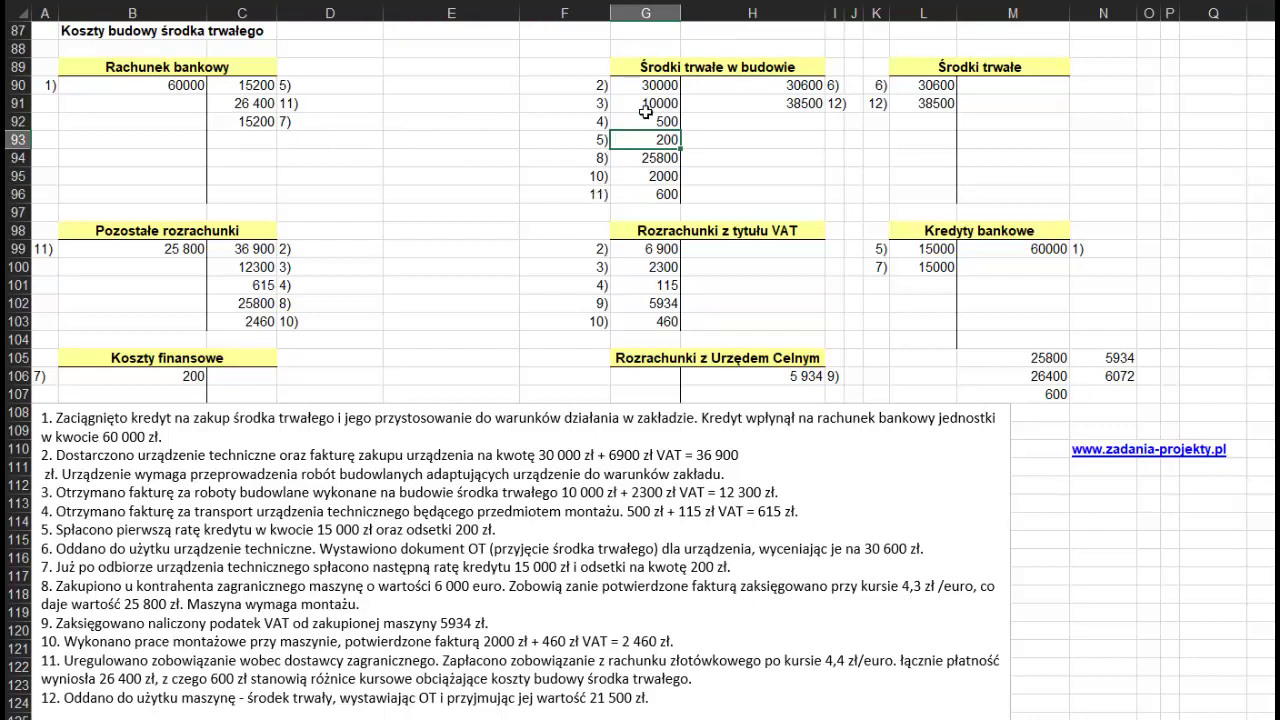
{"action": "left_click", "coordinate": [687, 73]}
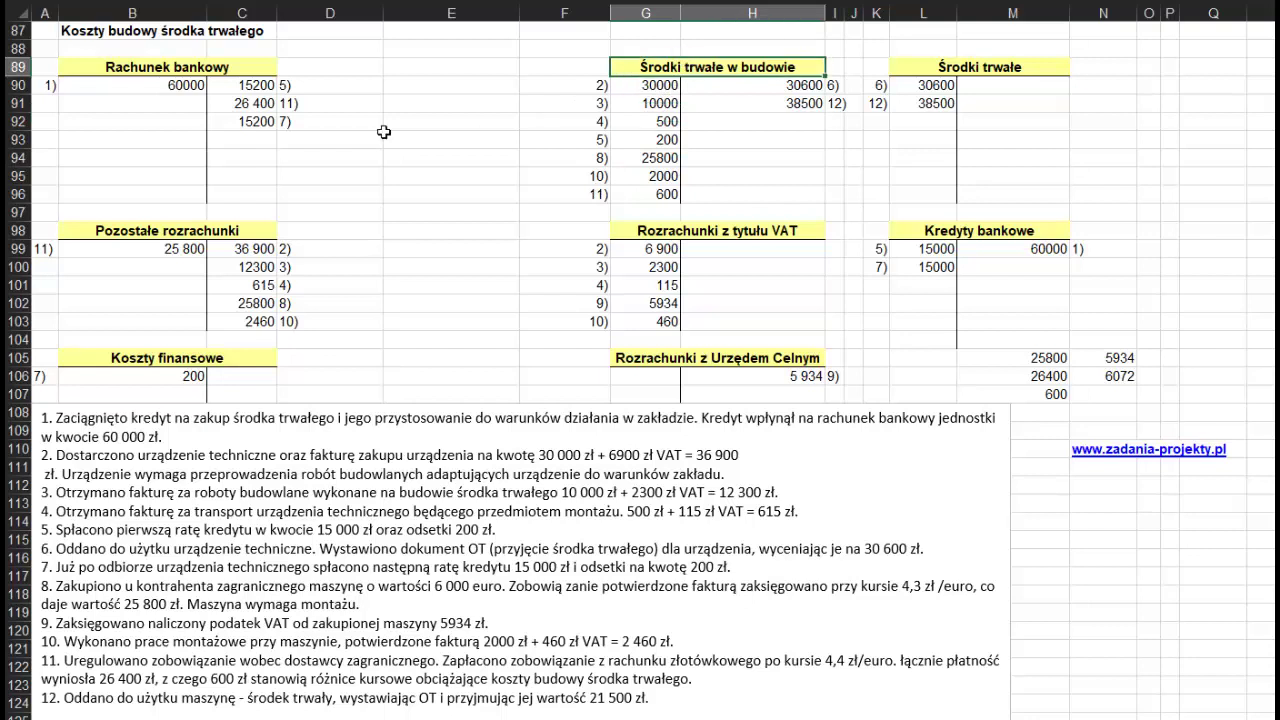
{"action": "left_click", "coordinate": [262, 88]}
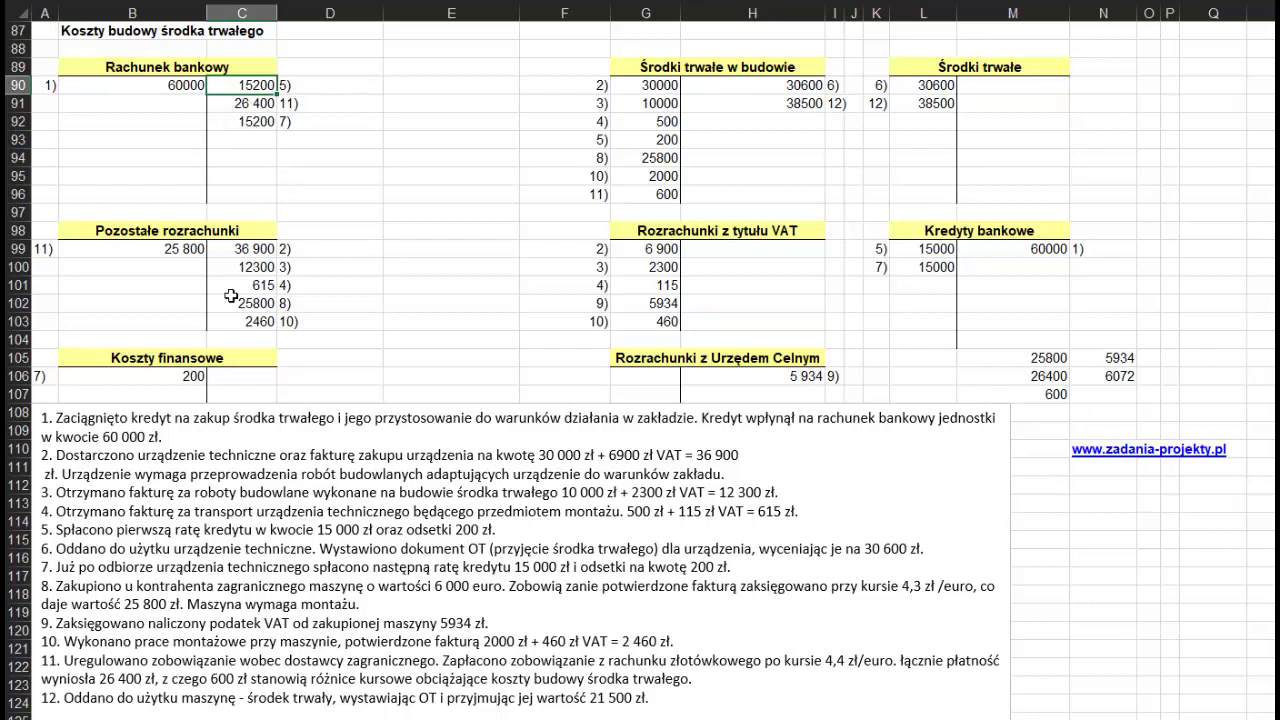
{"action": "left_click", "coordinate": [166, 377]}
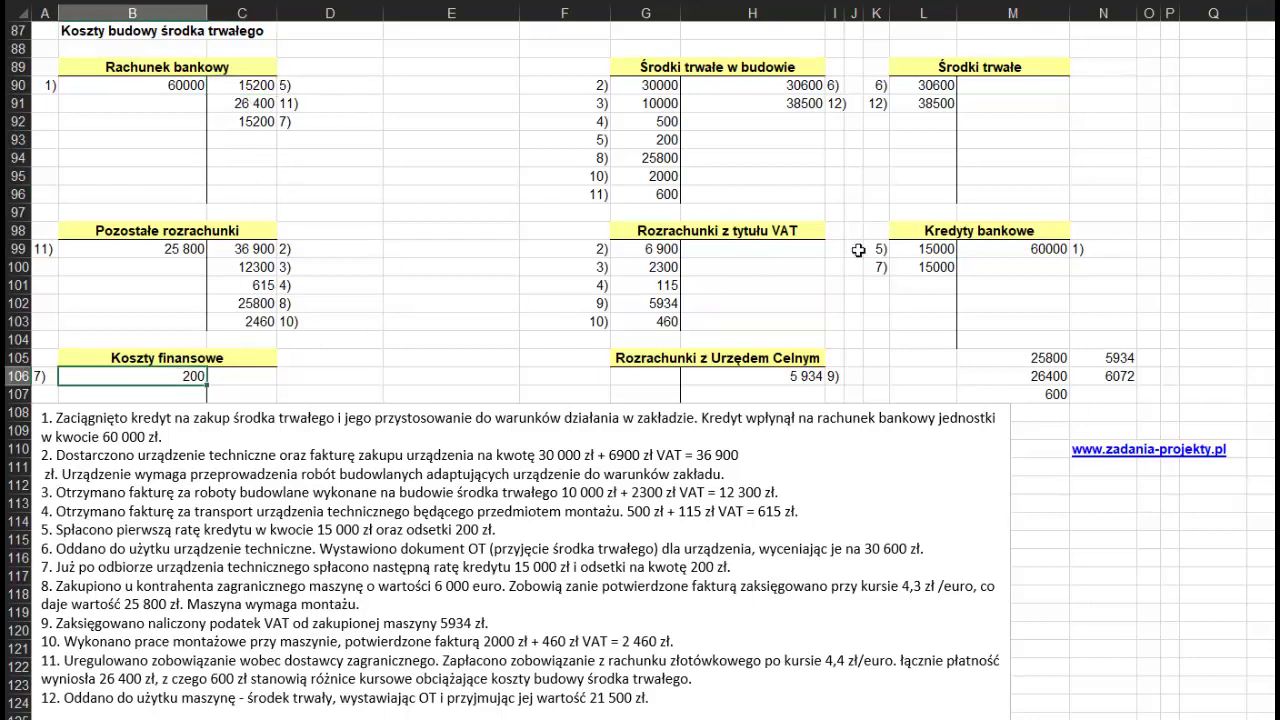
{"action": "left_click", "coordinate": [805, 85]}
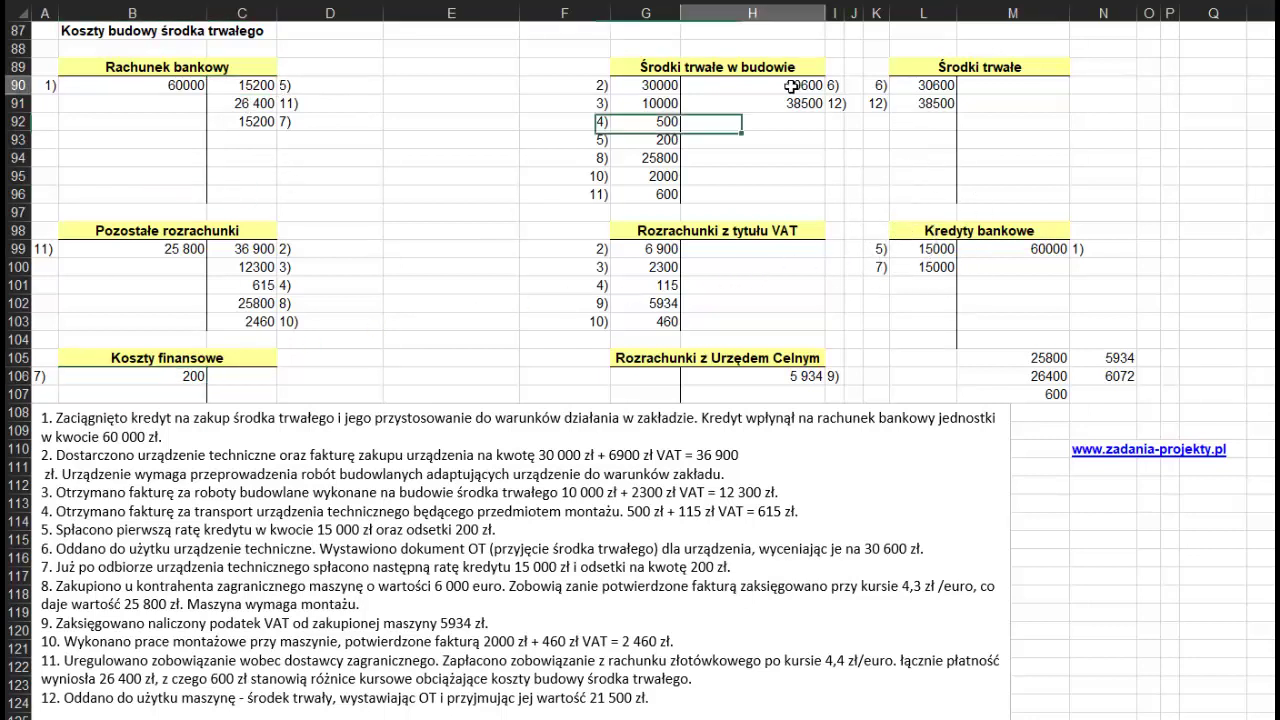
{"action": "left_click", "coordinate": [932, 85]}
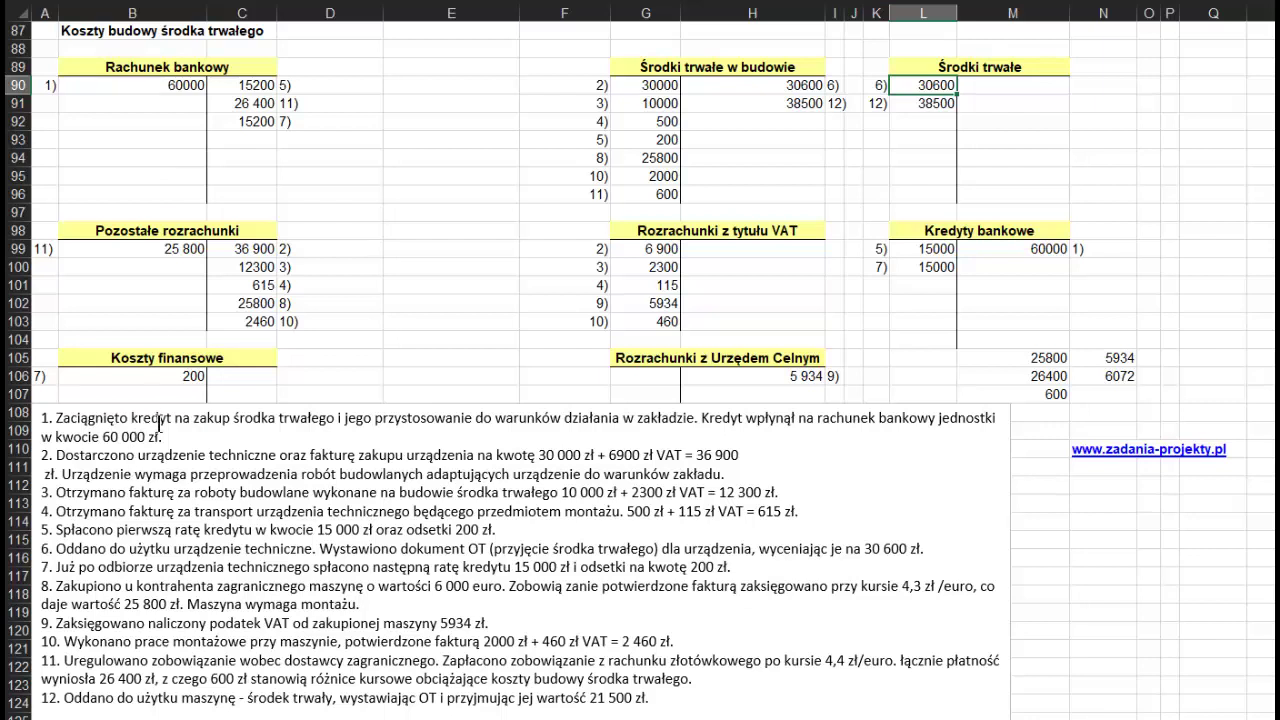
Step: Trace operation 1, the 60 000 zł loan, from its description to its entries in Rachunek bankowy and Kredyty bankowe, checking the formula in M99
{"action": "left_click_drag", "start_coordinate": [160, 424], "coordinate": [162, 437]}
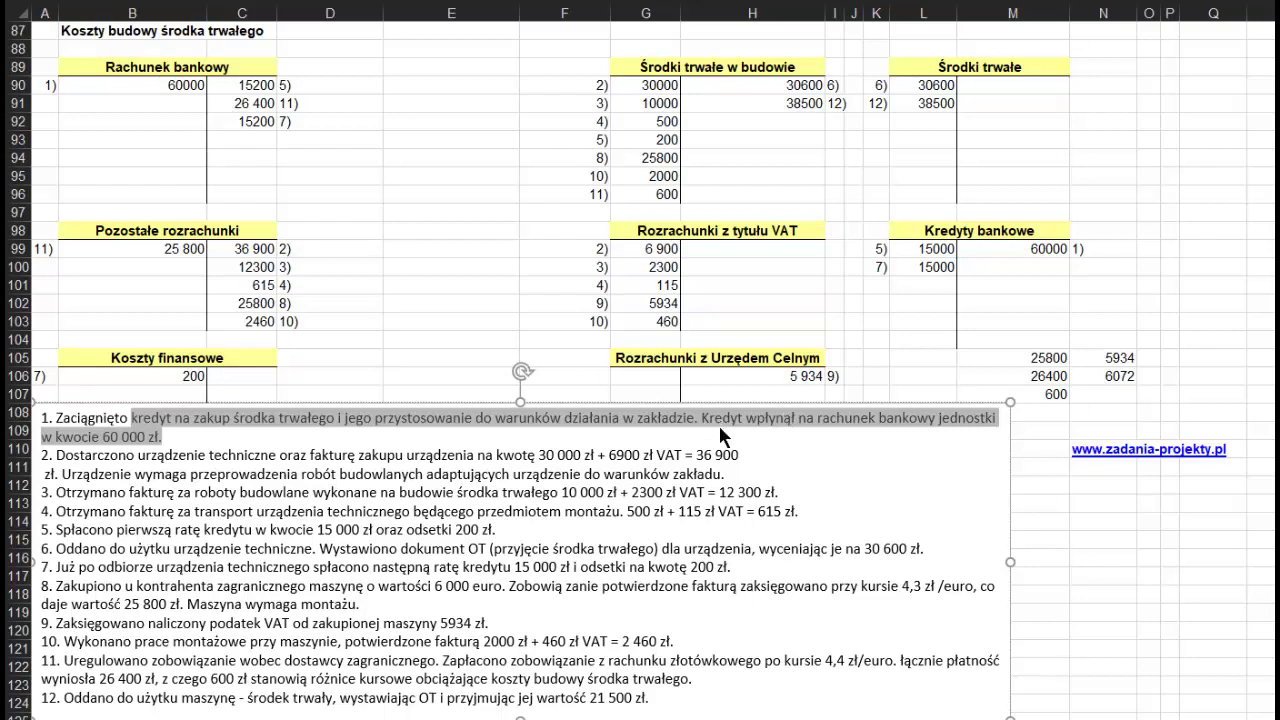
{"action": "left_click_drag", "start_coordinate": [80, 437], "coordinate": [172, 438]}
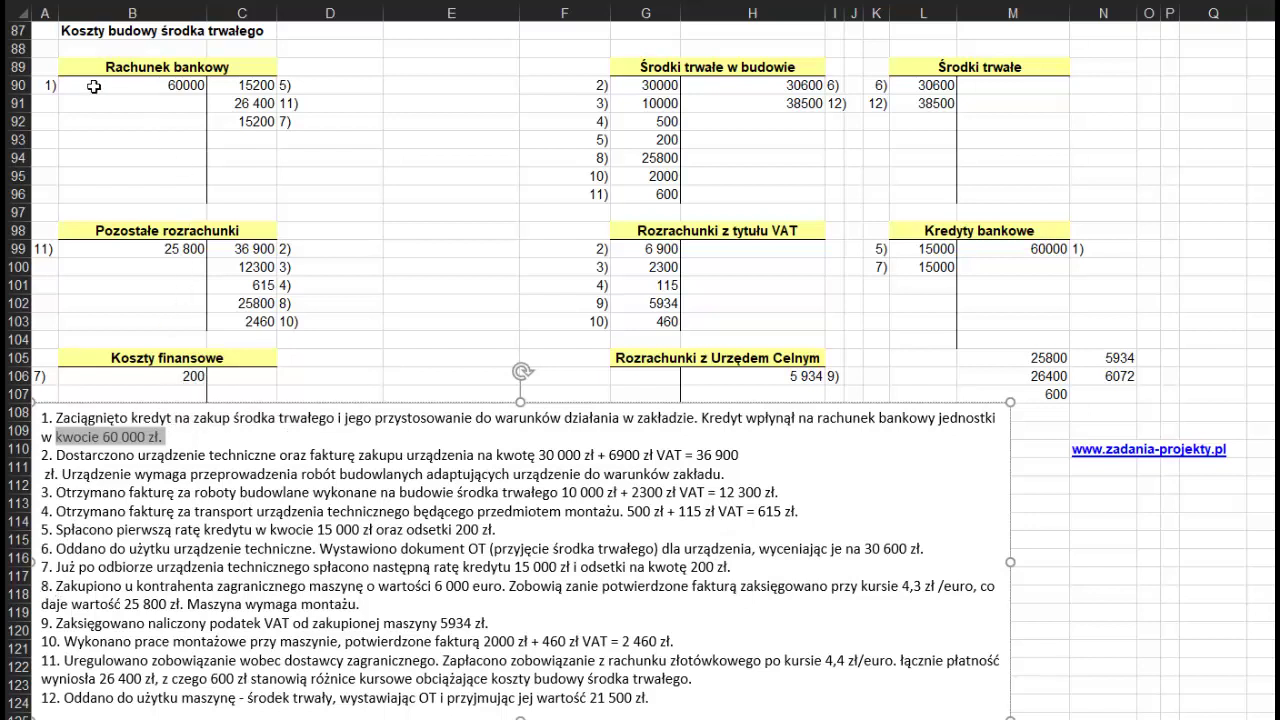
{"action": "left_click_drag", "start_coordinate": [37, 91], "coordinate": [150, 88]}
{"action": "key", "text": "ctrl+v"}
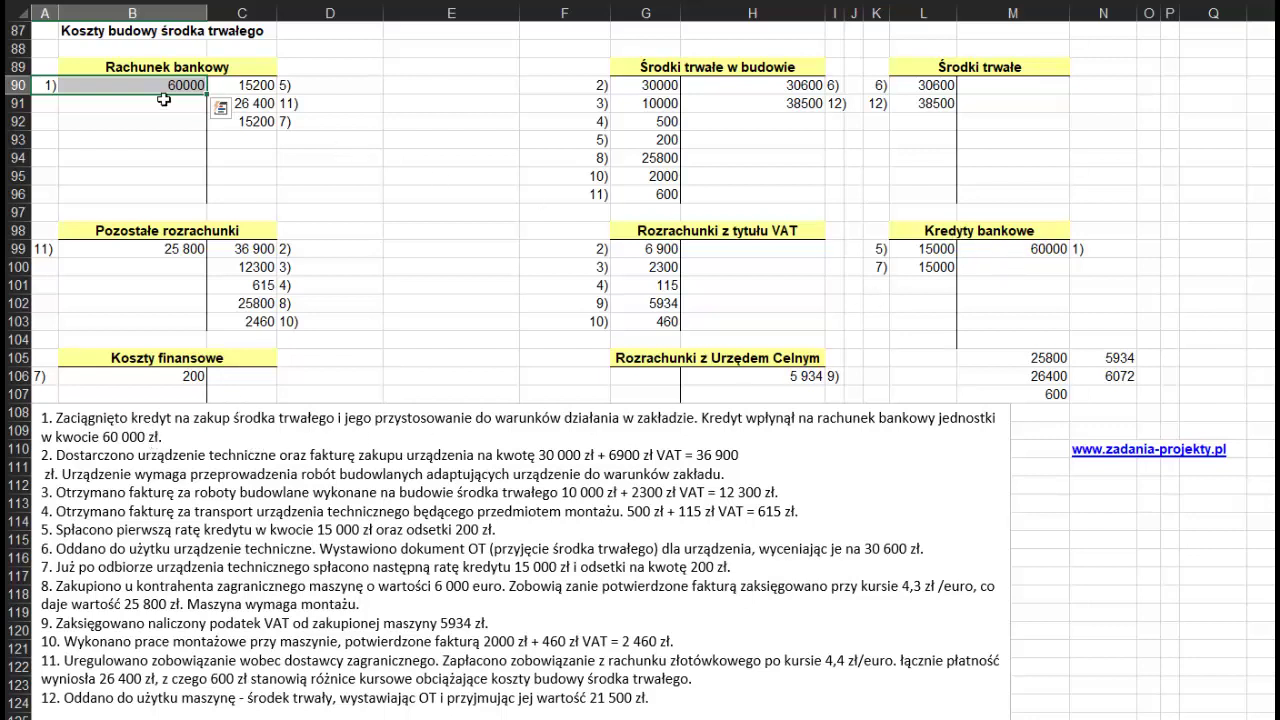
{"action": "key", "text": "Escape"}
{"action": "left_click", "coordinate": [1015, 232]}
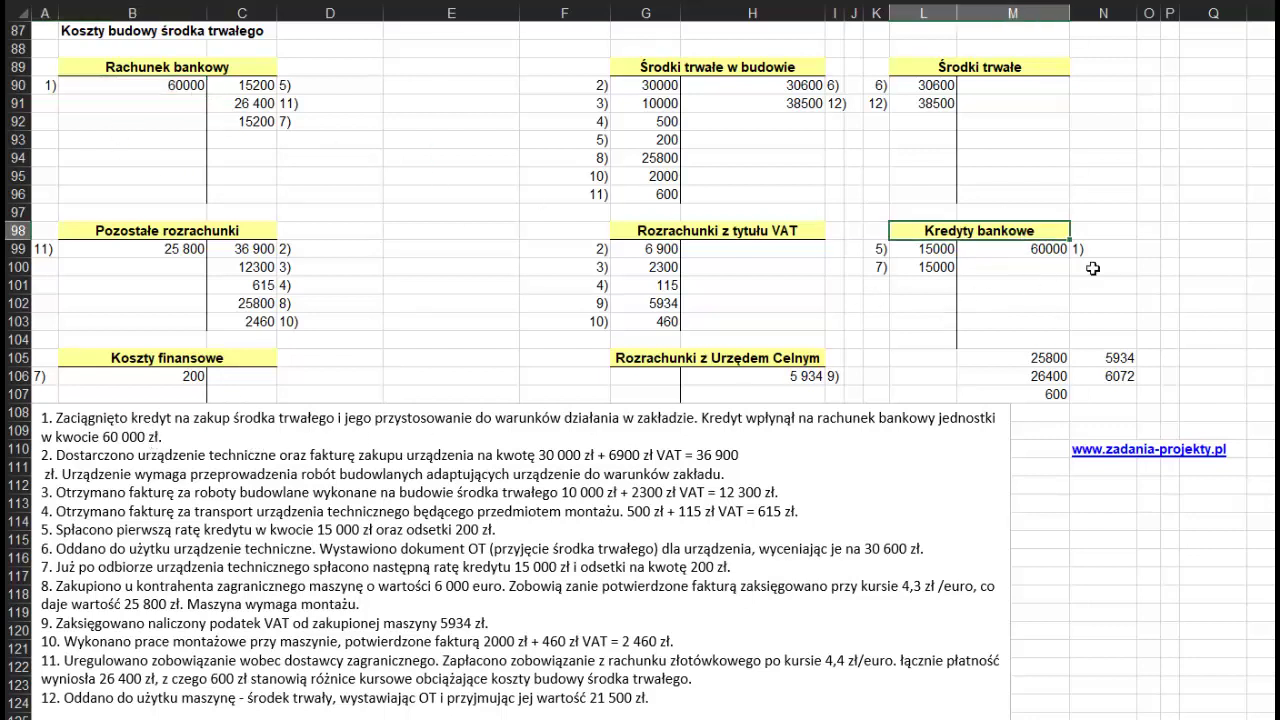
{"action": "left_click_drag", "start_coordinate": [1048, 248], "coordinate": [1089, 249]}
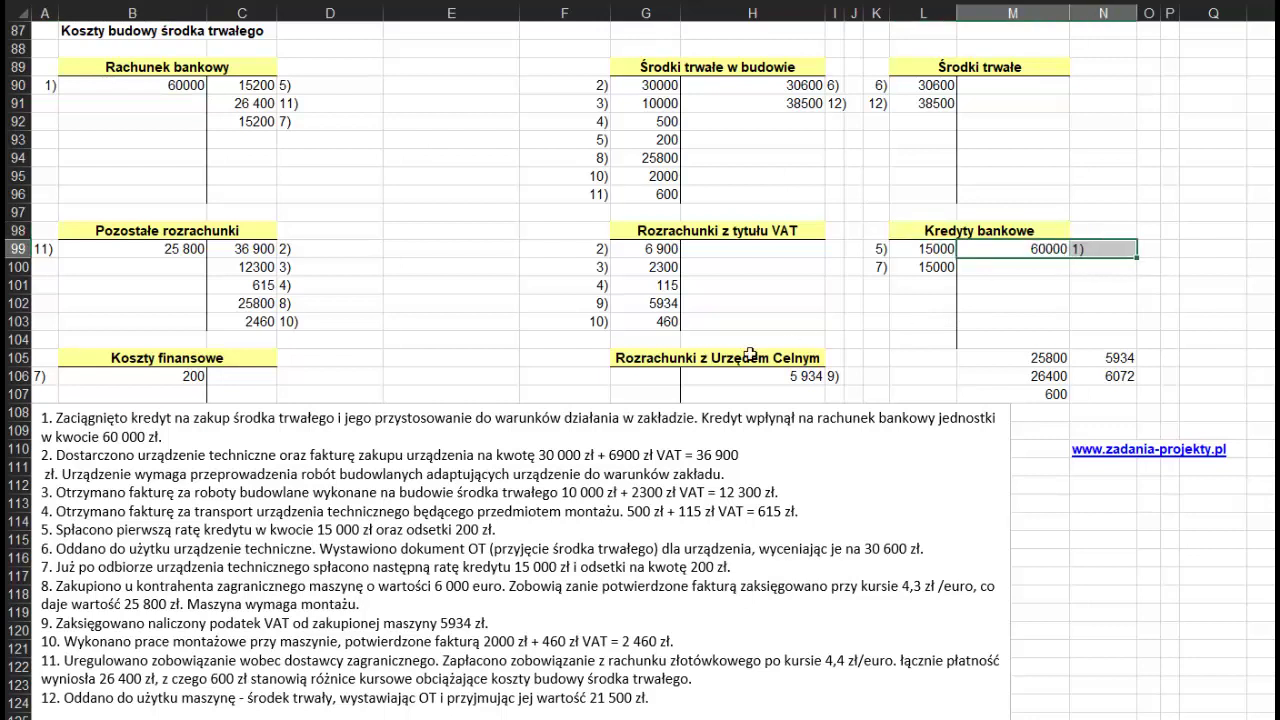
{"action": "left_click", "coordinate": [1012, 248]}
{"action": "type", "text": "=B90"}
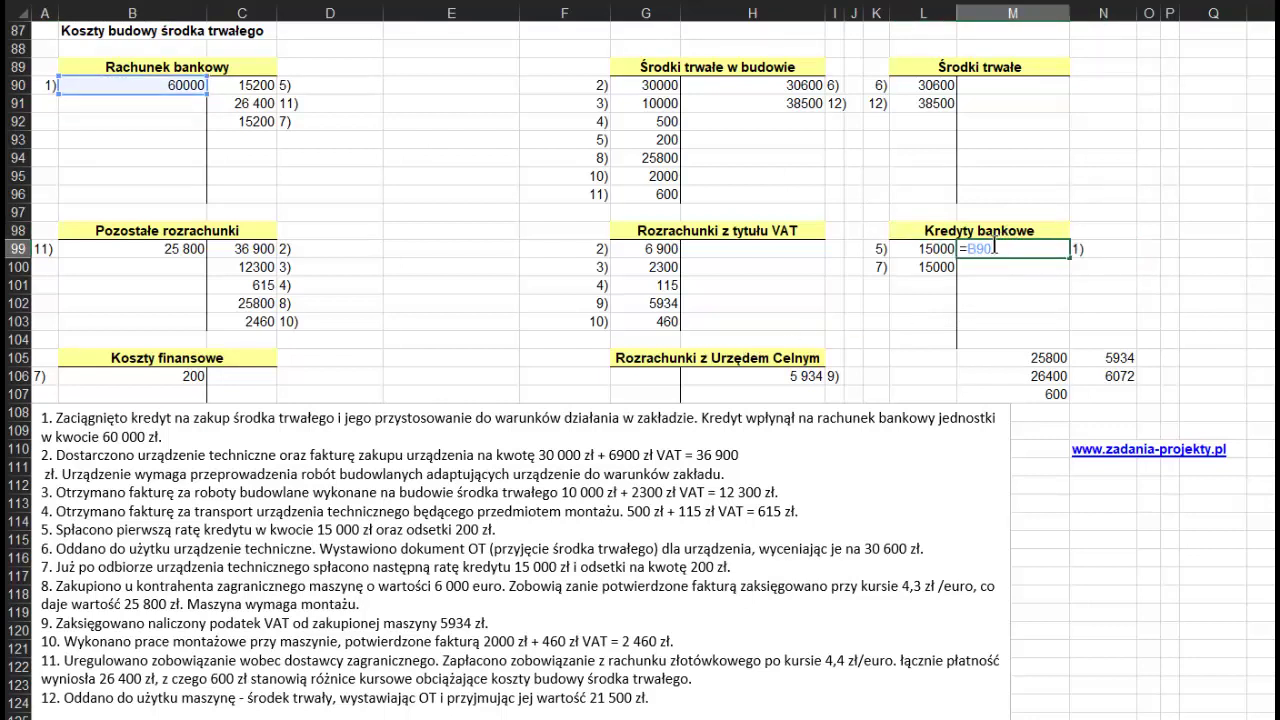
{"action": "left_click", "coordinate": [1090, 250]}
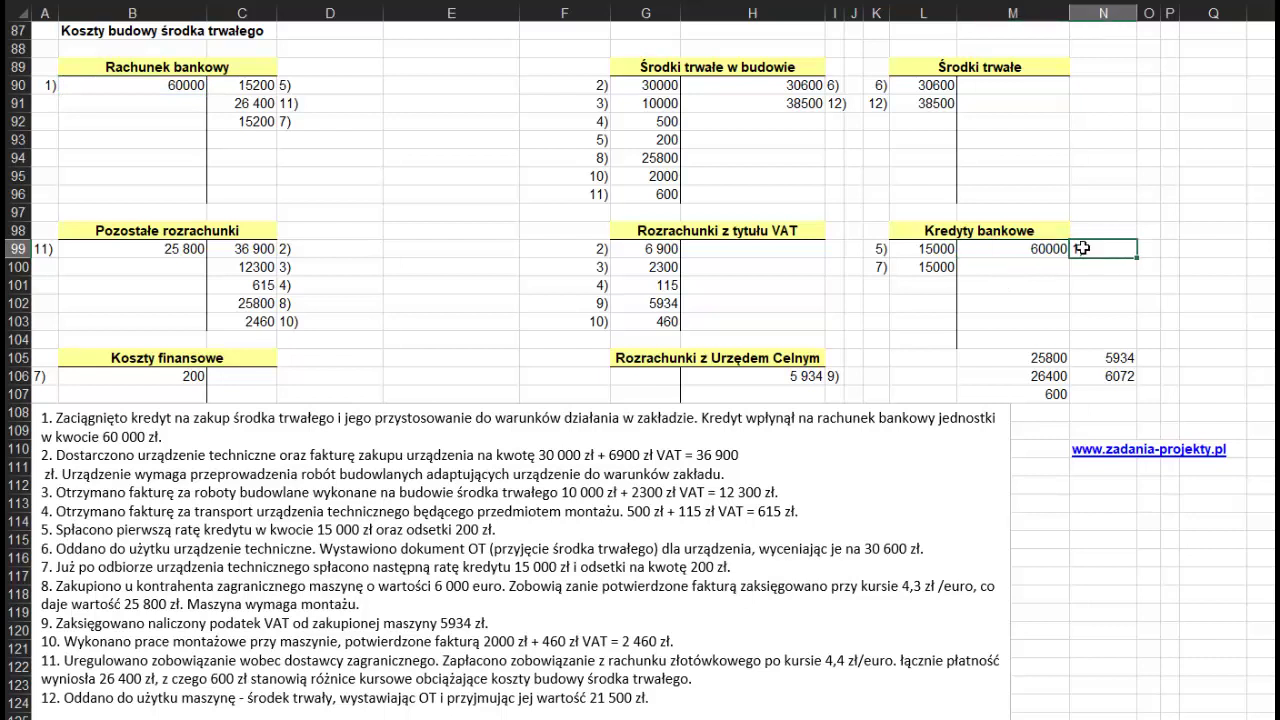
{"action": "left_click", "coordinate": [1047, 248]}
{"action": "left_click", "coordinate": [1000, 230]}
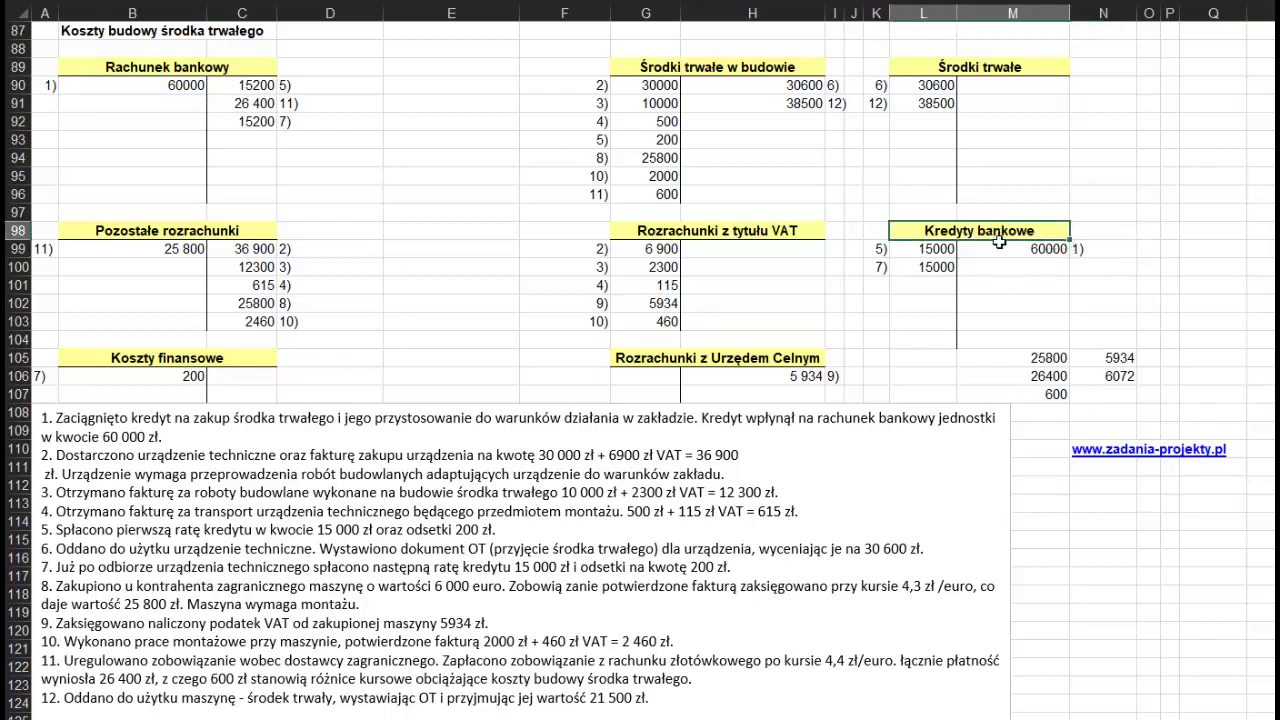
{"action": "left_click", "coordinate": [990, 251]}
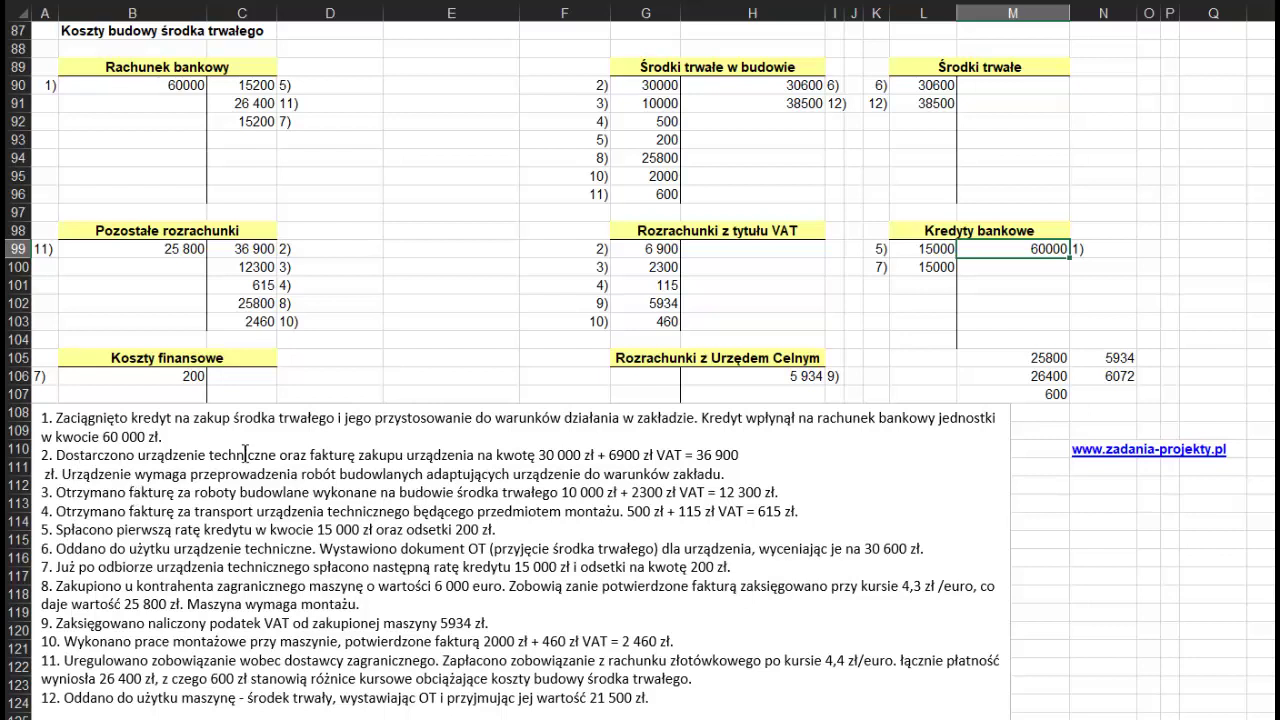
Step: Read the description of operation 2, the device purchase invoice, going over its net amount, VAT and total
{"action": "left_click_drag", "start_coordinate": [165, 447], "coordinate": [537, 459]}
{"action": "left_click", "coordinate": [386, 461]}
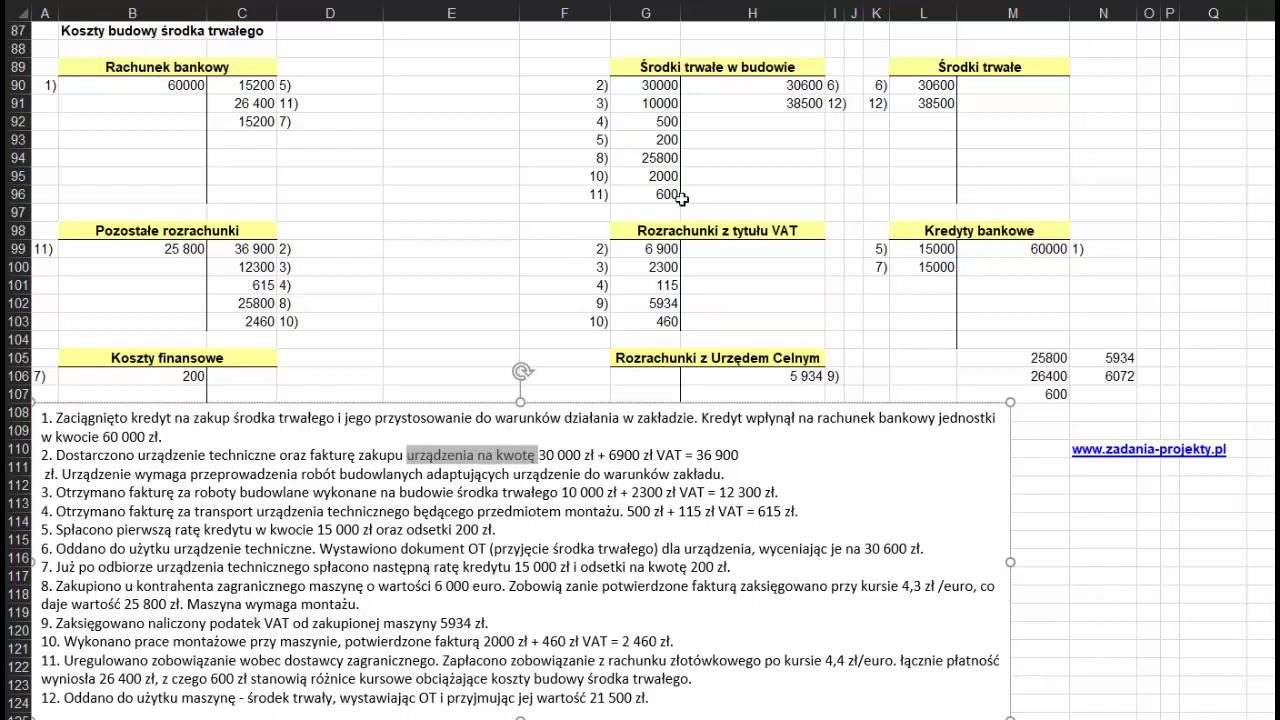
{"action": "left_click_drag", "start_coordinate": [538, 456], "coordinate": [684, 456]}
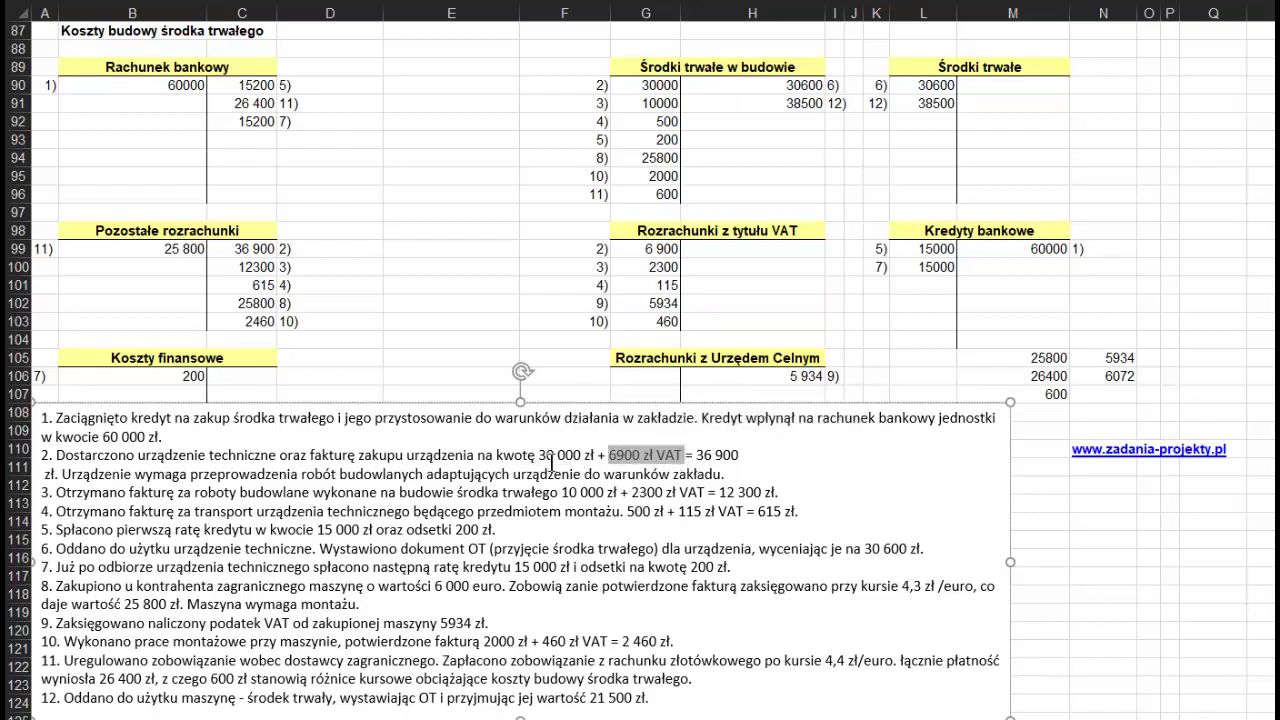
{"action": "left_click_drag", "start_coordinate": [549, 456], "coordinate": [586, 460]}
{"action": "left_click_drag", "start_coordinate": [695, 452], "coordinate": [740, 456]}
Step: Remove the line break after "36 900" in the text of operation 2 so that "zł." follows on the same line
{"action": "left_click", "coordinate": [760, 443]}
{"action": "key", "text": "Delete"}
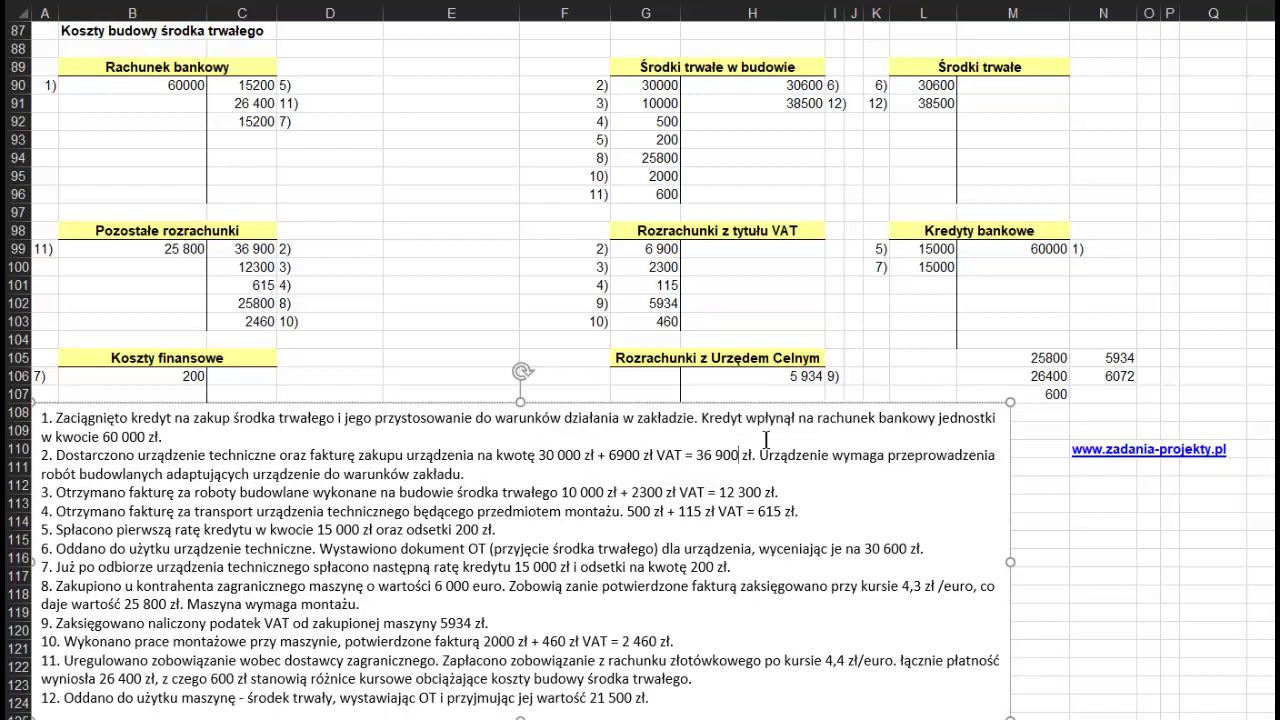
{"action": "key", "text": "Delete"}
{"action": "left_click", "coordinate": [706, 338]}
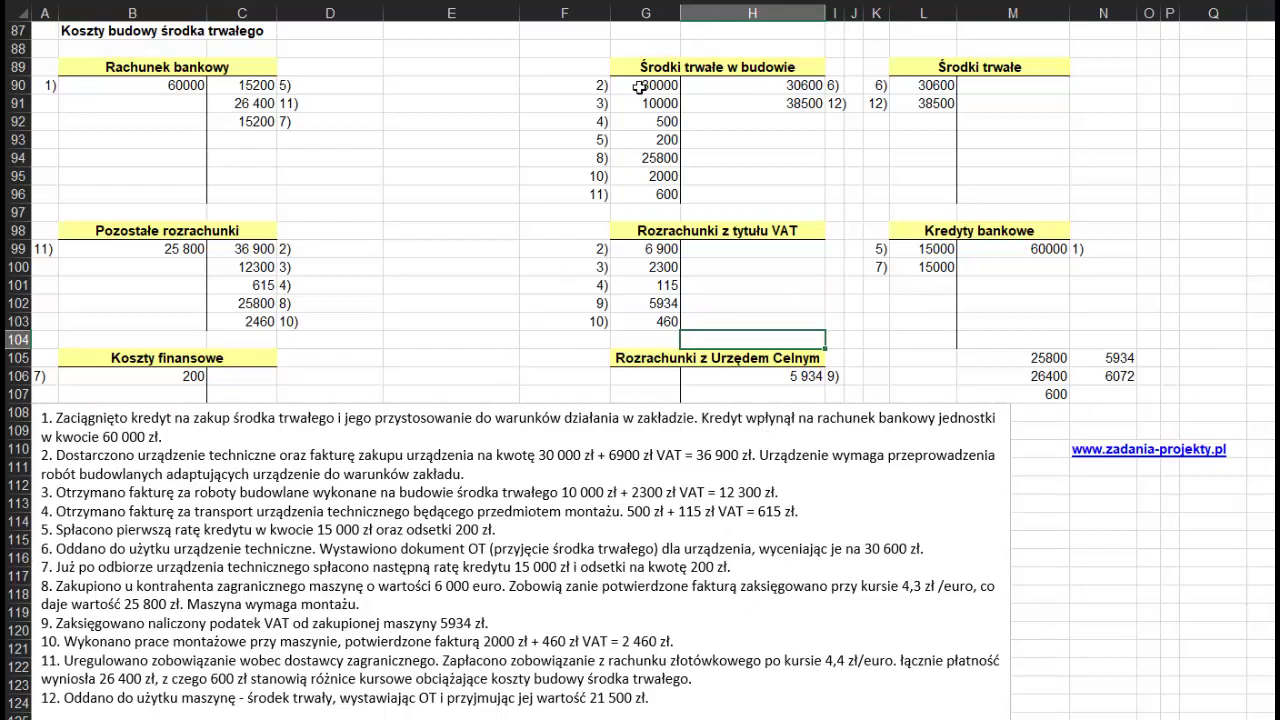
Step: Examine entry 2 in the Środki trwałe w budowie account, along with all entries on its debit and credit sides
{"action": "left_click_drag", "start_coordinate": [640, 88], "coordinate": [582, 85]}
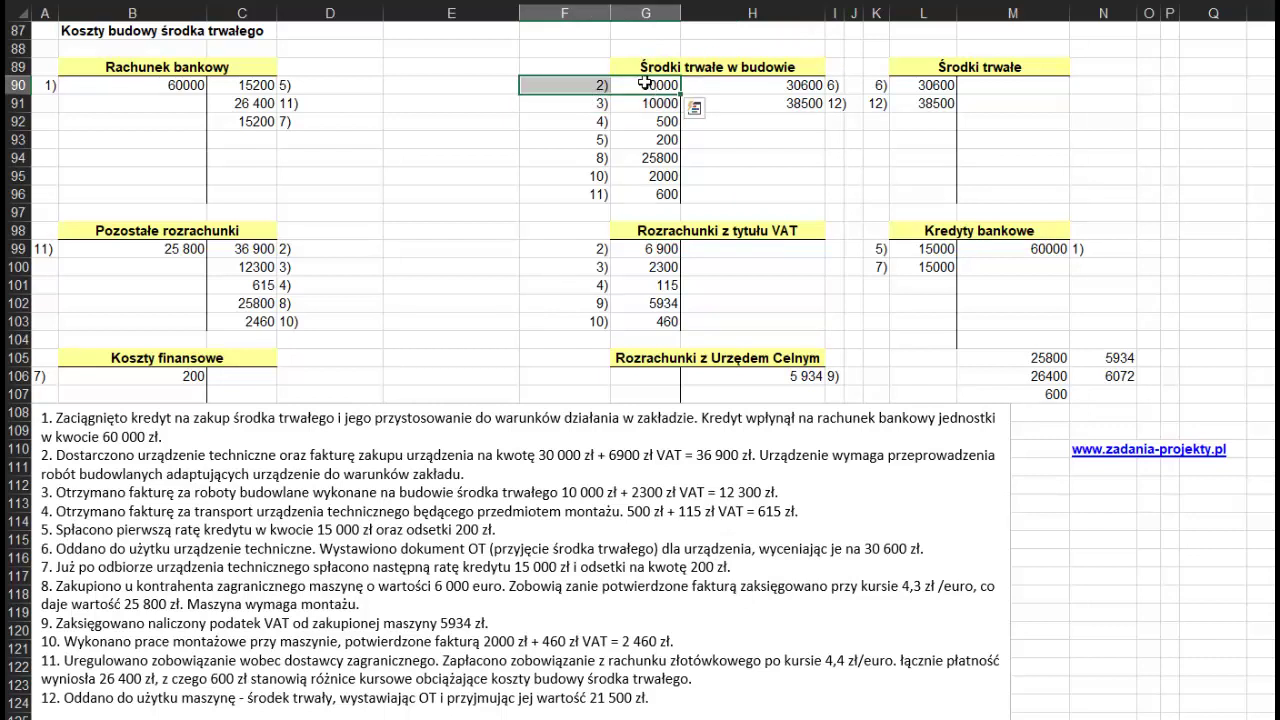
{"action": "left_click_drag", "start_coordinate": [645, 85], "coordinate": [657, 208]}
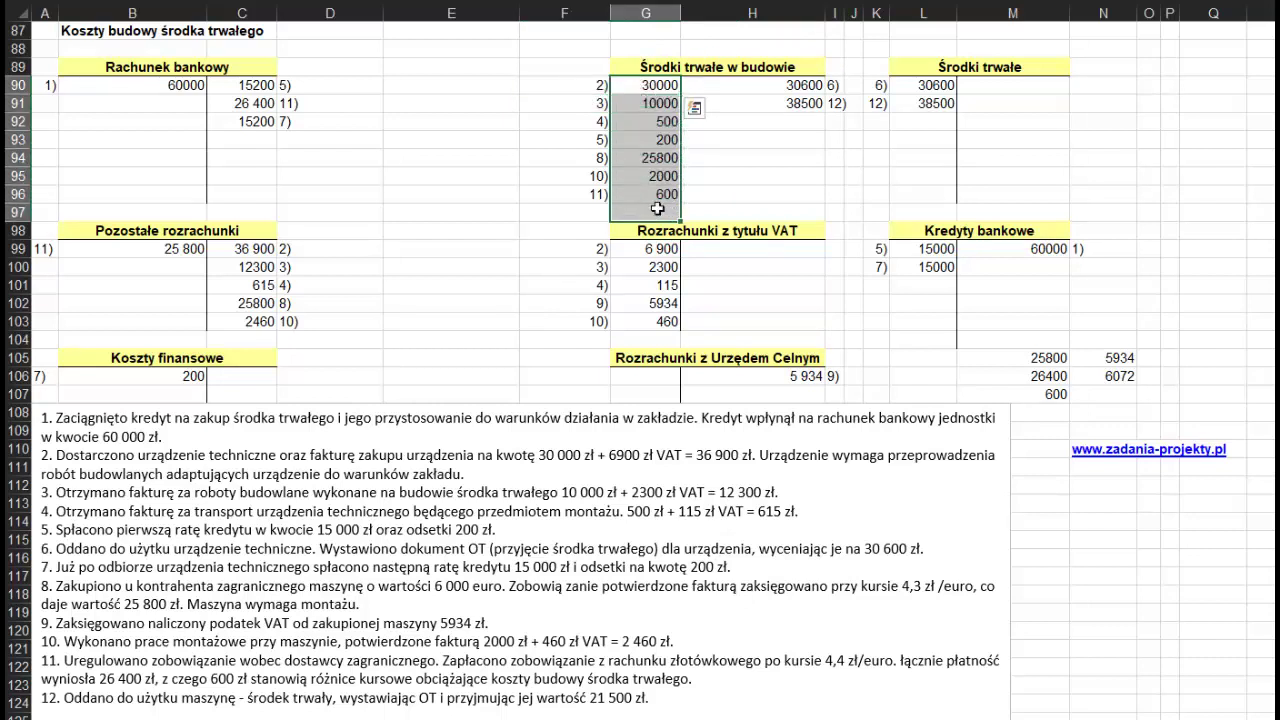
{"action": "left_click_drag", "start_coordinate": [783, 86], "coordinate": [775, 192]}
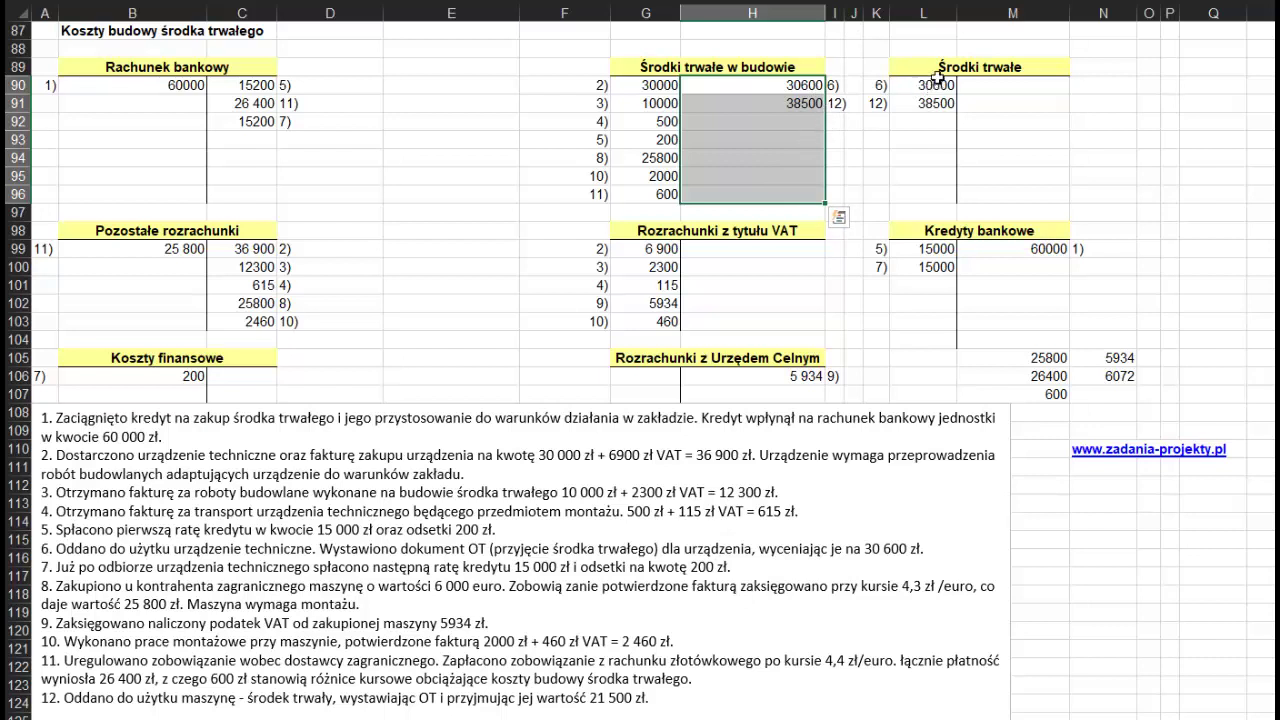
{"action": "key", "text": "Escape"}
{"action": "left_click", "coordinate": [645, 63]}
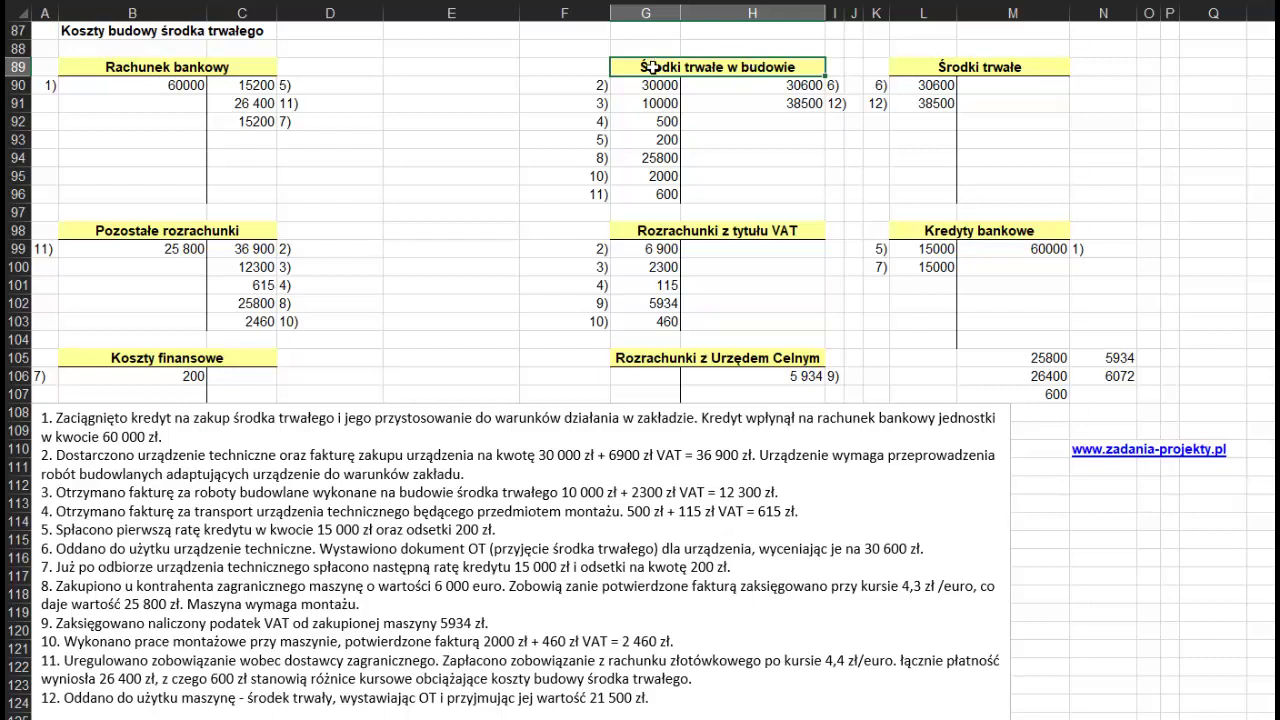
Step: Check the formulas behind entry 2 in Pozostałe rozrachunki (C99) and Rozrachunki z tytułu VAT (G99)
{"action": "left_click", "coordinate": [232, 254]}
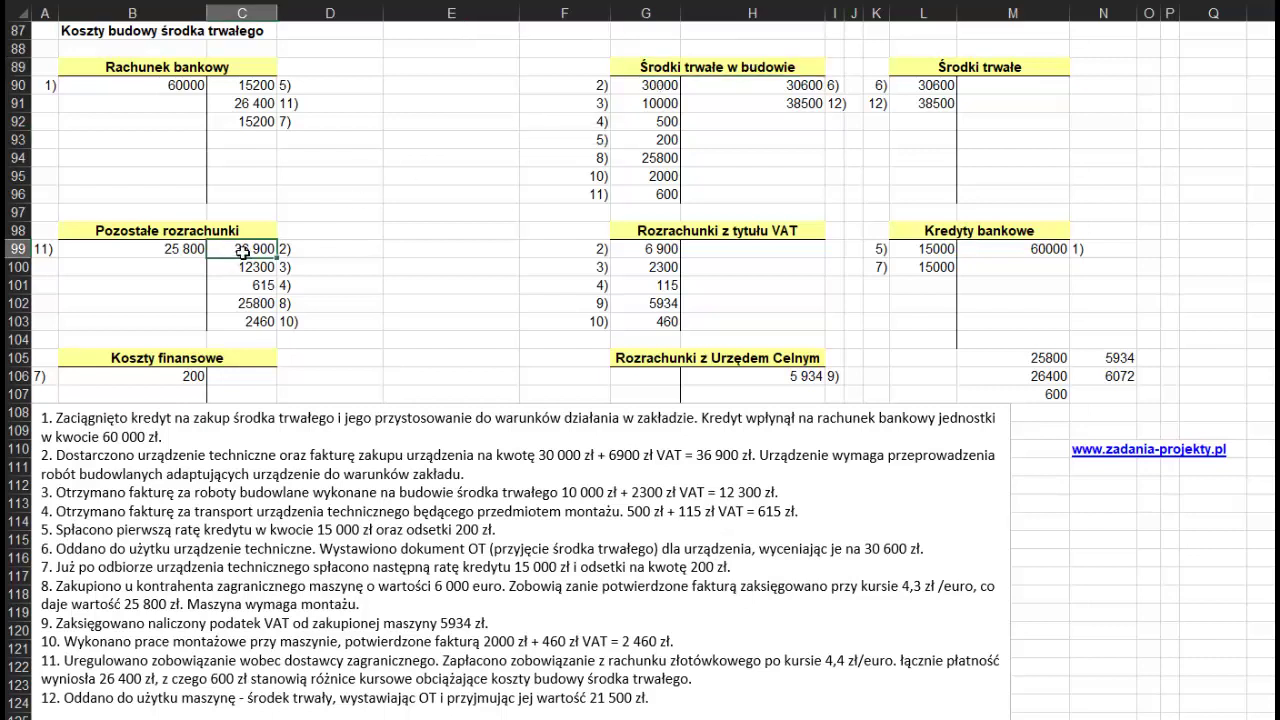
{"action": "double_click", "coordinate": [242, 256]}
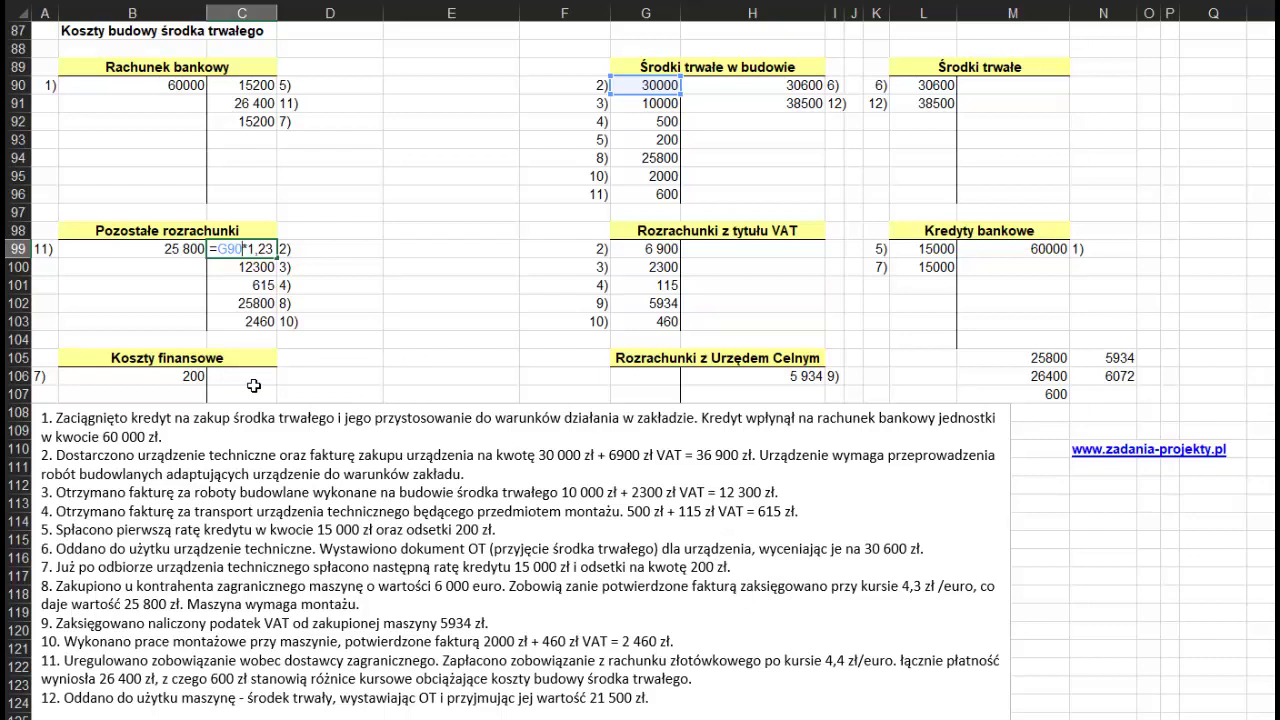
{"action": "left_click", "coordinate": [667, 249]}
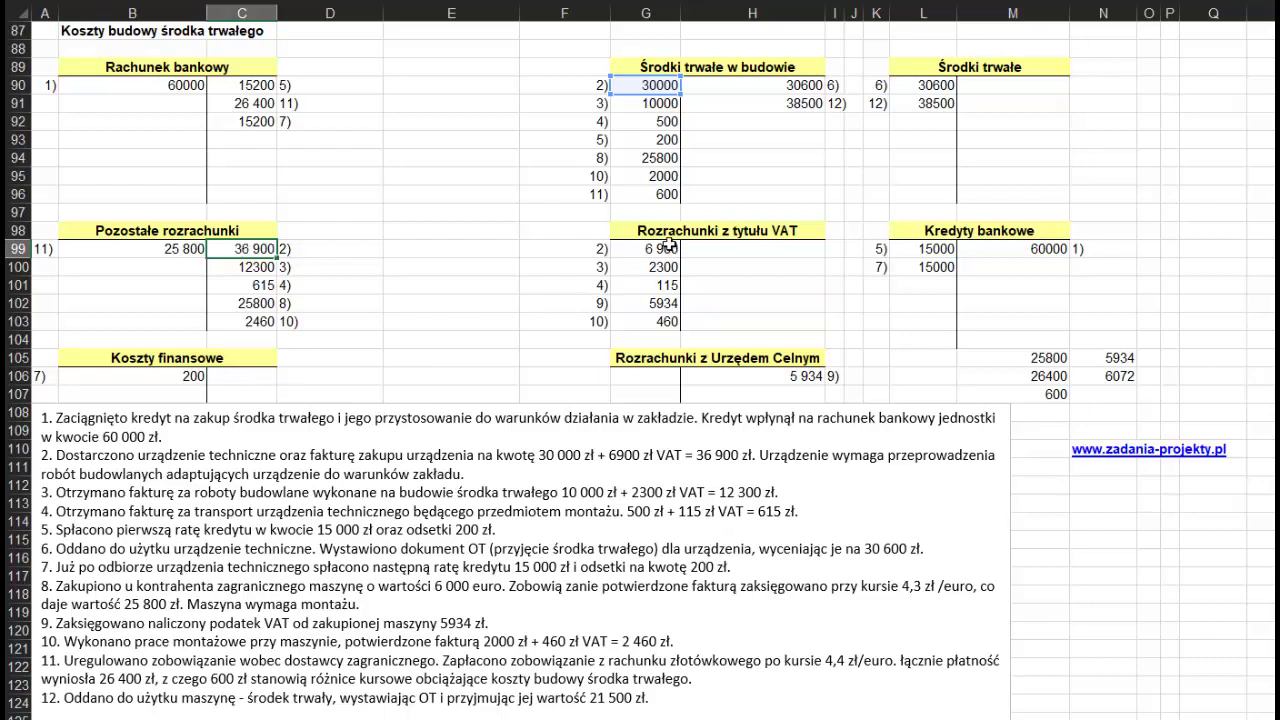
{"action": "double_click", "coordinate": [665, 253]}
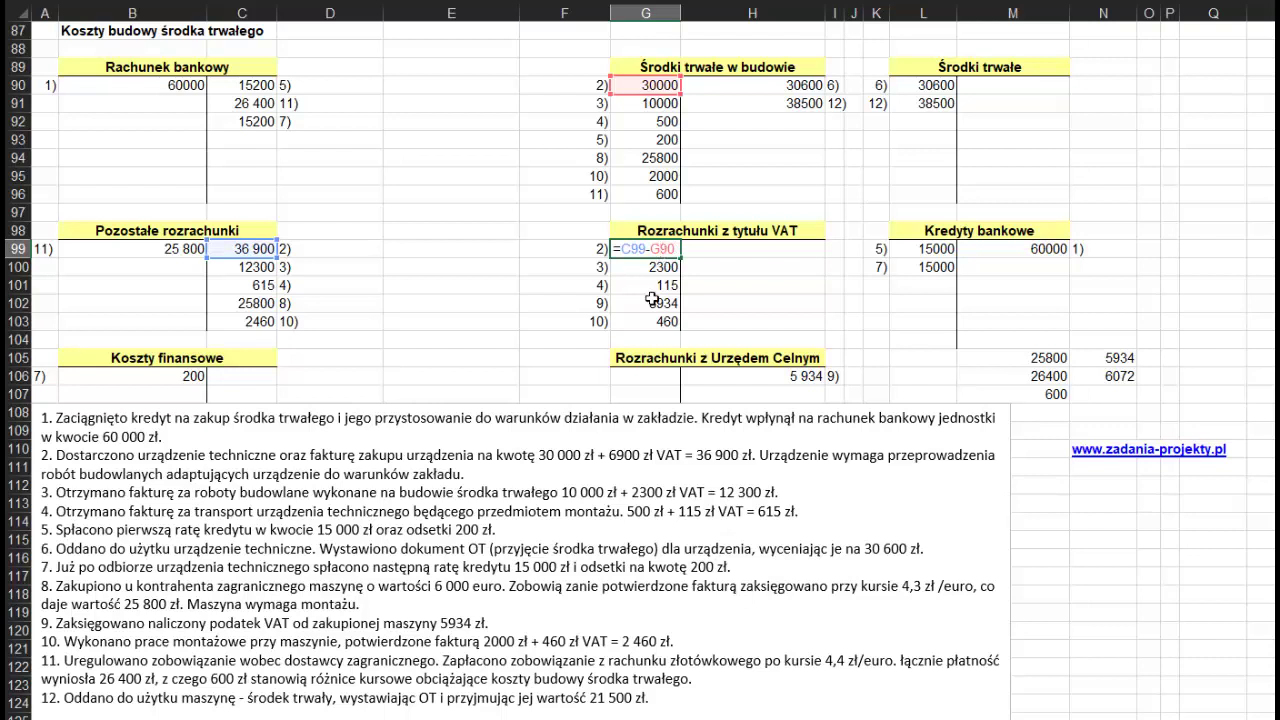
{"action": "key", "text": "Escape"}
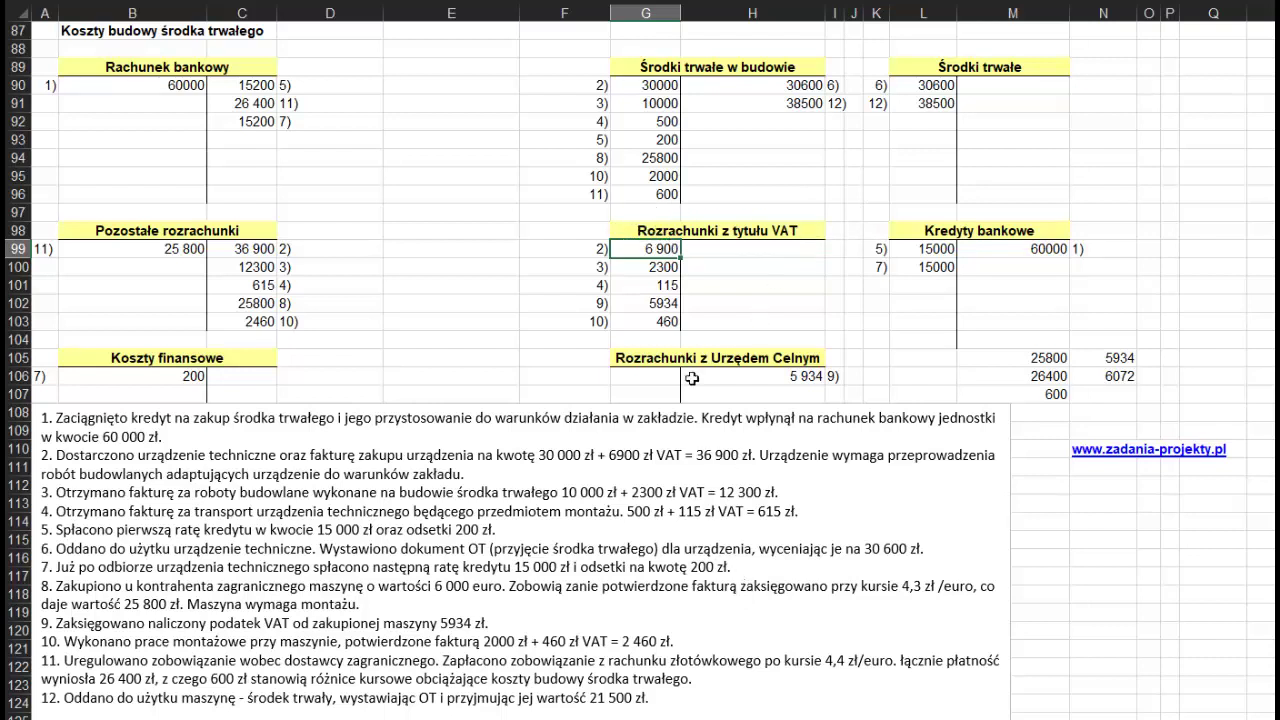
Step: Examine the debit and credit sides of the Rozrachunki z tytułu VAT account
{"action": "left_click_drag", "start_coordinate": [645, 250], "coordinate": [592, 329]}
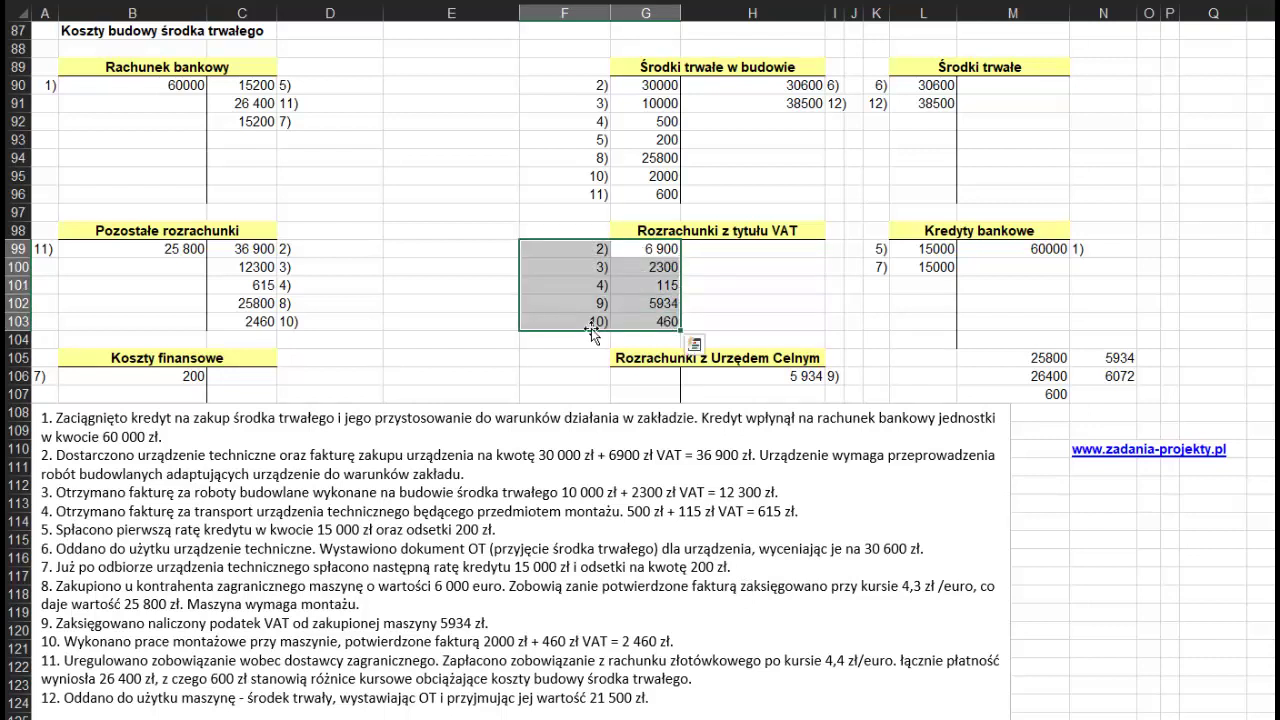
{"action": "left_click_drag", "start_coordinate": [752, 252], "coordinate": [816, 328]}
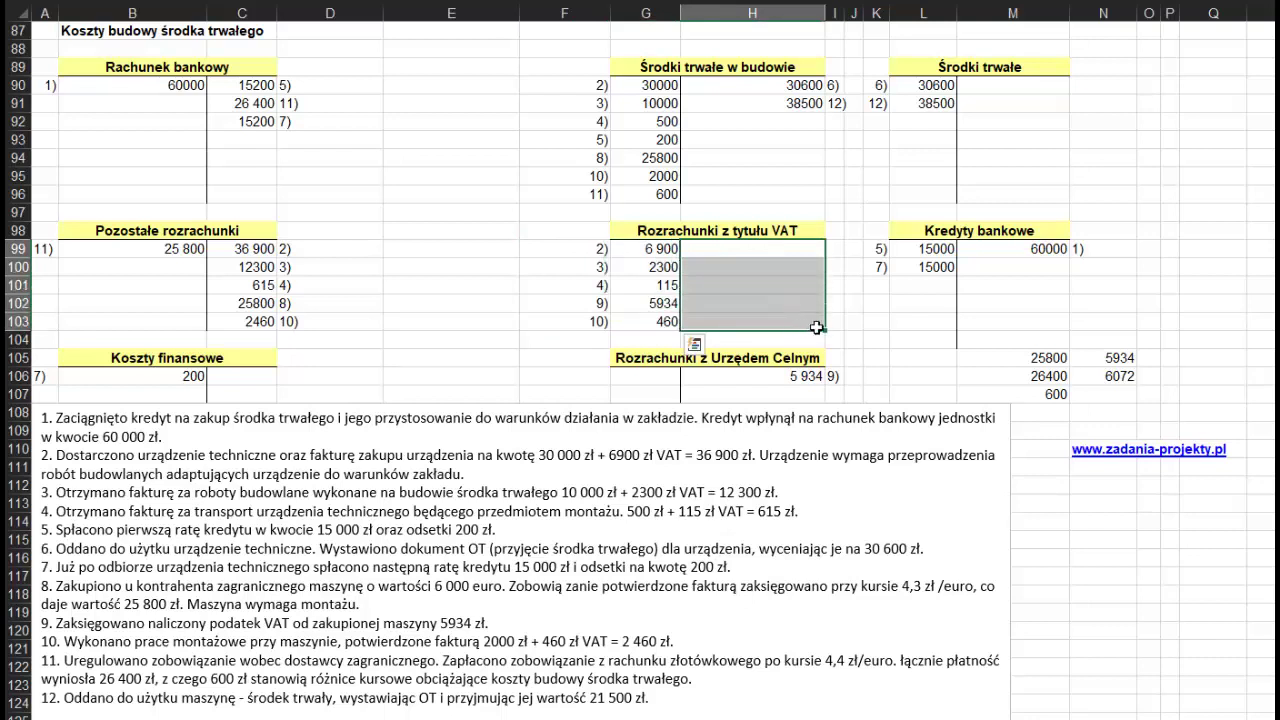
{"action": "left_click", "coordinate": [700, 231]}
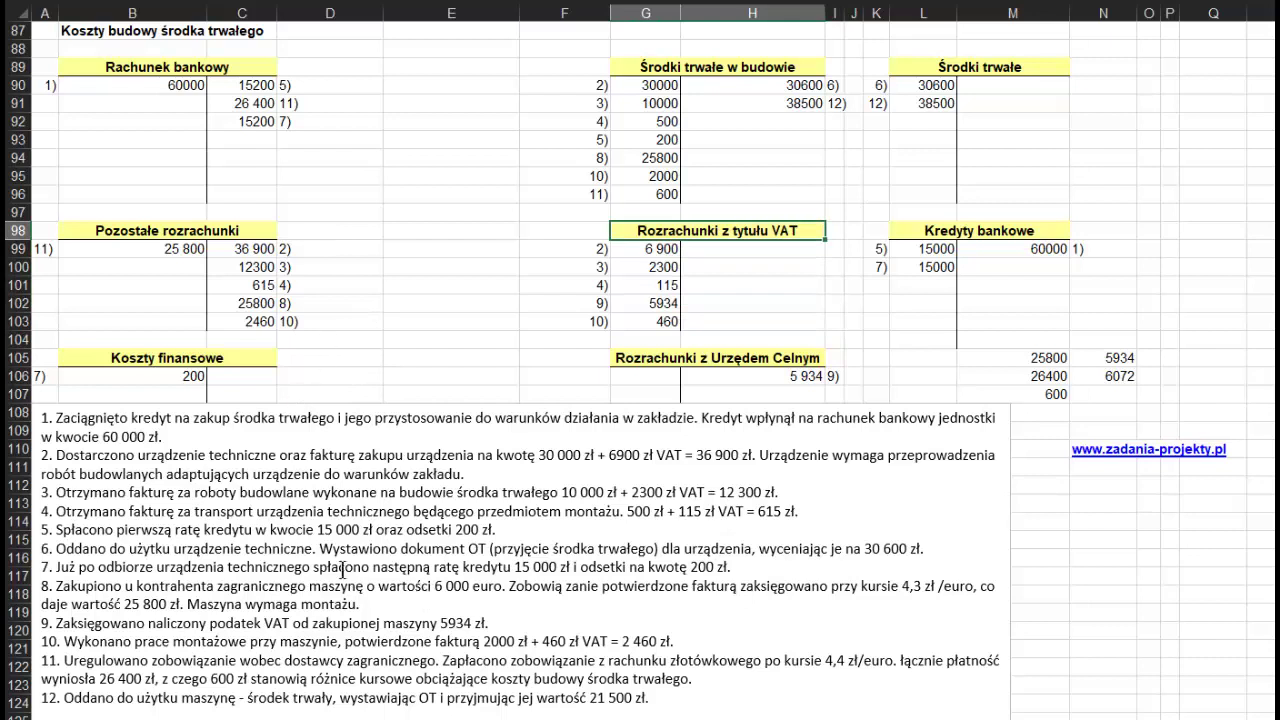
Step: Trace operation 3, the construction works invoice, to its entries in Środki trwałe w budowie, Pozostałe rozrachunki and Rozrachunki z tytułu VAT, checking the formulas in C100 and G100
{"action": "left_click_drag", "start_coordinate": [55, 492], "coordinate": [706, 490]}
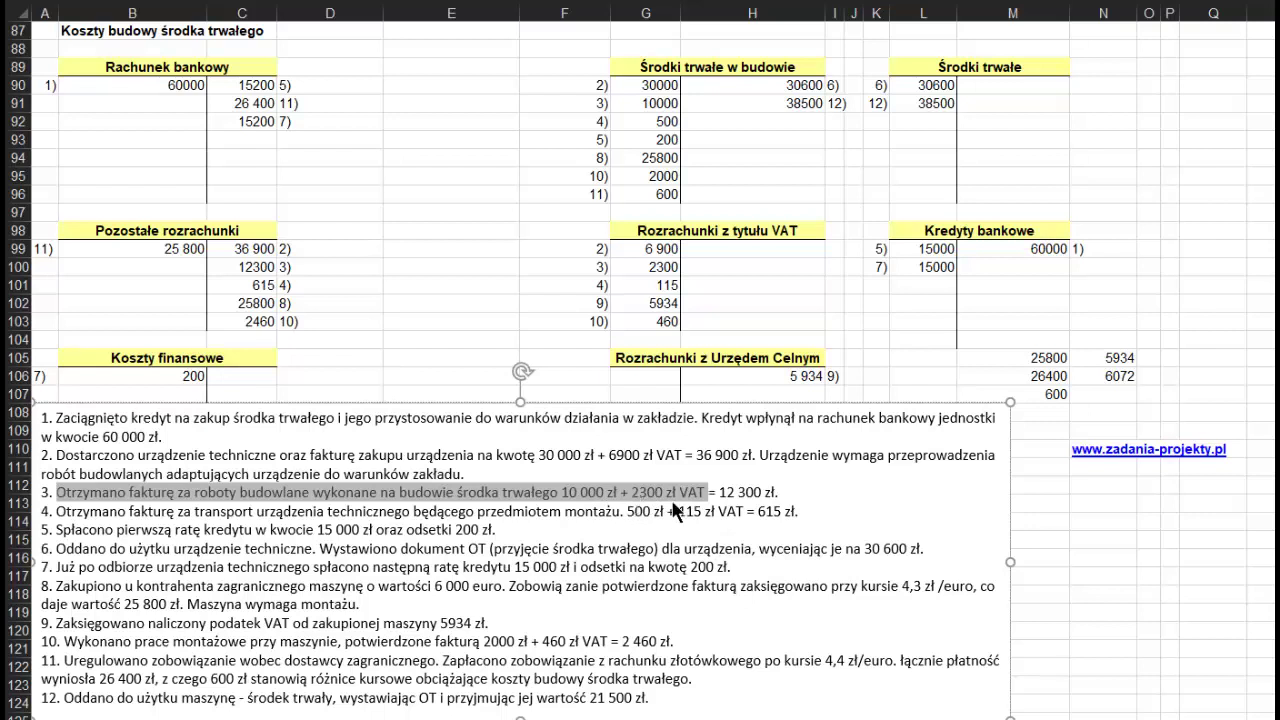
{"action": "left_click", "coordinate": [660, 67]}
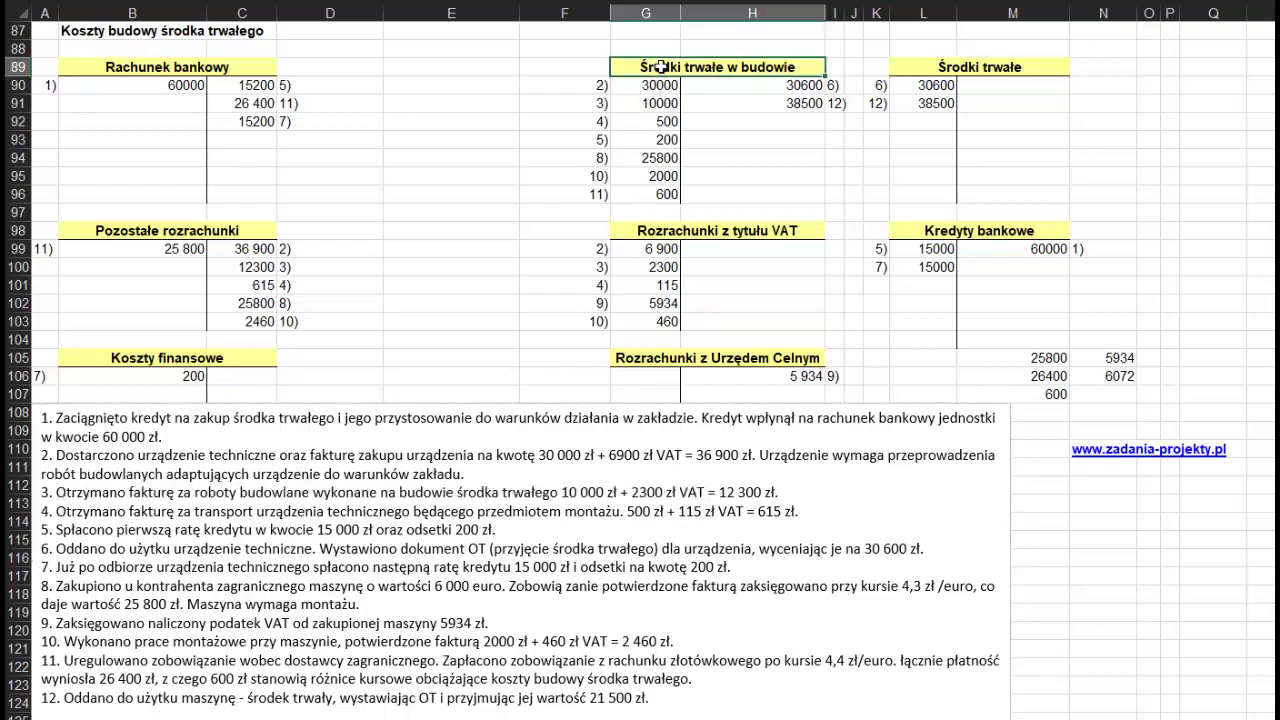
{"action": "left_click_drag", "start_coordinate": [645, 101], "coordinate": [585, 103]}
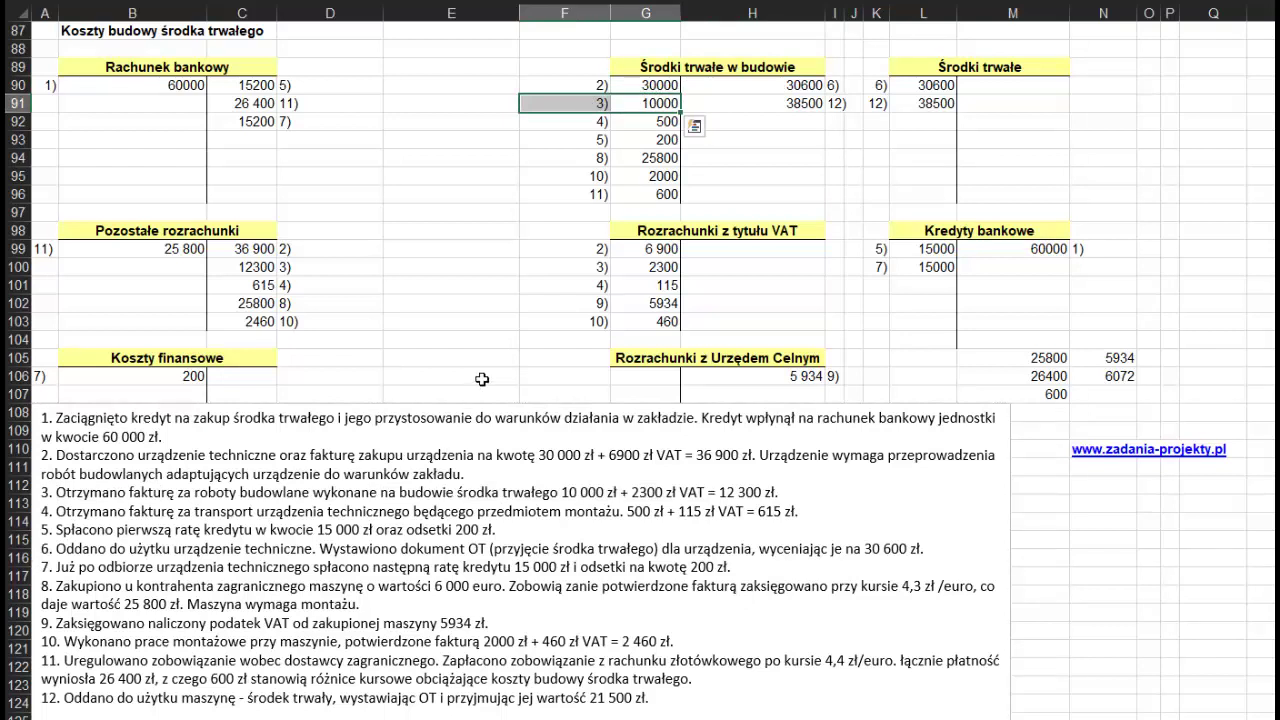
{"action": "double_click", "coordinate": [242, 268]}
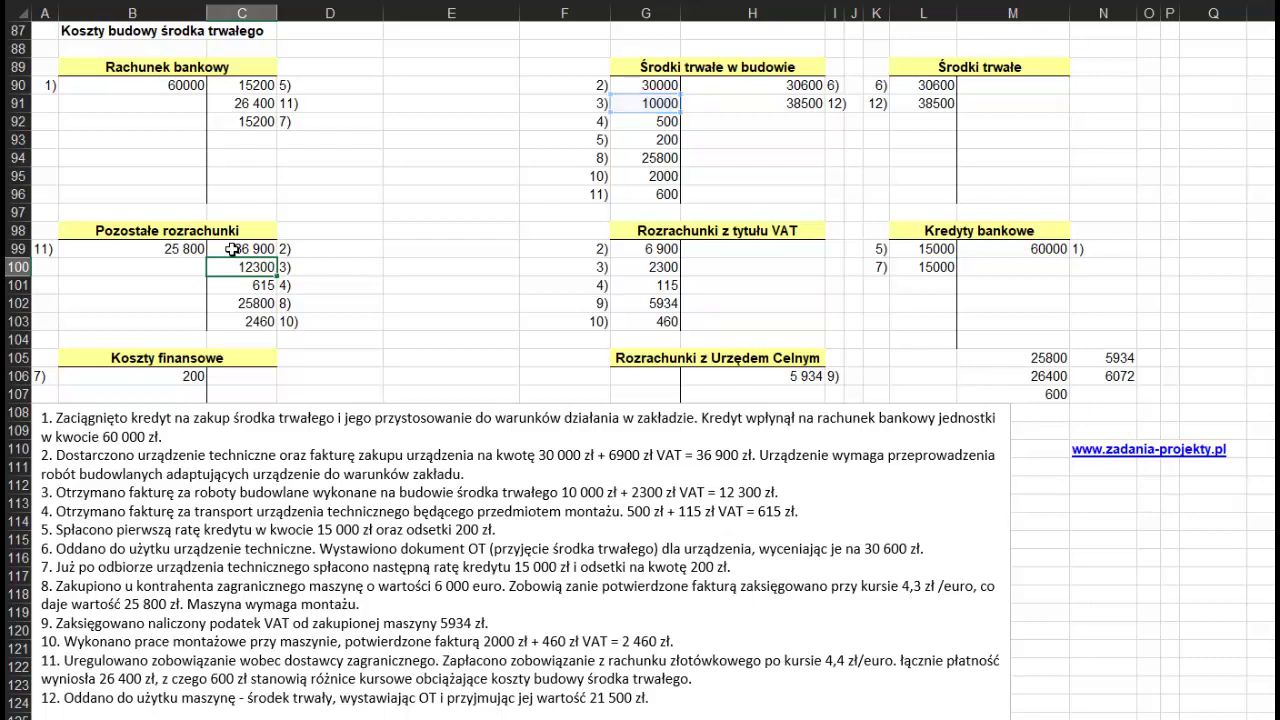
{"action": "left_click", "coordinate": [637, 101]}
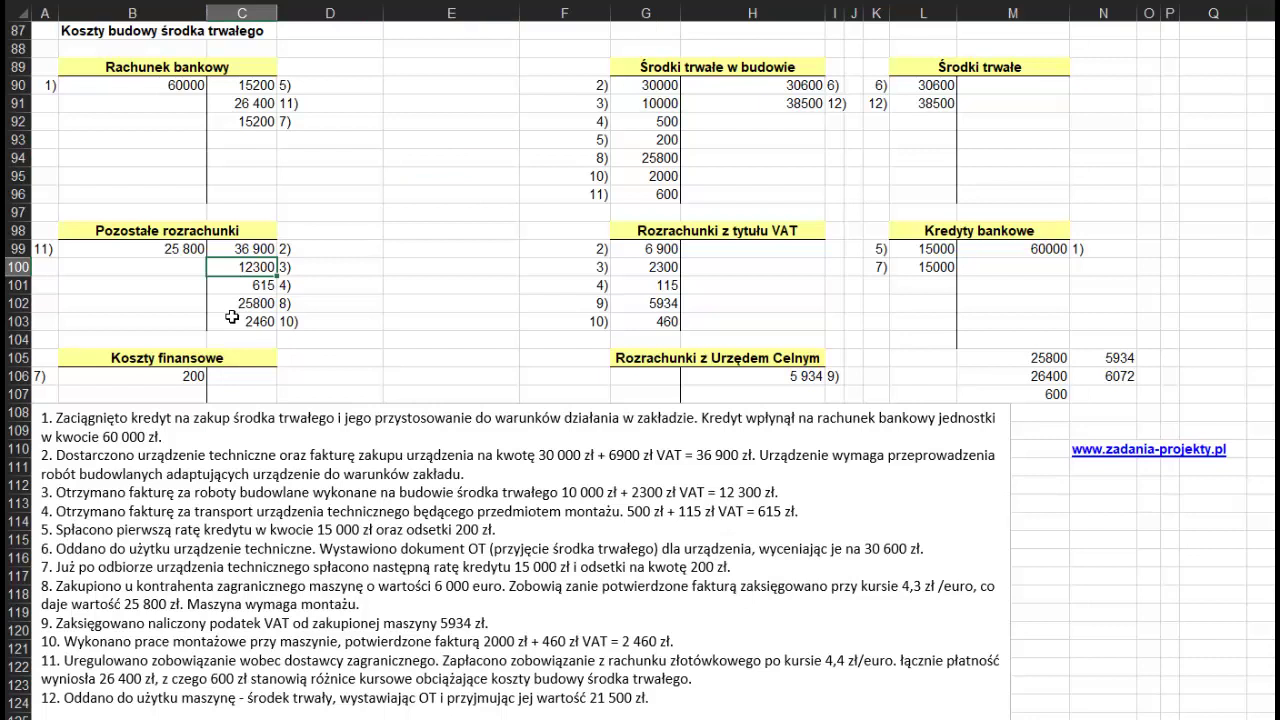
{"action": "left_click", "coordinate": [664, 263]}
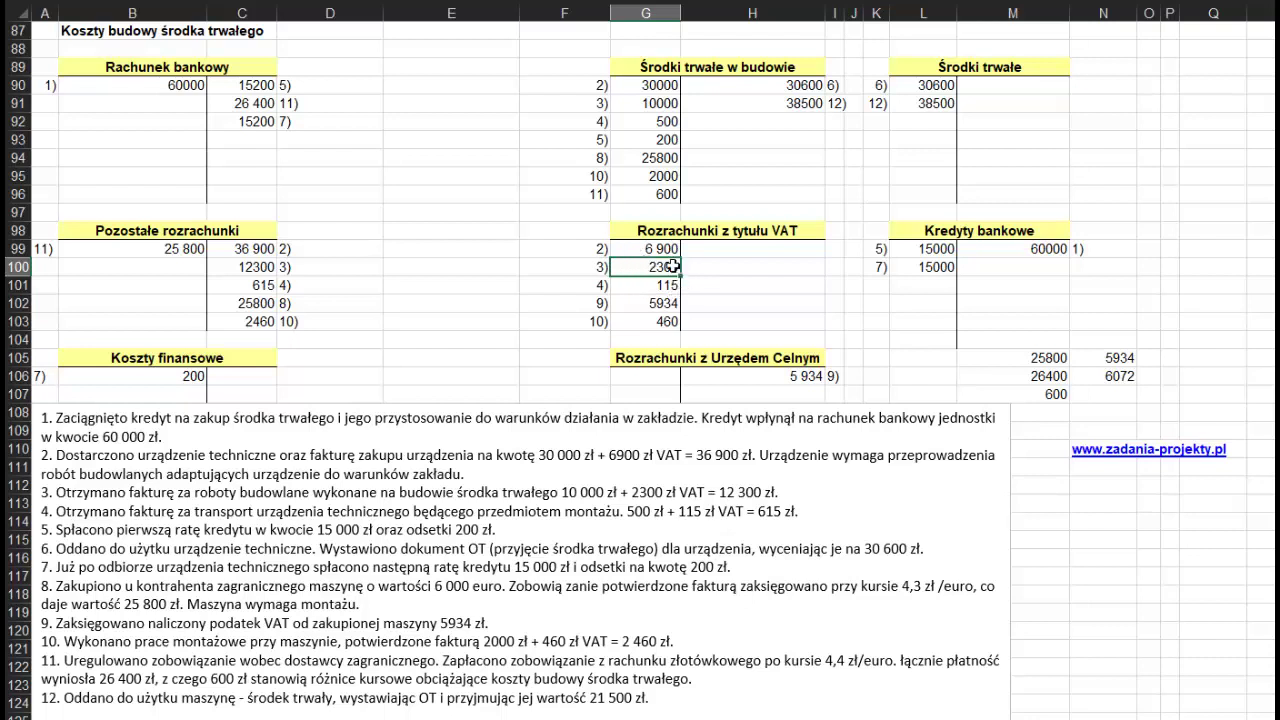
{"action": "double_click", "coordinate": [655, 267]}
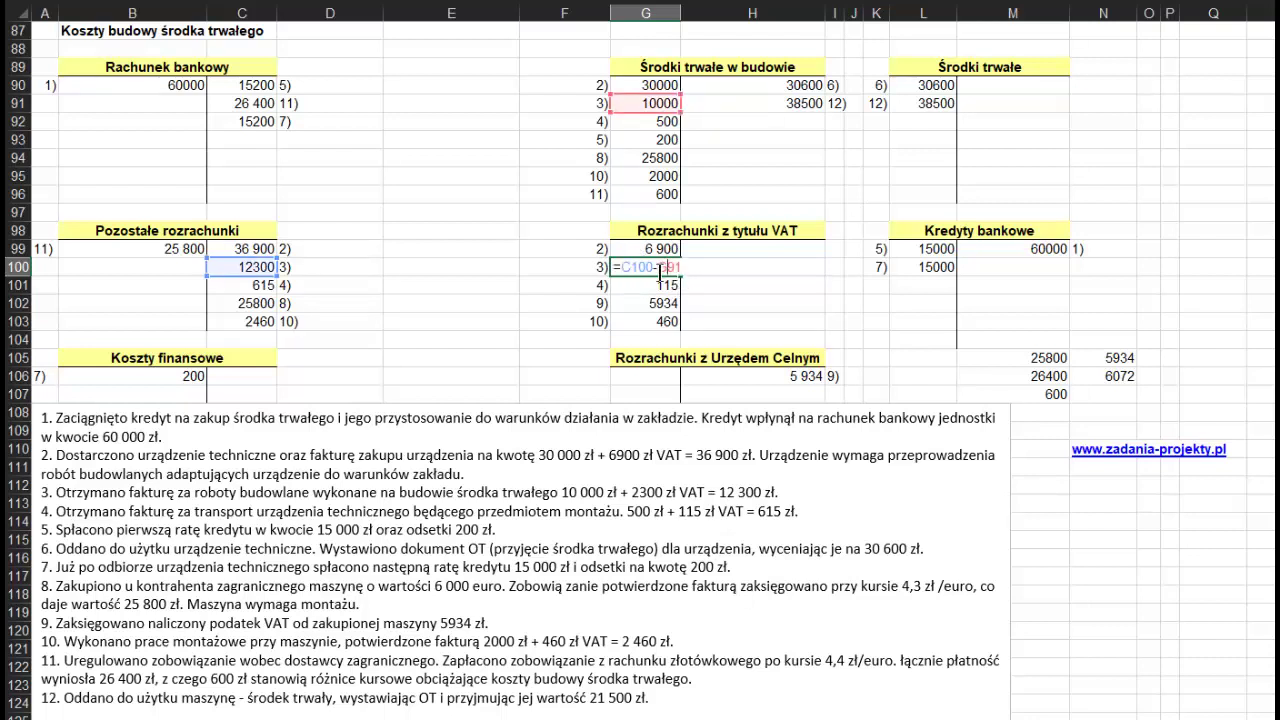
{"action": "key", "text": "Escape"}
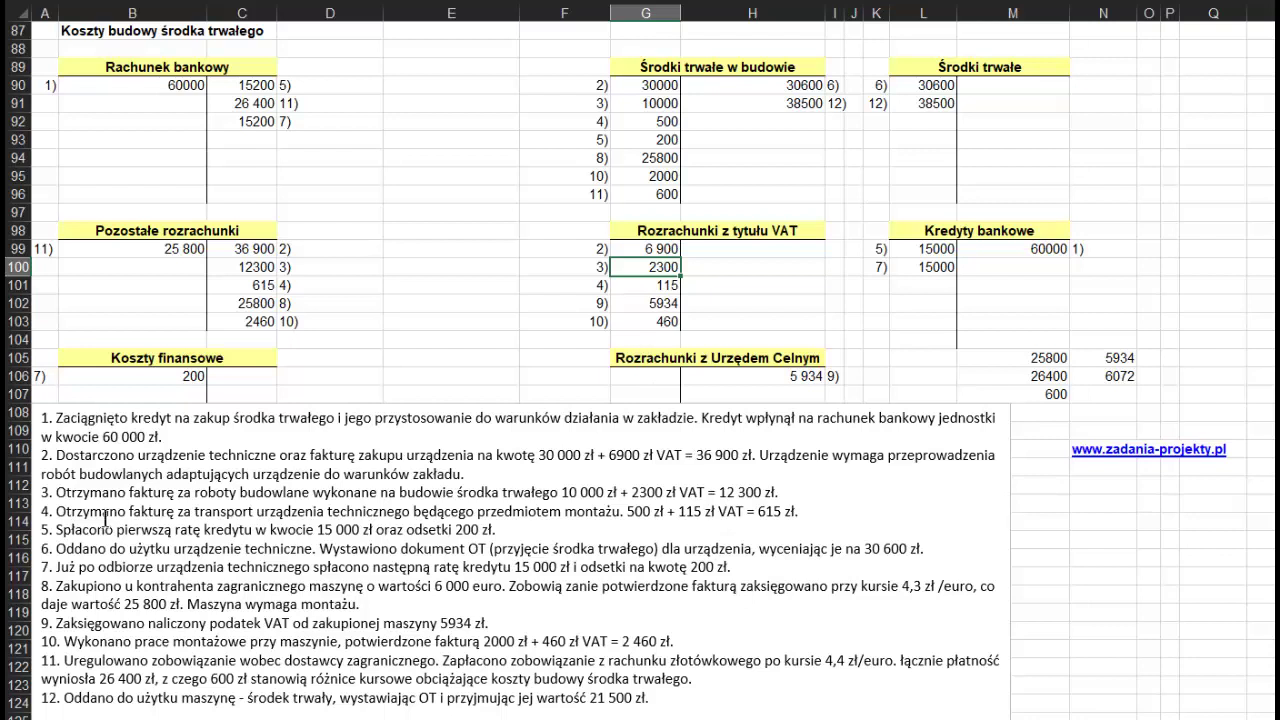
Step: Read the description of operation 4, the device transport invoice, going over its net amount, VAT and total
{"action": "left_click_drag", "start_coordinate": [52, 511], "coordinate": [258, 511]}
{"action": "left_click", "coordinate": [347, 513]}
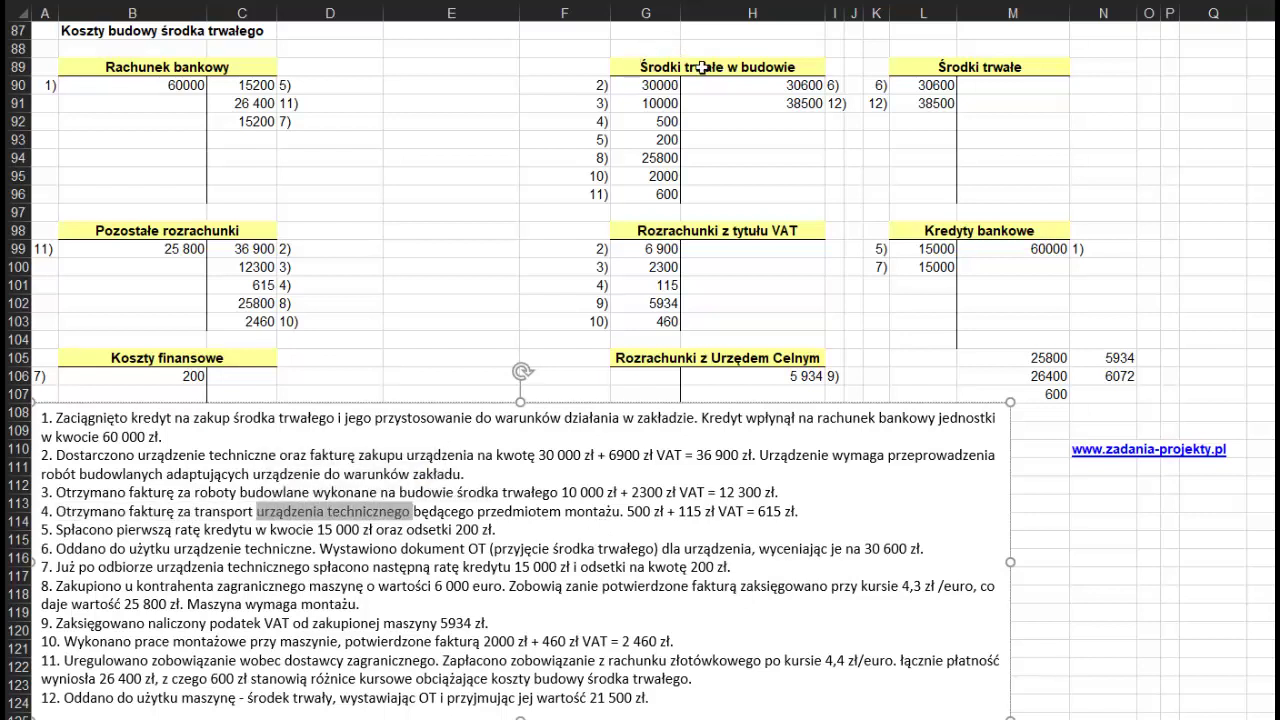
{"action": "double_click", "coordinate": [629, 512]}
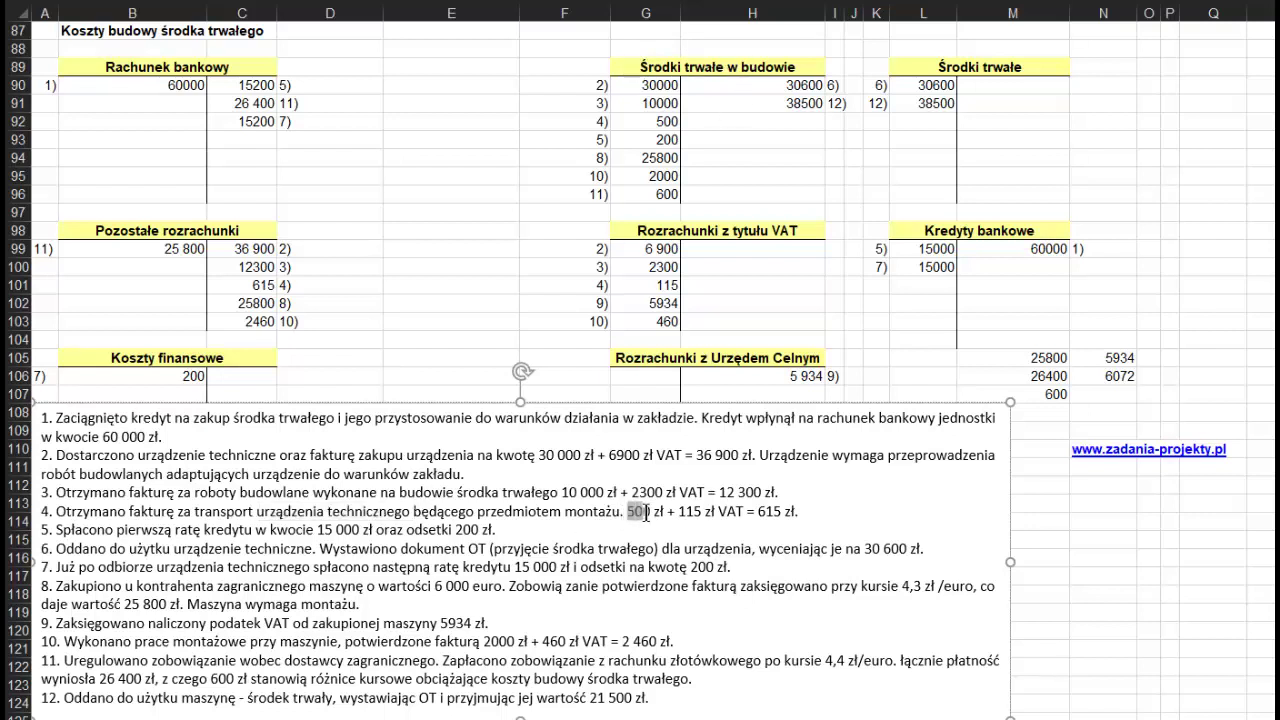
{"action": "left_click", "coordinate": [681, 511]}
{"action": "double_click", "coordinate": [688, 511]}
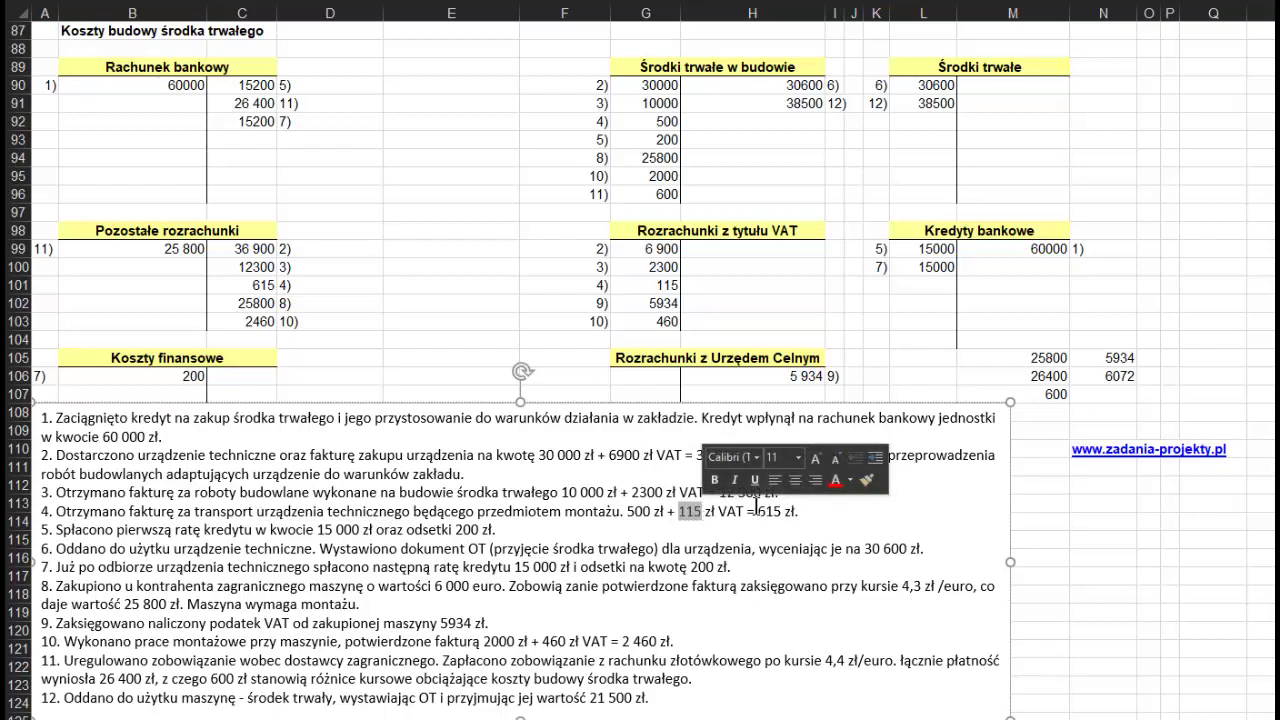
{"action": "left_click_drag", "start_coordinate": [758, 511], "coordinate": [802, 511]}
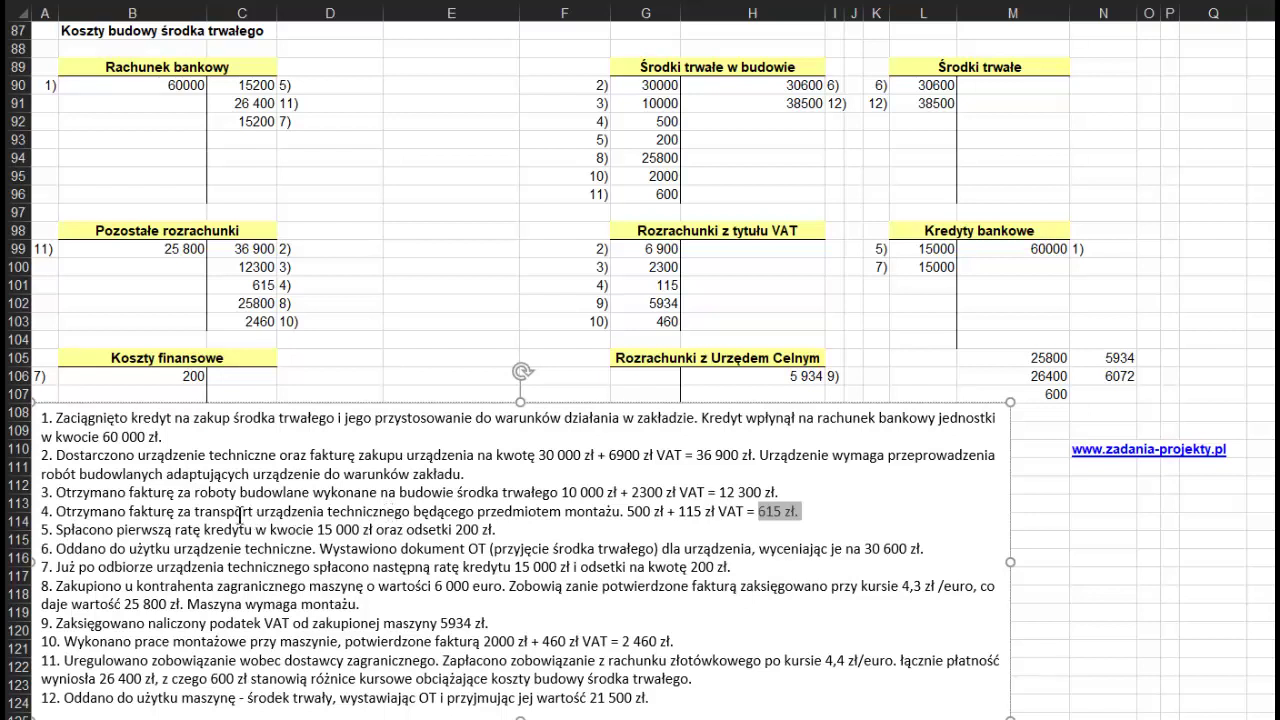
{"action": "left_click_drag", "start_coordinate": [196, 511], "coordinate": [410, 512]}
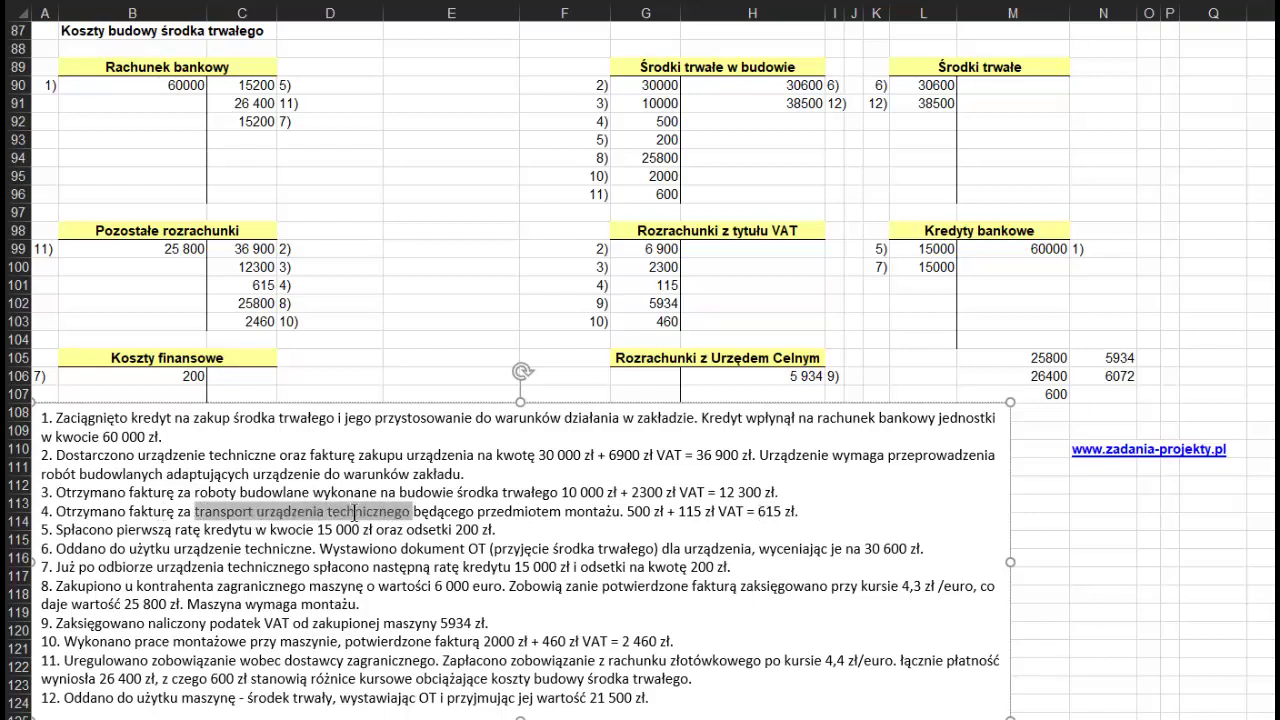
Step: Trace operation 4 through its entries in Pozostałe rozrachunki, Środki trwałe w budowie and Rozrachunki z tytułu VAT, checking the formula in G101
{"action": "left_click", "coordinate": [242, 284]}
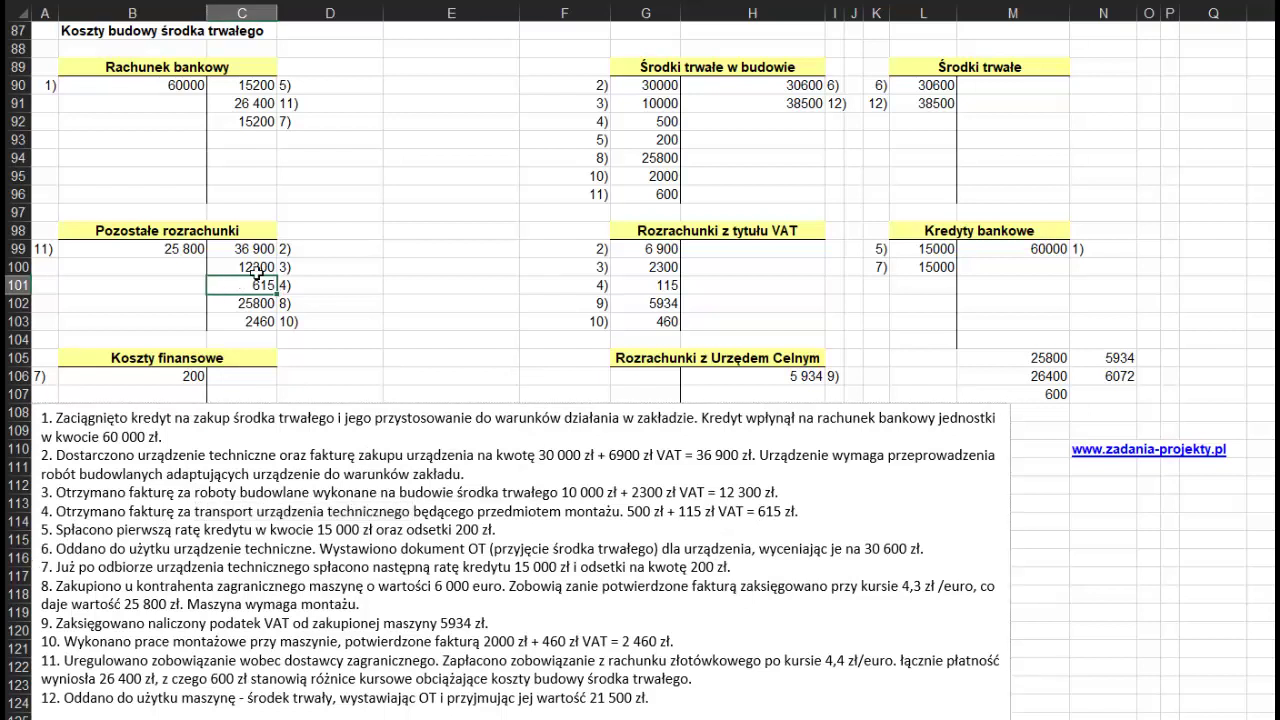
{"action": "left_click", "coordinate": [650, 119]}
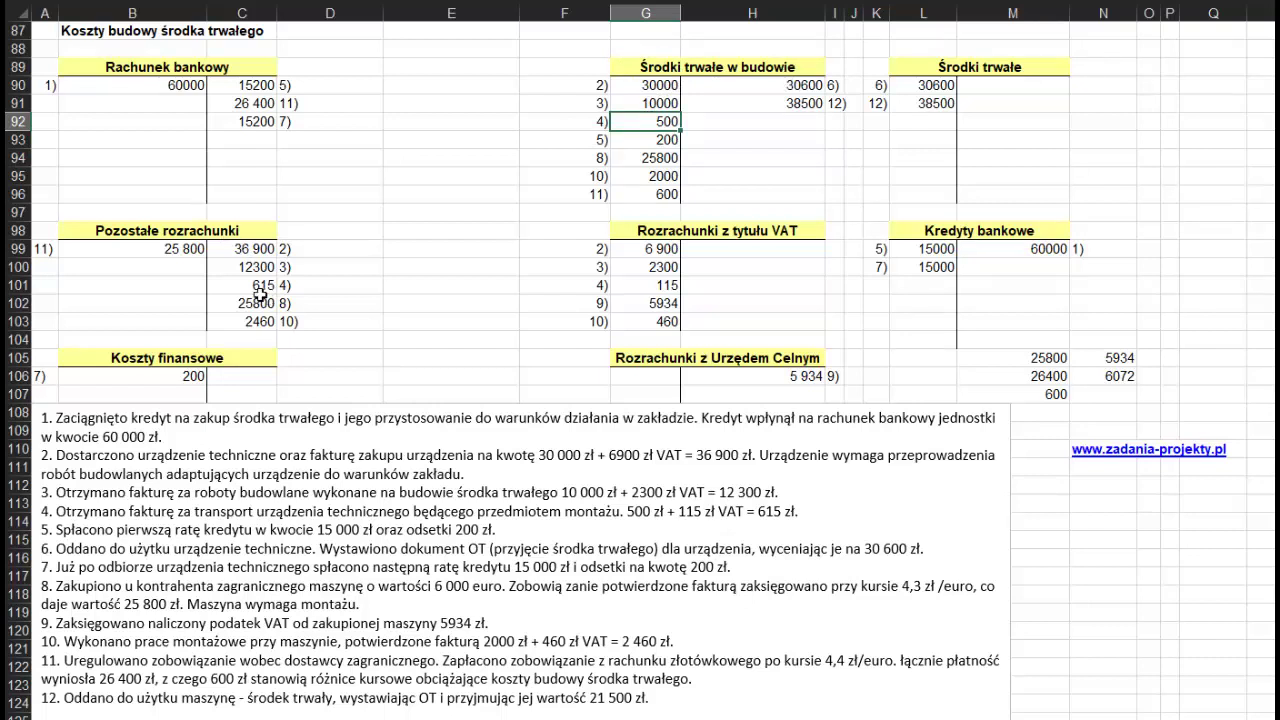
{"action": "left_click", "coordinate": [140, 244]}
{"action": "left_click_drag", "start_coordinate": [228, 285], "coordinate": [330, 287]}
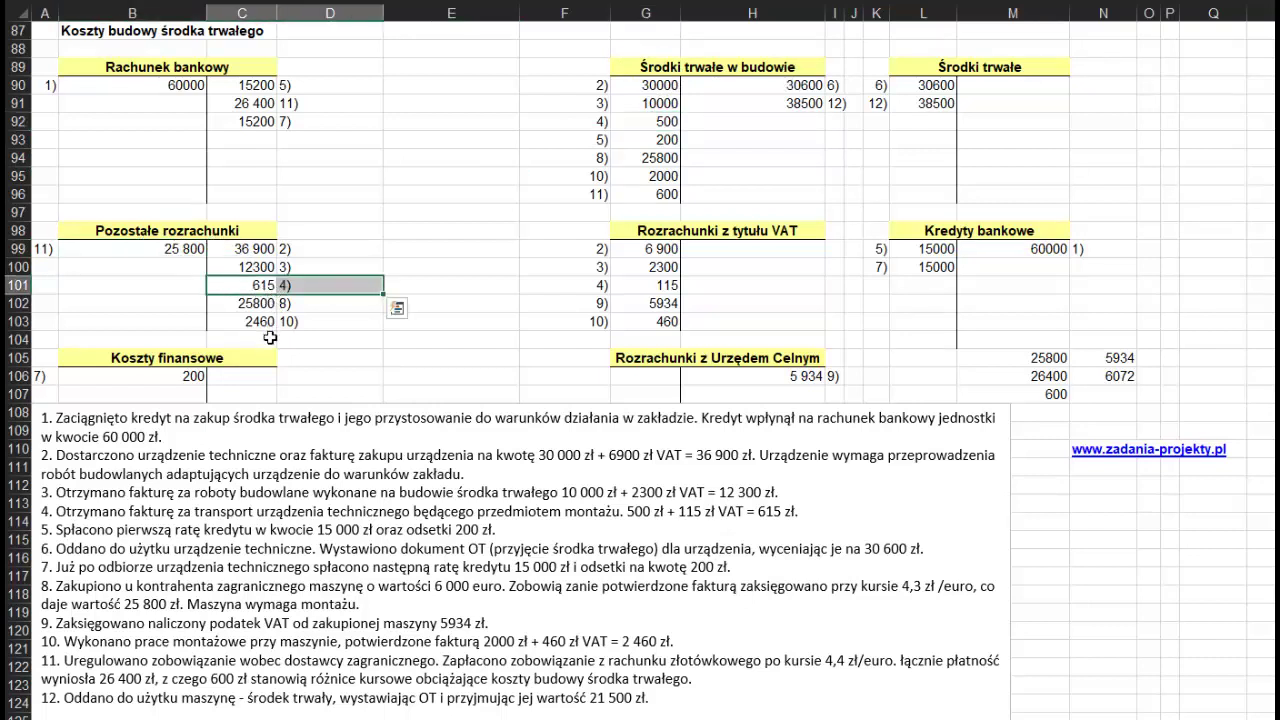
{"action": "left_click", "coordinate": [645, 287]}
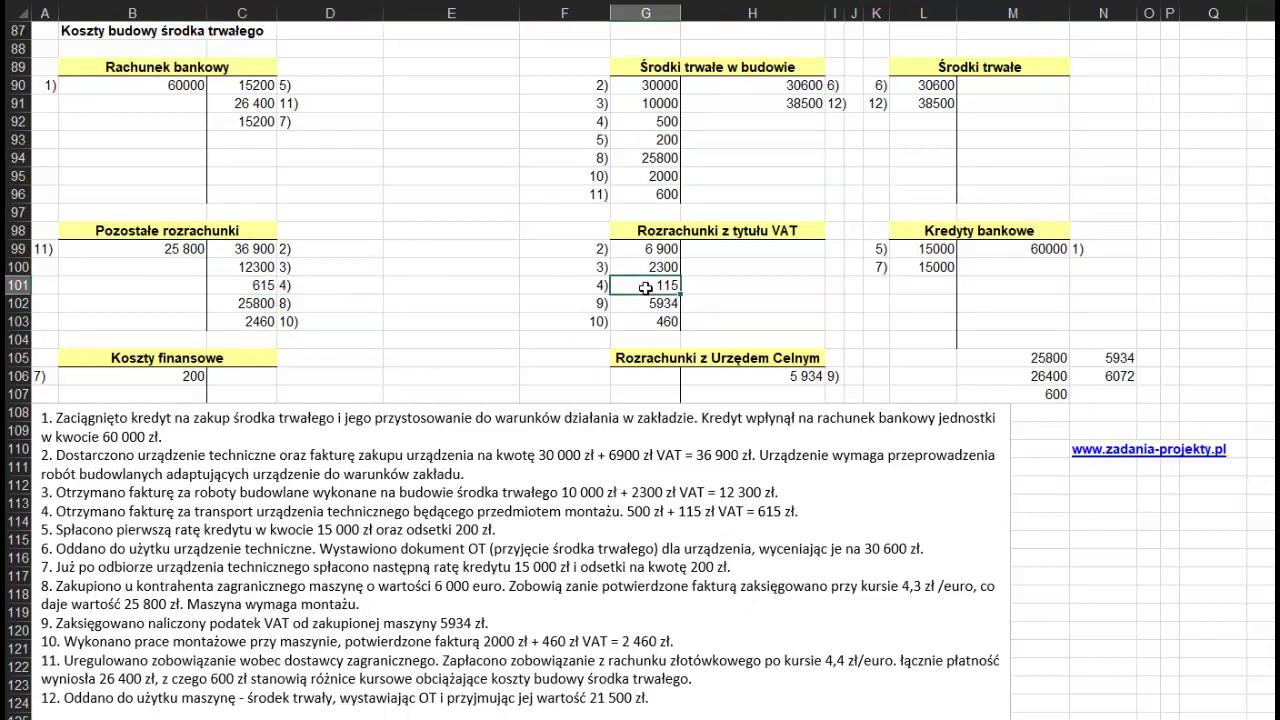
{"action": "double_click", "coordinate": [647, 287]}
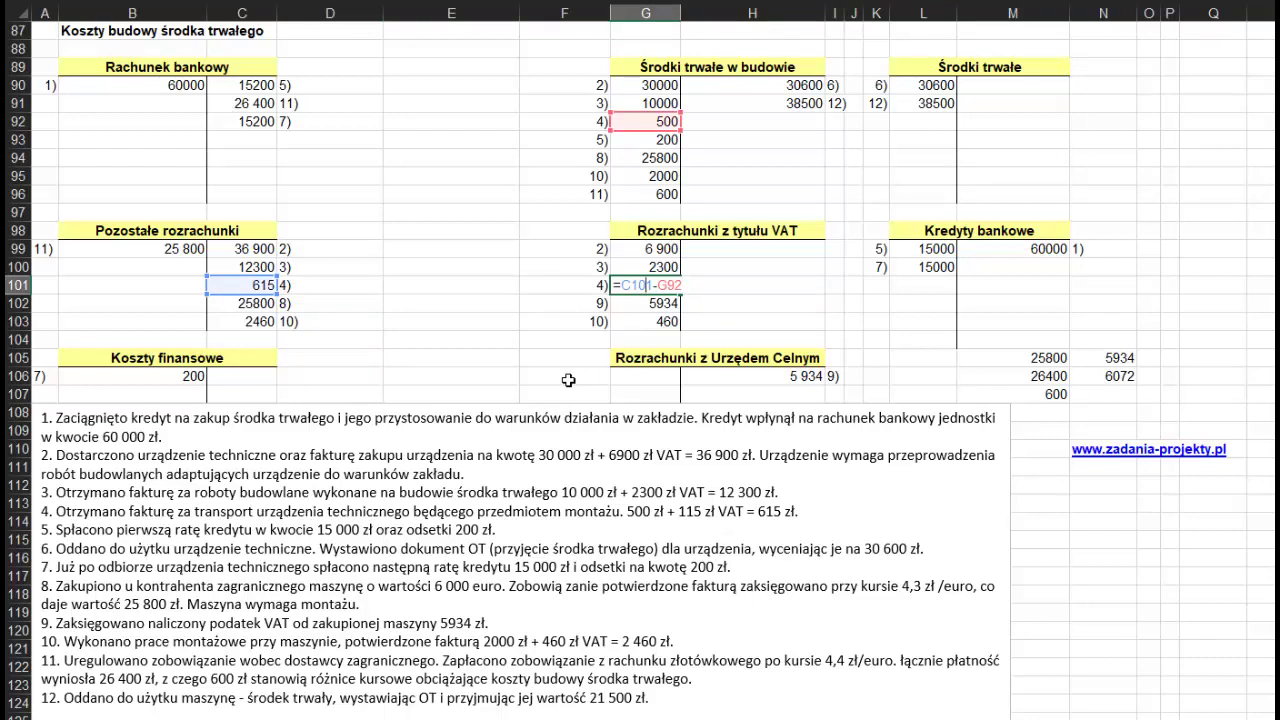
{"action": "key", "text": "Escape"}
{"action": "left_click", "coordinate": [652, 120], "text": "ctrl"}
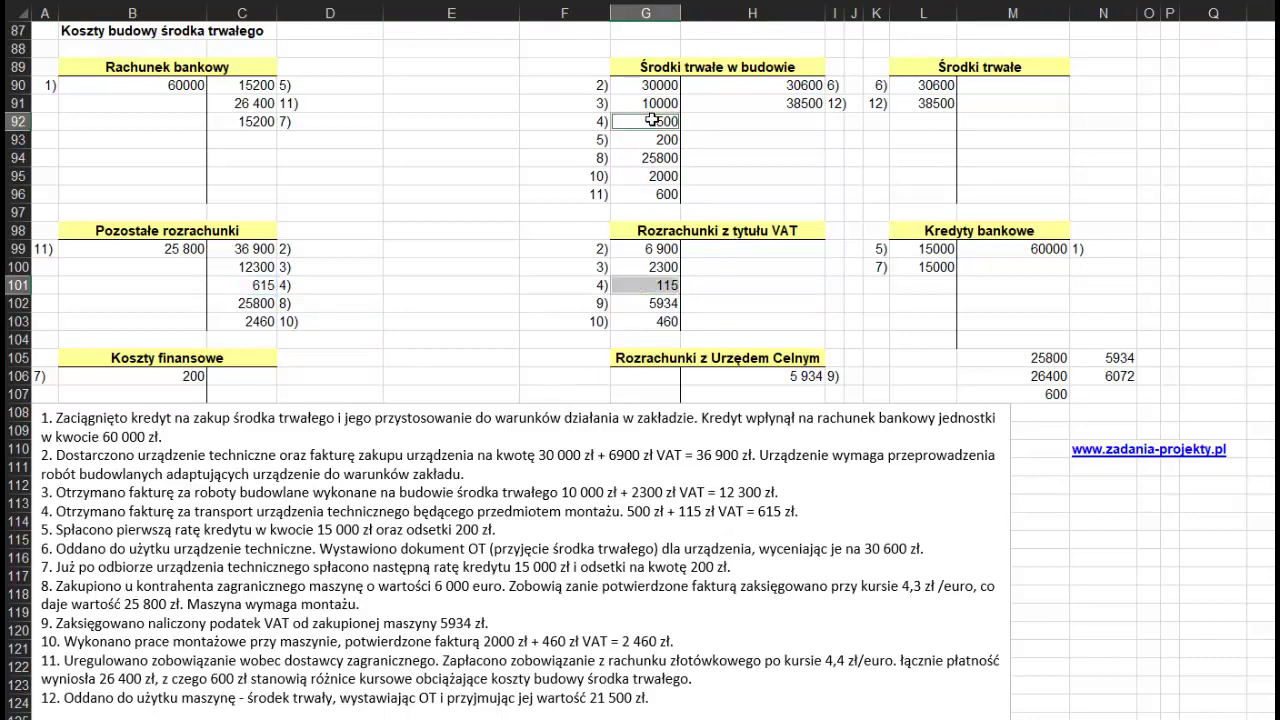
Step: Recheck operation 4's entries in Pozostałe rozrachunki and Rozrachunki z tytułu VAT
{"action": "left_click", "coordinate": [238, 285]}
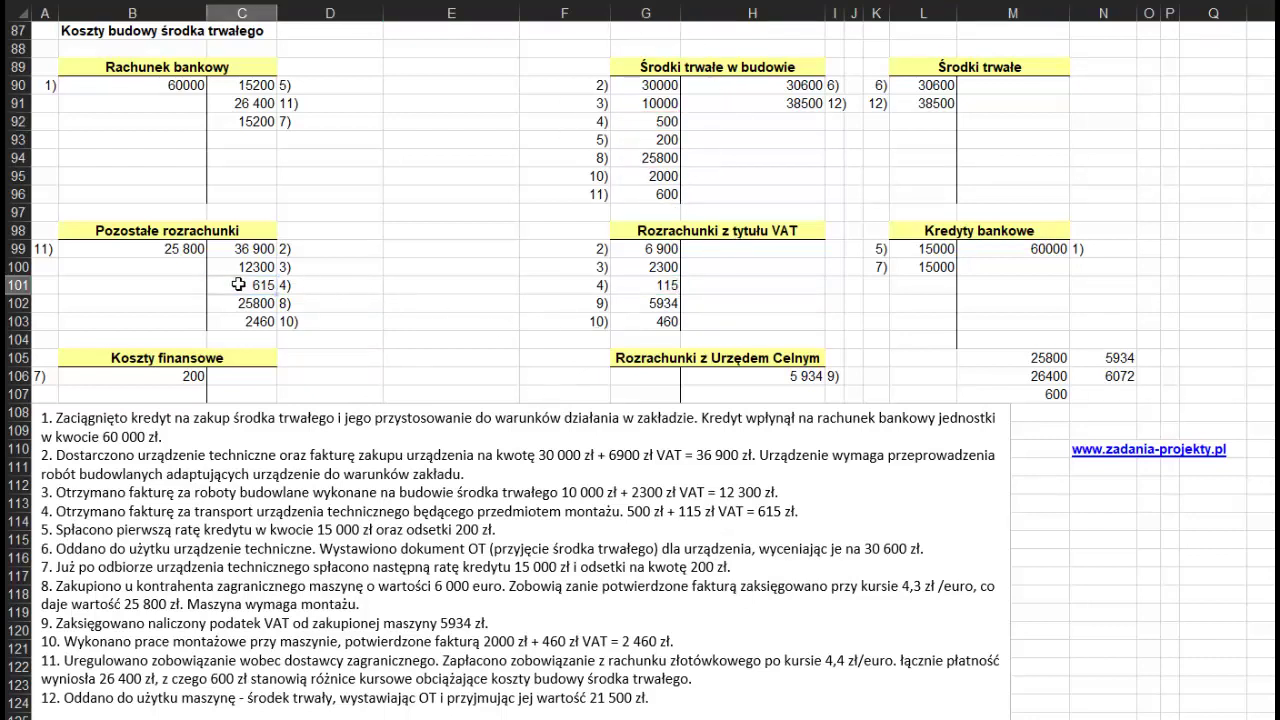
{"action": "left_click", "coordinate": [650, 284]}
{"action": "left_click", "coordinate": [643, 225]}
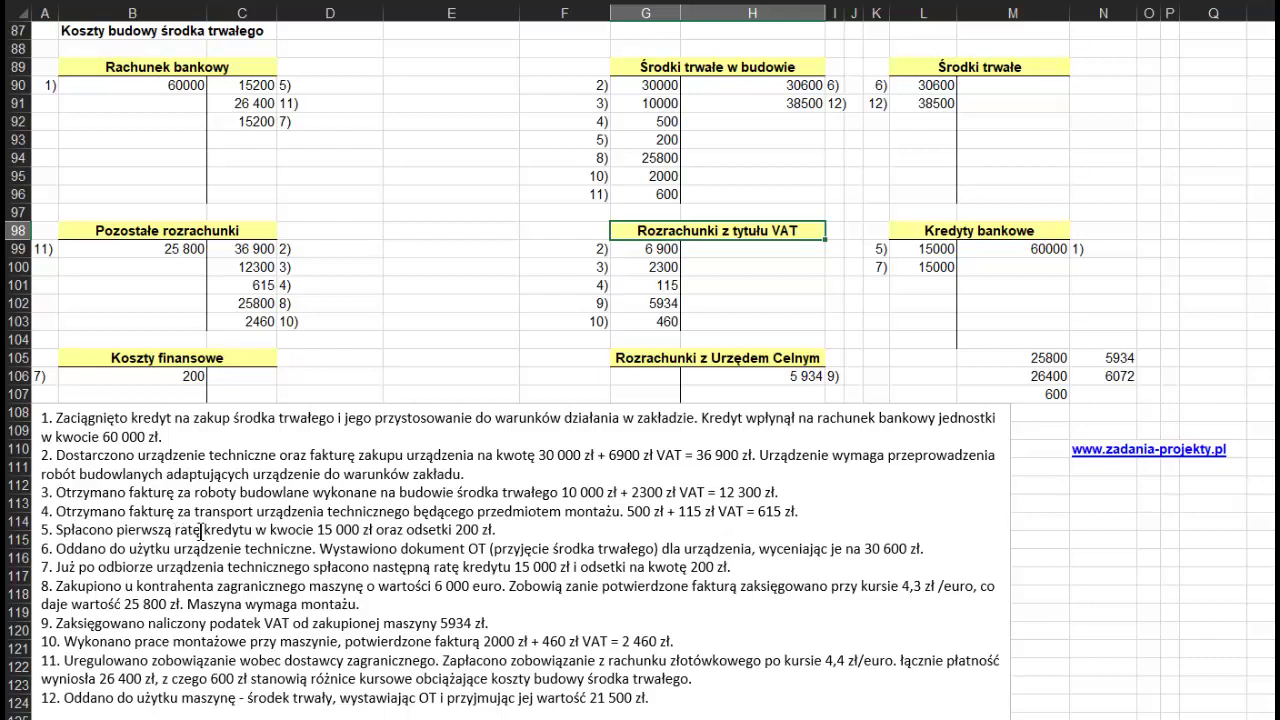
Step: Trace operation 5, the first loan instalment with interest, to its entries in Rachunek bankowy, Kredyty bankowe and Środki trwałe w budowie
{"action": "left_click_drag", "start_coordinate": [317, 531], "coordinate": [507, 529]}
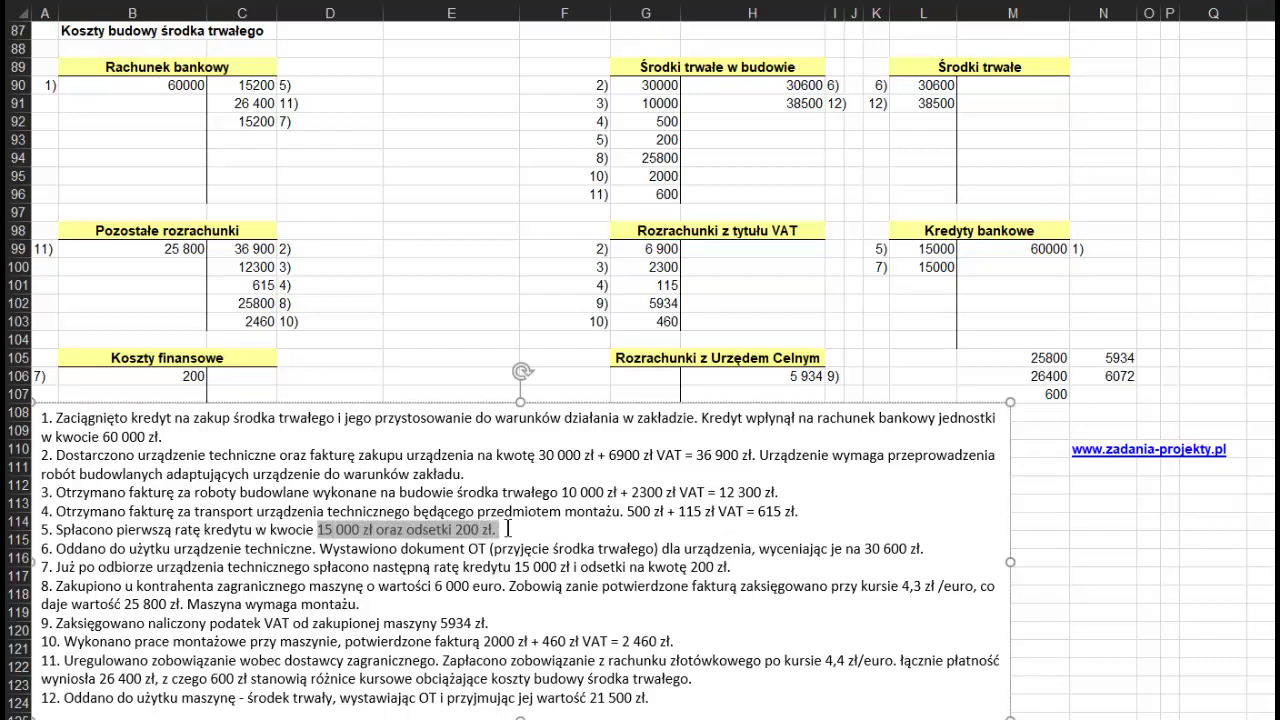
{"action": "left_click", "coordinate": [505, 531]}
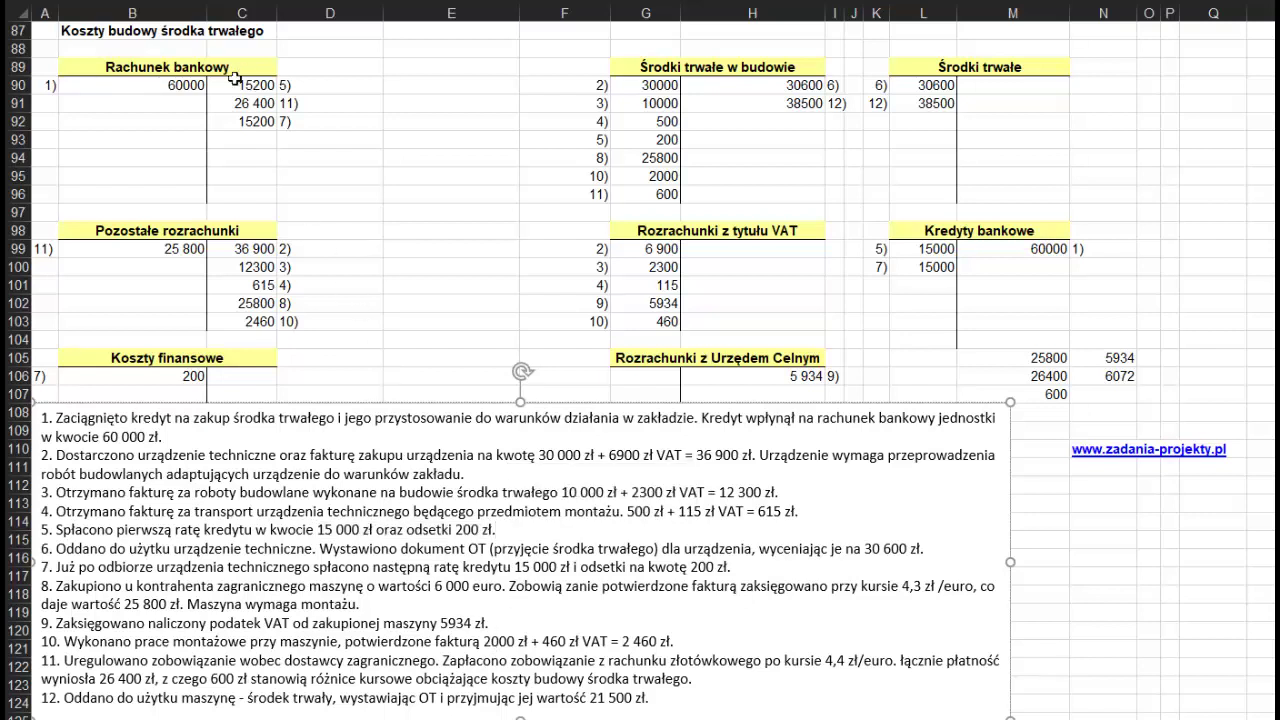
{"action": "left_click_drag", "start_coordinate": [233, 79], "coordinate": [312, 80]}
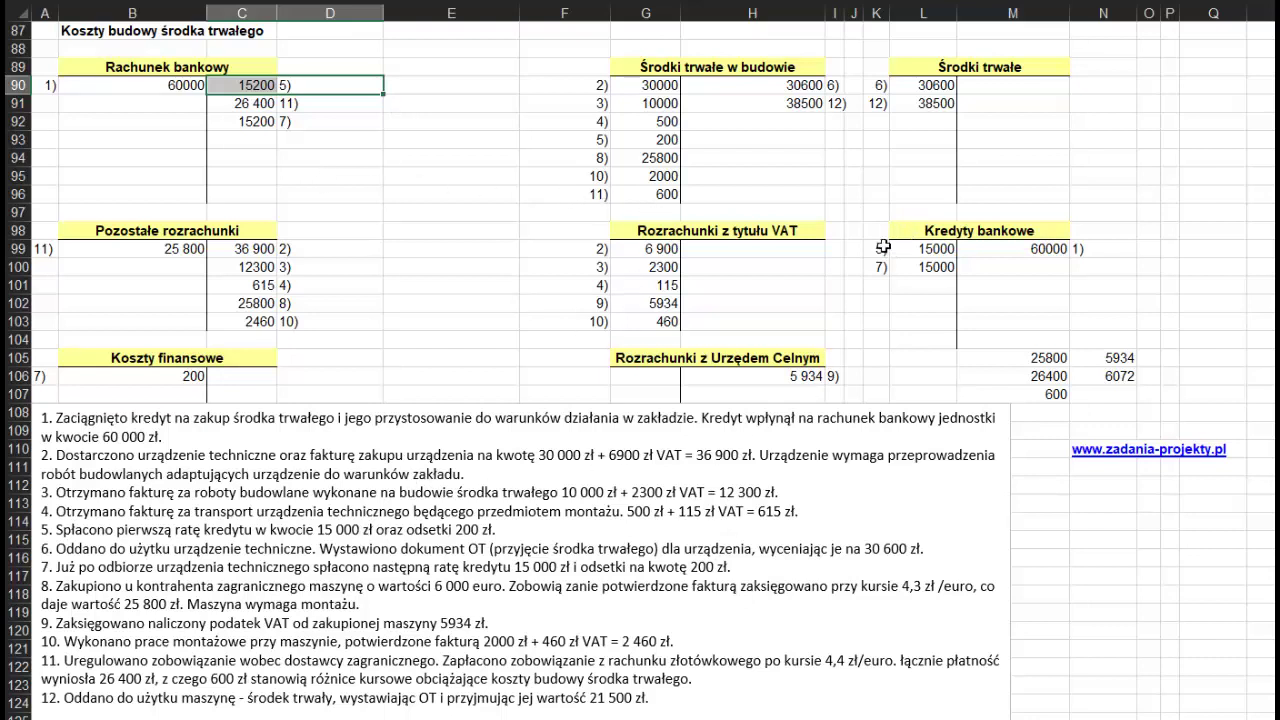
{"action": "left_click_drag", "start_coordinate": [866, 245], "coordinate": [920, 250]}
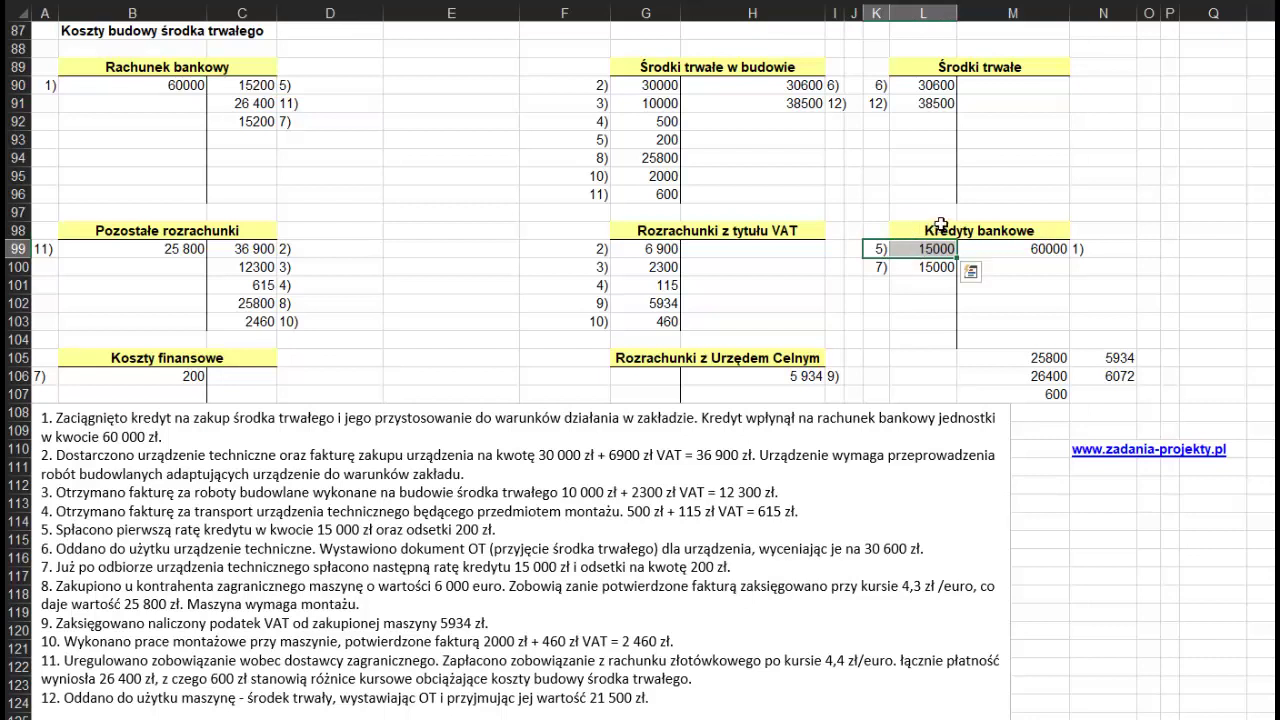
{"action": "left_click", "coordinate": [932, 231]}
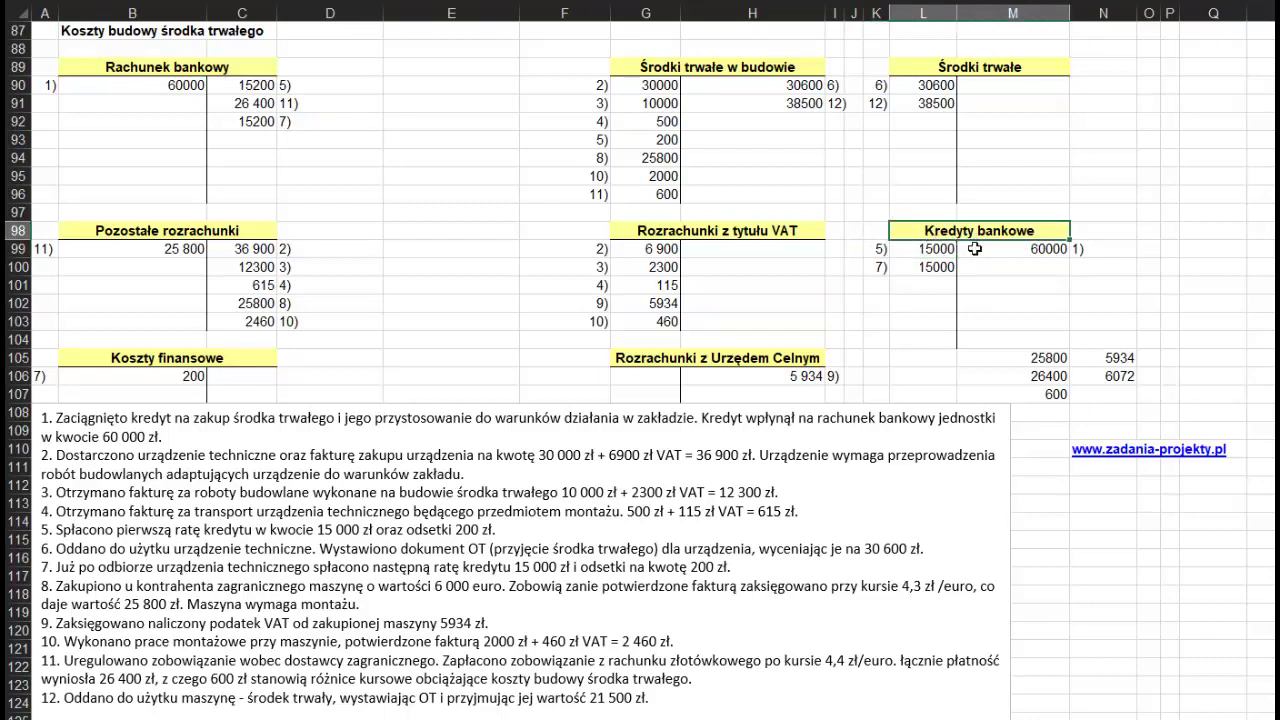
{"action": "left_click", "coordinate": [974, 249]}
{"action": "left_click_drag", "start_coordinate": [912, 248], "coordinate": [872, 249]}
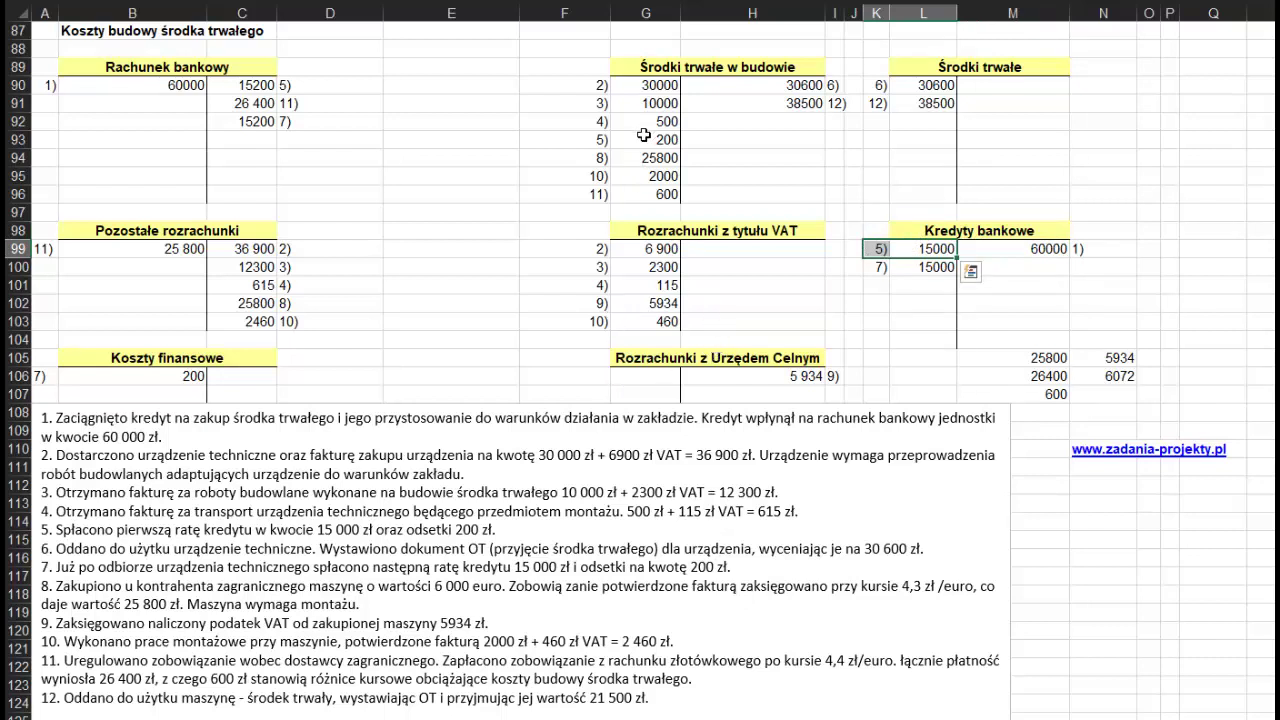
{"action": "left_click_drag", "start_coordinate": [642, 137], "coordinate": [588, 141]}
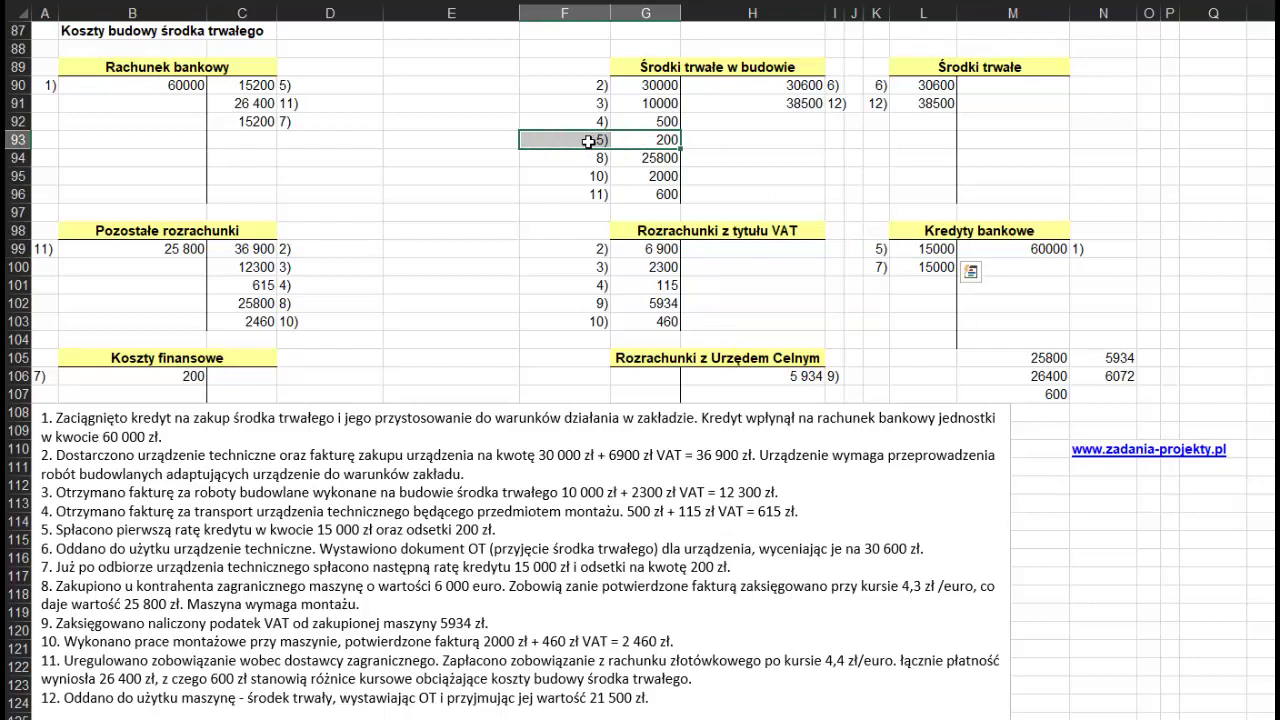
{"action": "key", "text": "ctrl+v"}
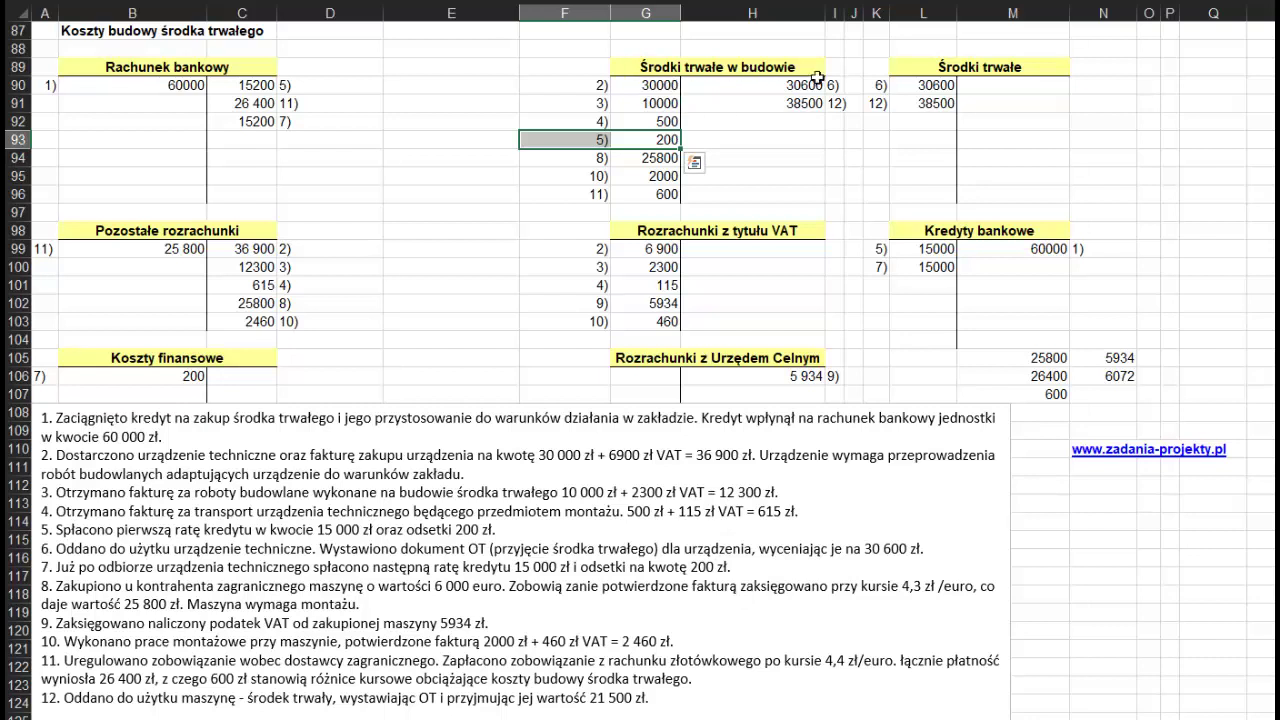
{"action": "left_click", "coordinate": [984, 231]}
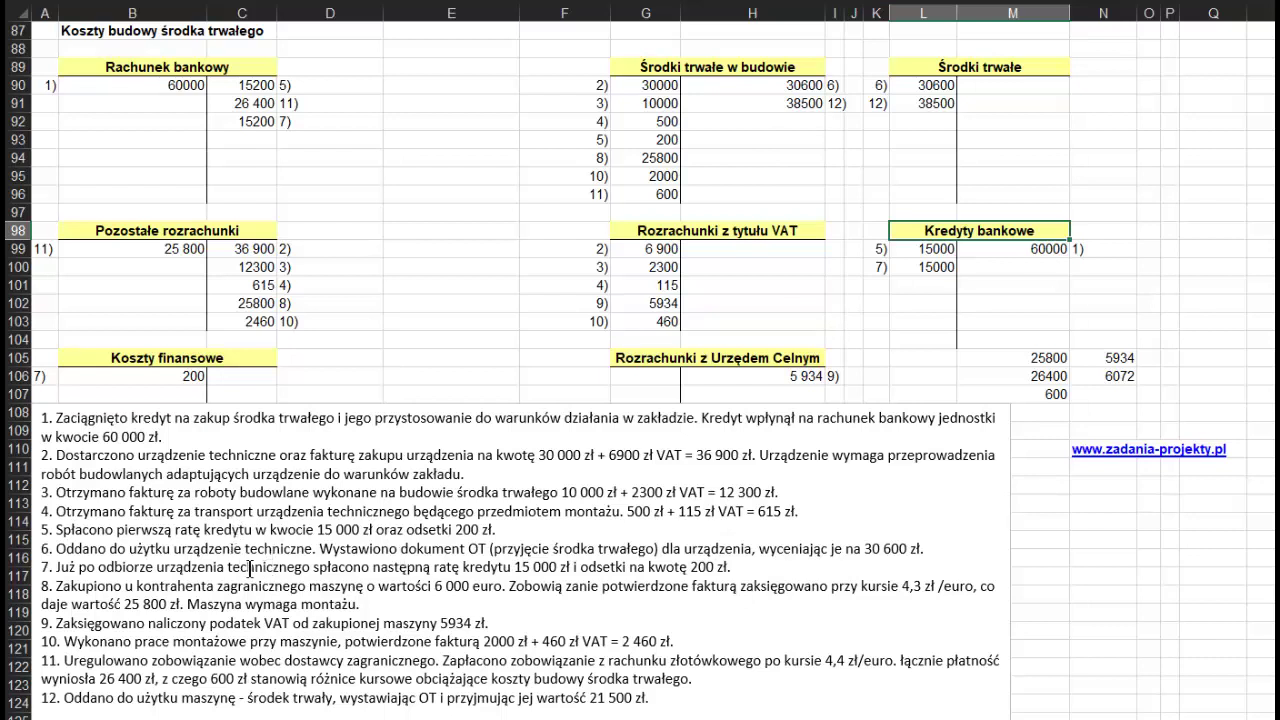
Step: Highlight the device handover in operation 6's description and examine both sides of the Środki trwałe w budowie account
{"action": "left_click_drag", "start_coordinate": [52, 548], "coordinate": [303, 550]}
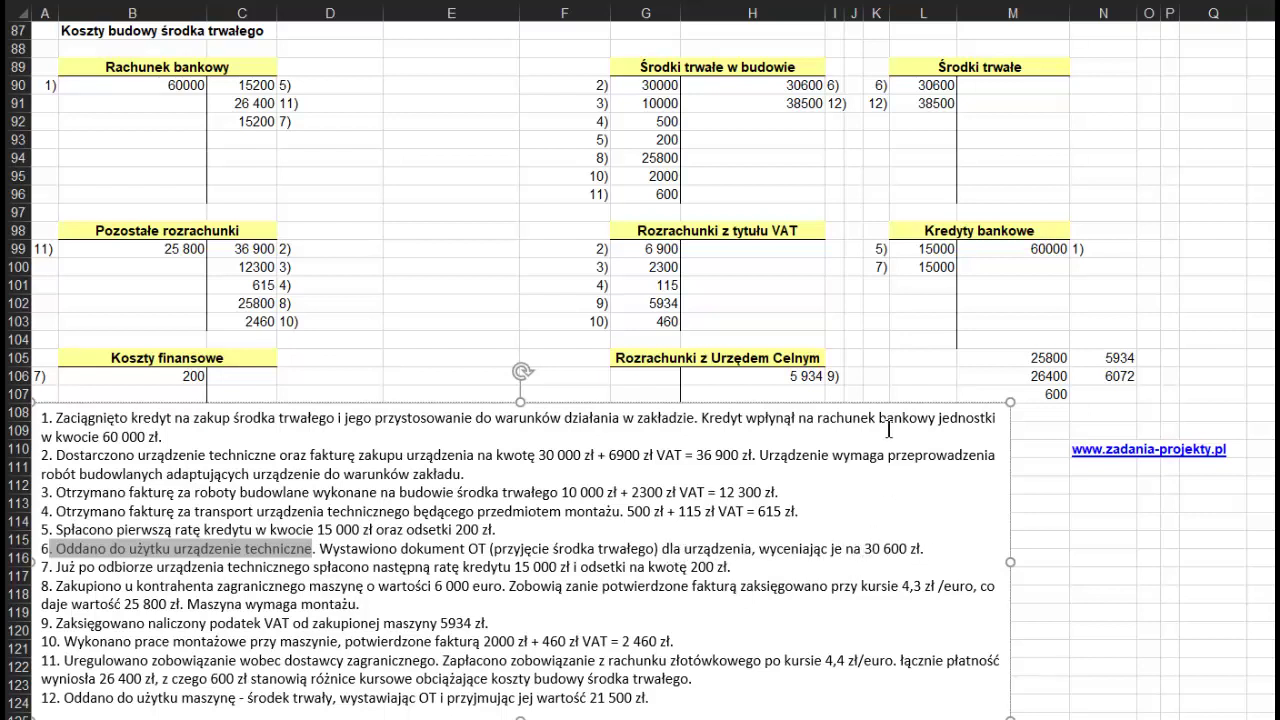
{"action": "left_click", "coordinate": [725, 66]}
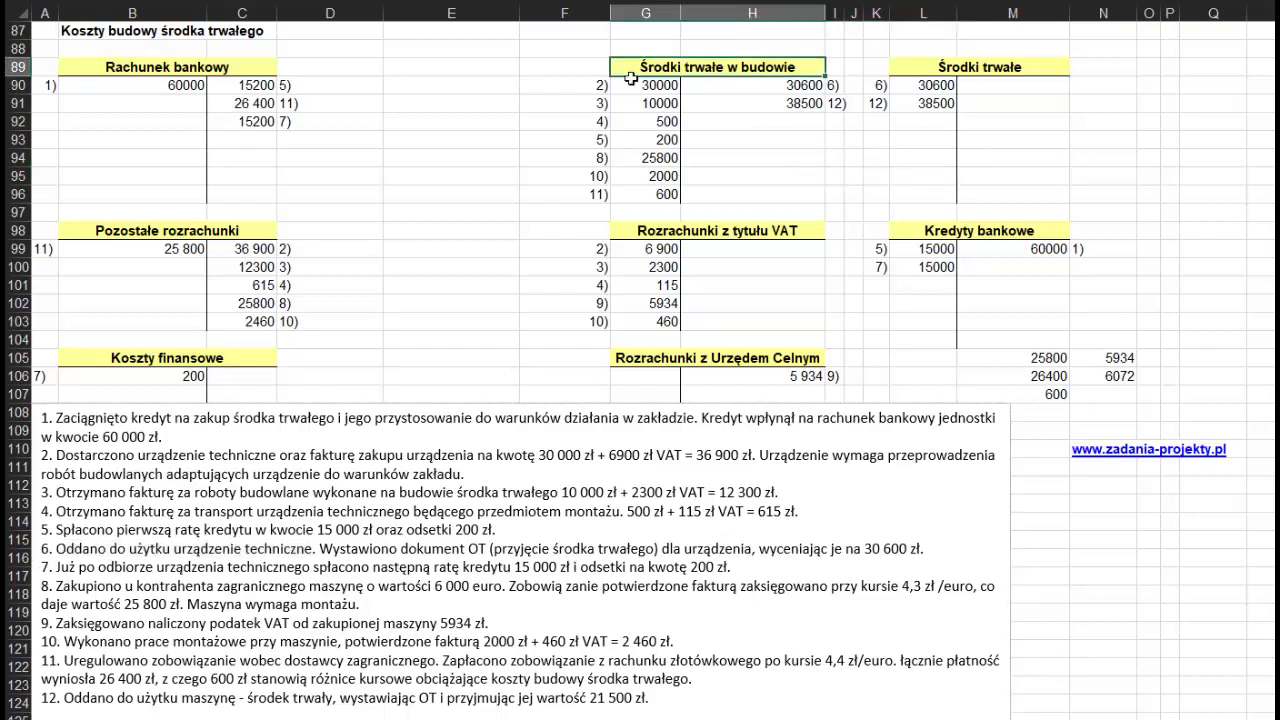
{"action": "left_click_drag", "start_coordinate": [630, 84], "coordinate": [640, 192]}
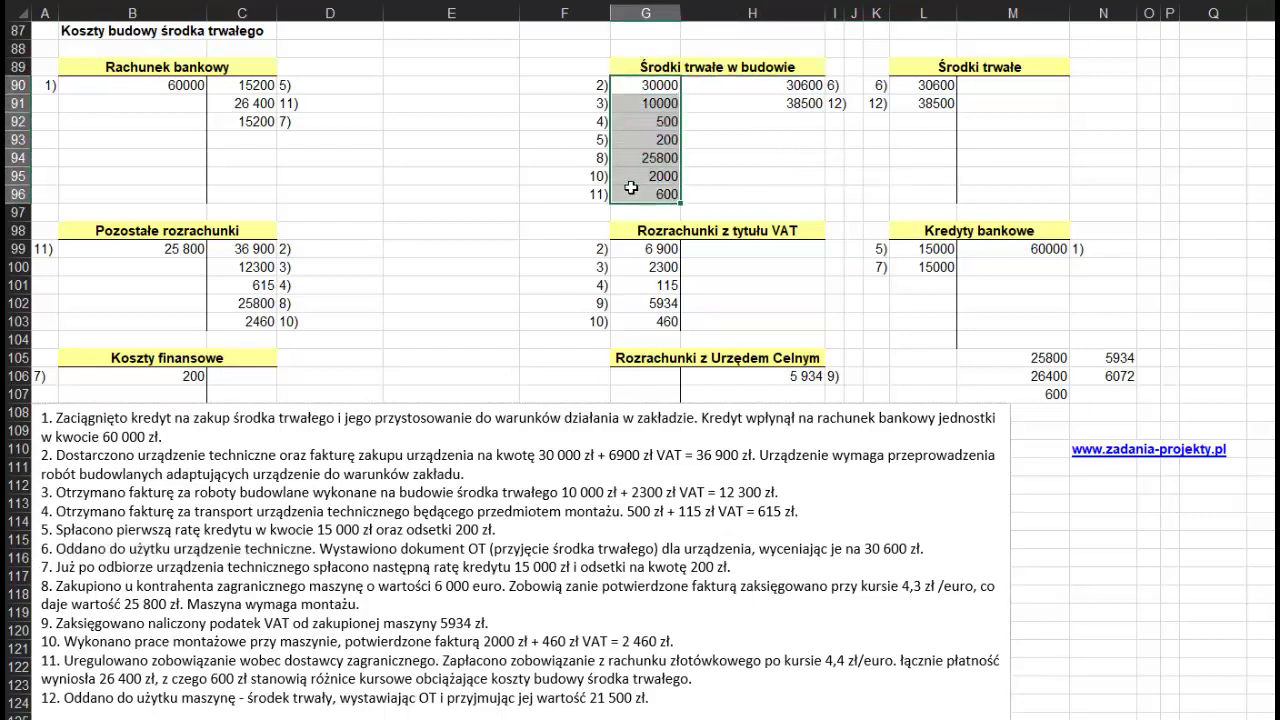
{"action": "left_click", "coordinate": [765, 84]}
{"action": "left_click_drag", "start_coordinate": [765, 84], "coordinate": [790, 158]}
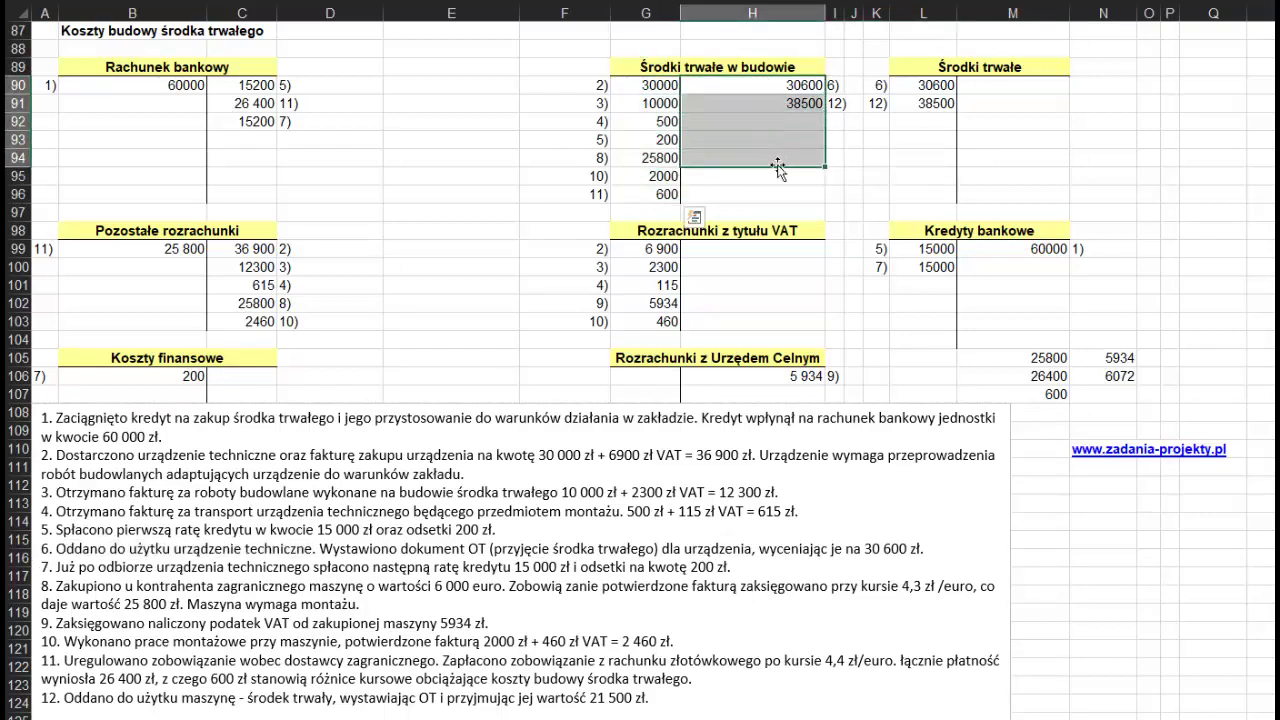
Step: Trace operation 6 from the credit side of Środki trwałe w budowie to the debit side of Środki trwałe
{"action": "left_click", "coordinate": [789, 83]}
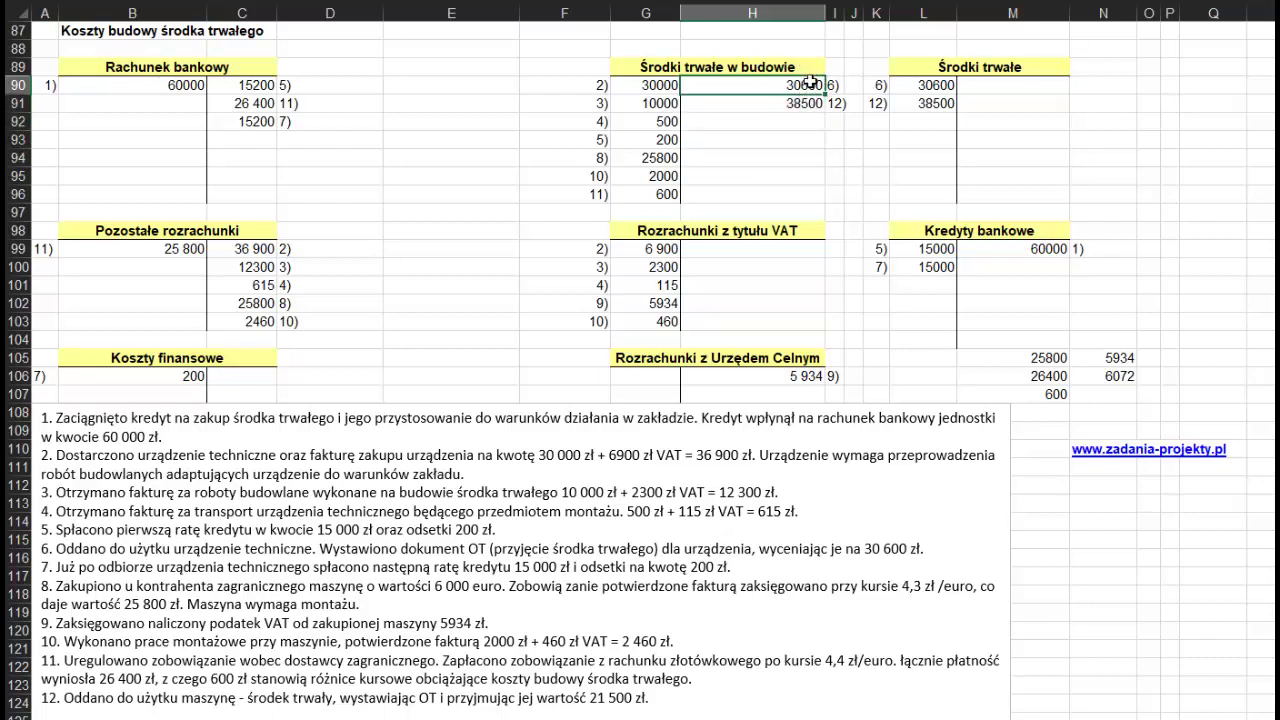
{"action": "left_click_drag", "start_coordinate": [805, 85], "coordinate": [834, 88]}
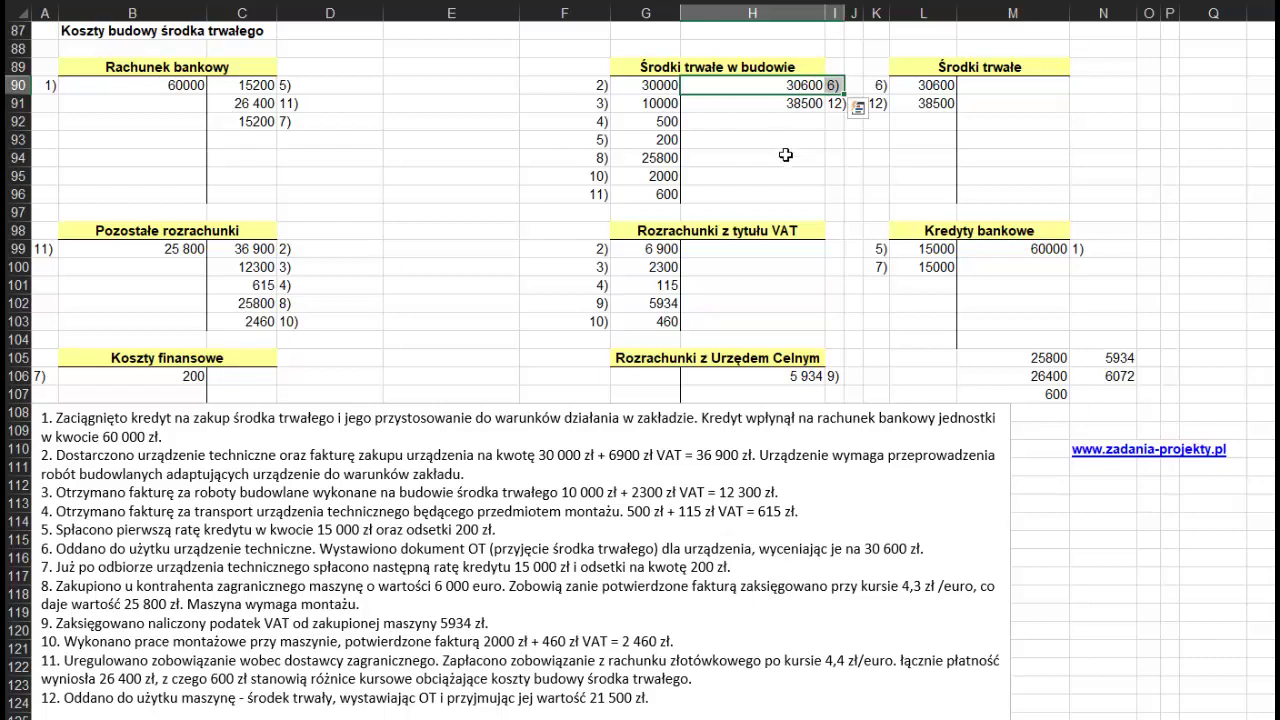
{"action": "left_click_drag", "start_coordinate": [908, 86], "coordinate": [876, 100]}
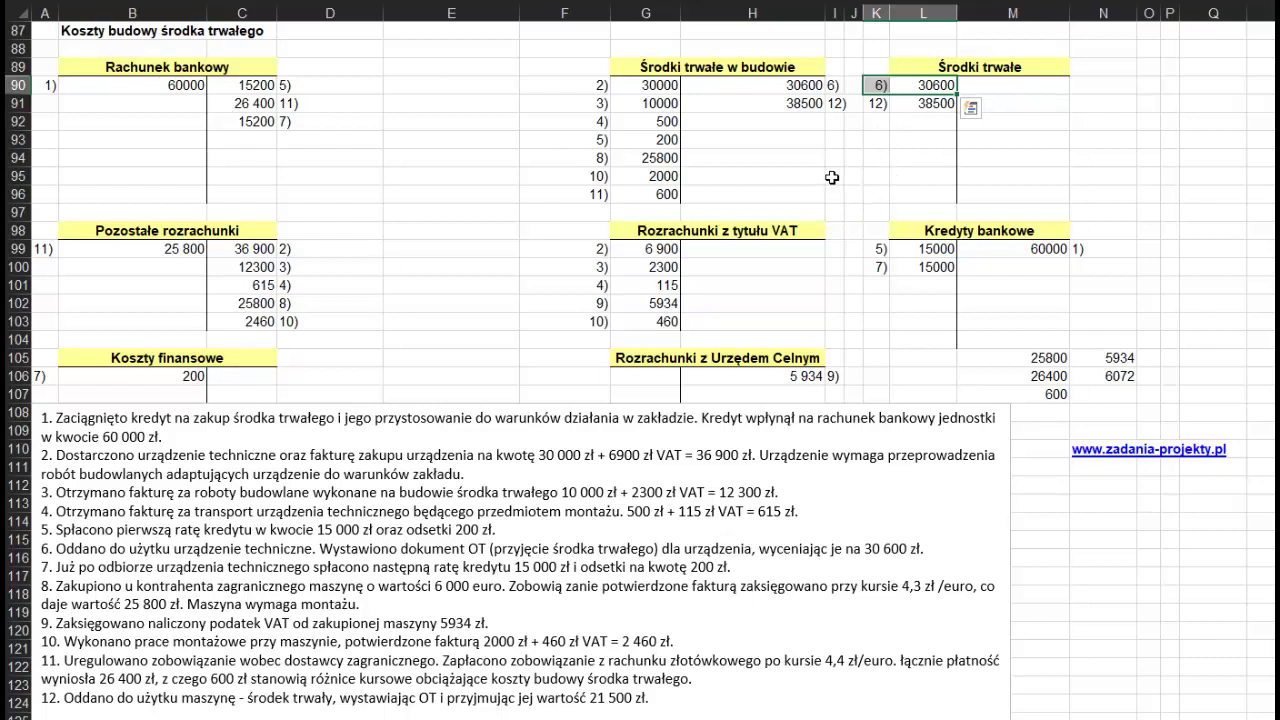
{"action": "left_click", "coordinate": [691, 65]}
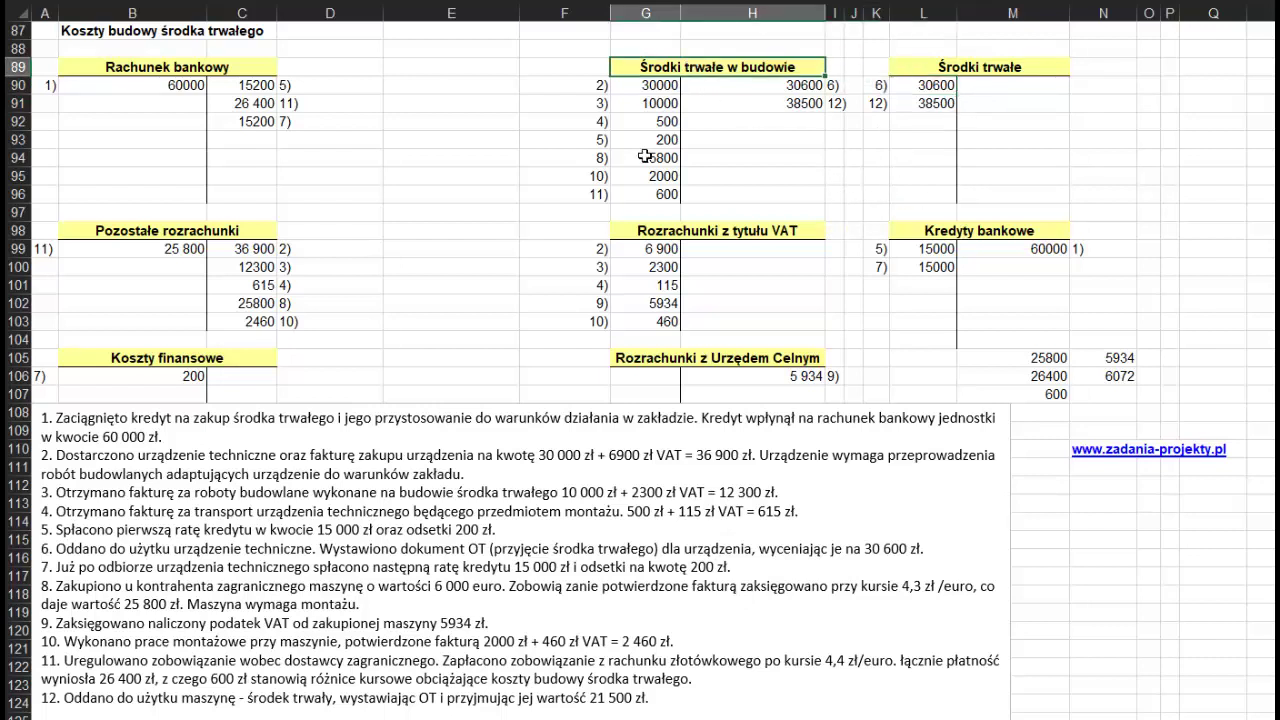
{"action": "left_click", "coordinate": [940, 64]}
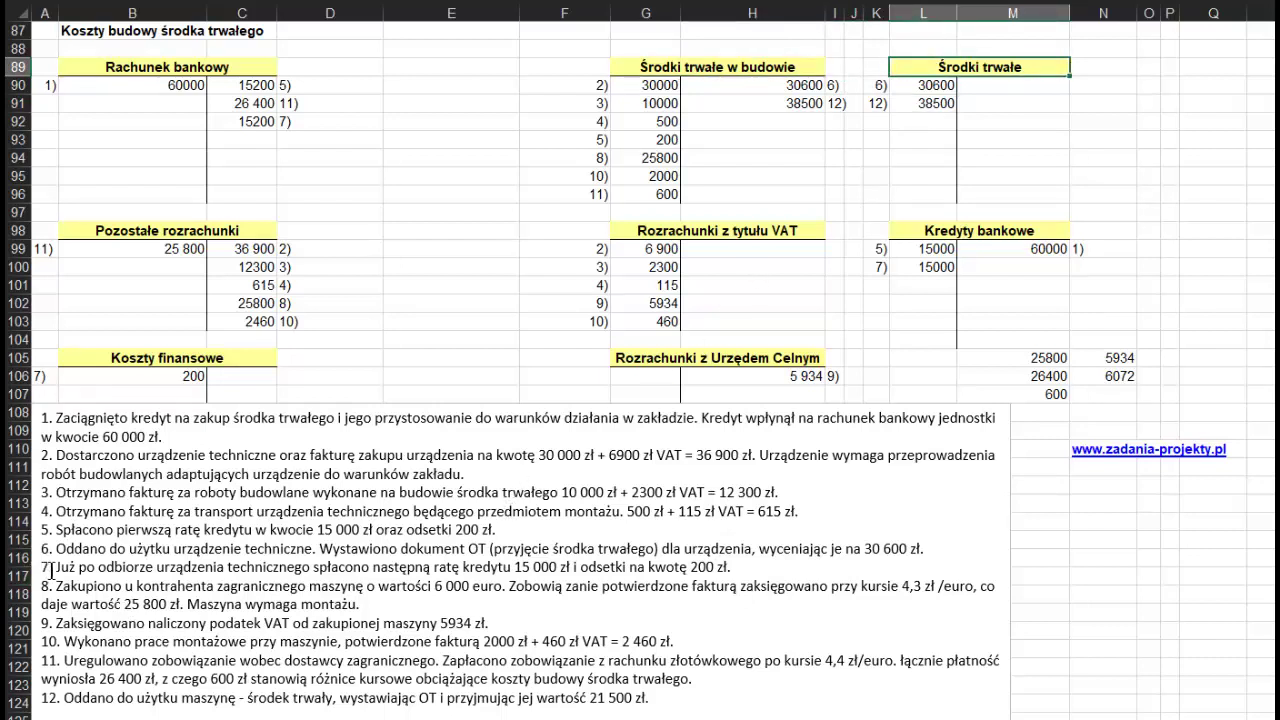
Step: Read the description of operation 7, highlighting the post-handover timing and the next loan instalment with interest
{"action": "left_click_drag", "start_coordinate": [54, 568], "coordinate": [511, 567]}
{"action": "mouse_move", "coordinate": [80, 567]}
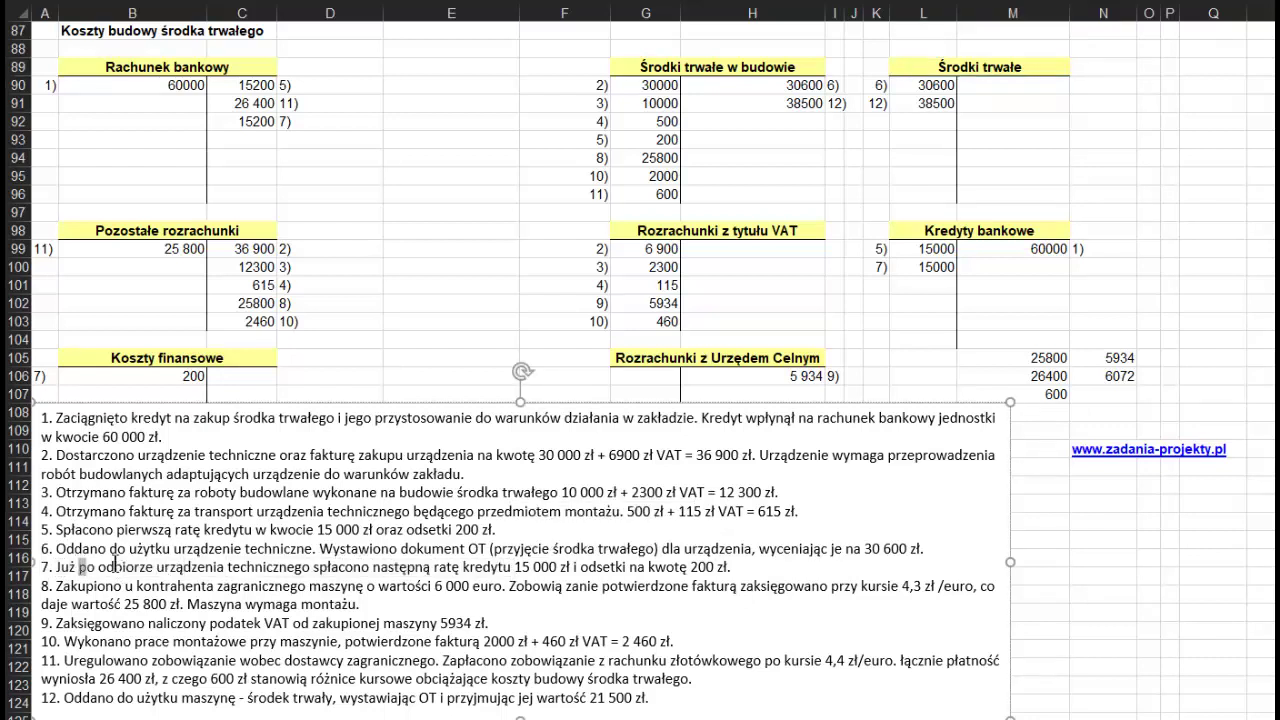
{"action": "left_click_drag", "start_coordinate": [80, 567], "coordinate": [226, 567]}
{"action": "left_click_drag", "start_coordinate": [374, 567], "coordinate": [736, 568]}
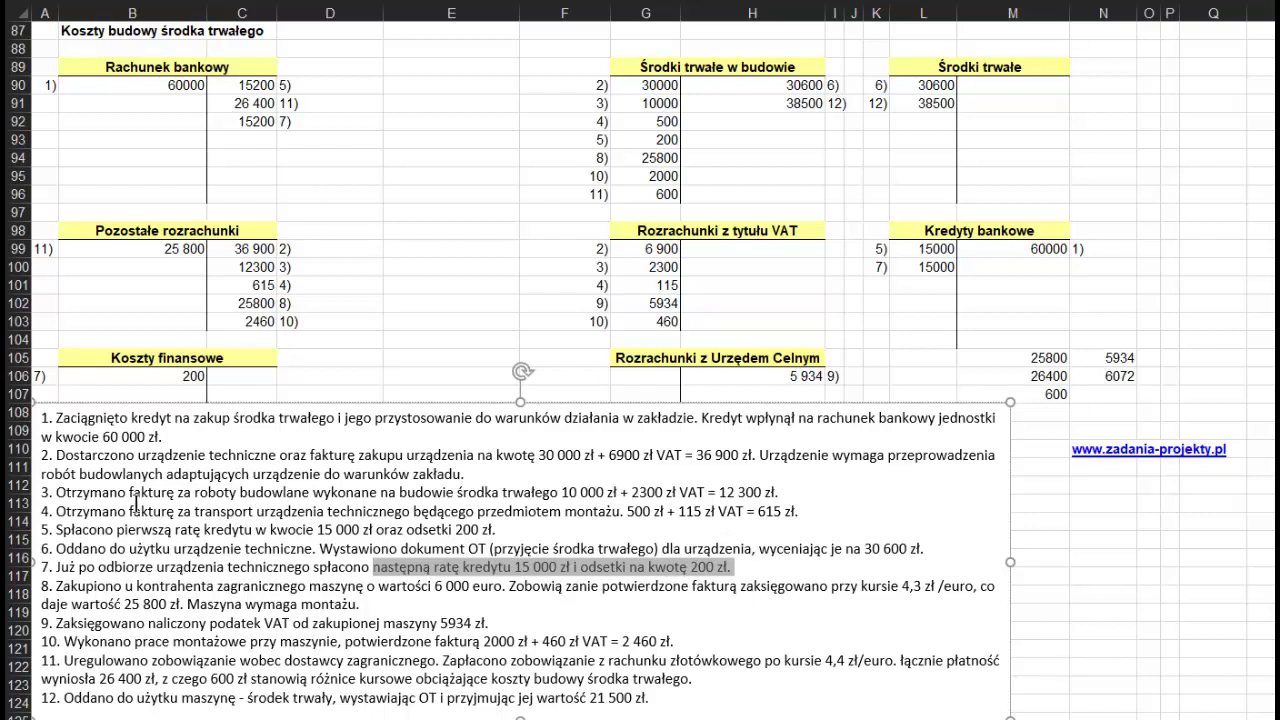
Step: Trace operation 7 through its entries in Rachunek bankowy, Kredyty bankowe and Koszty finansowe
{"action": "left_click", "coordinate": [258, 121]}
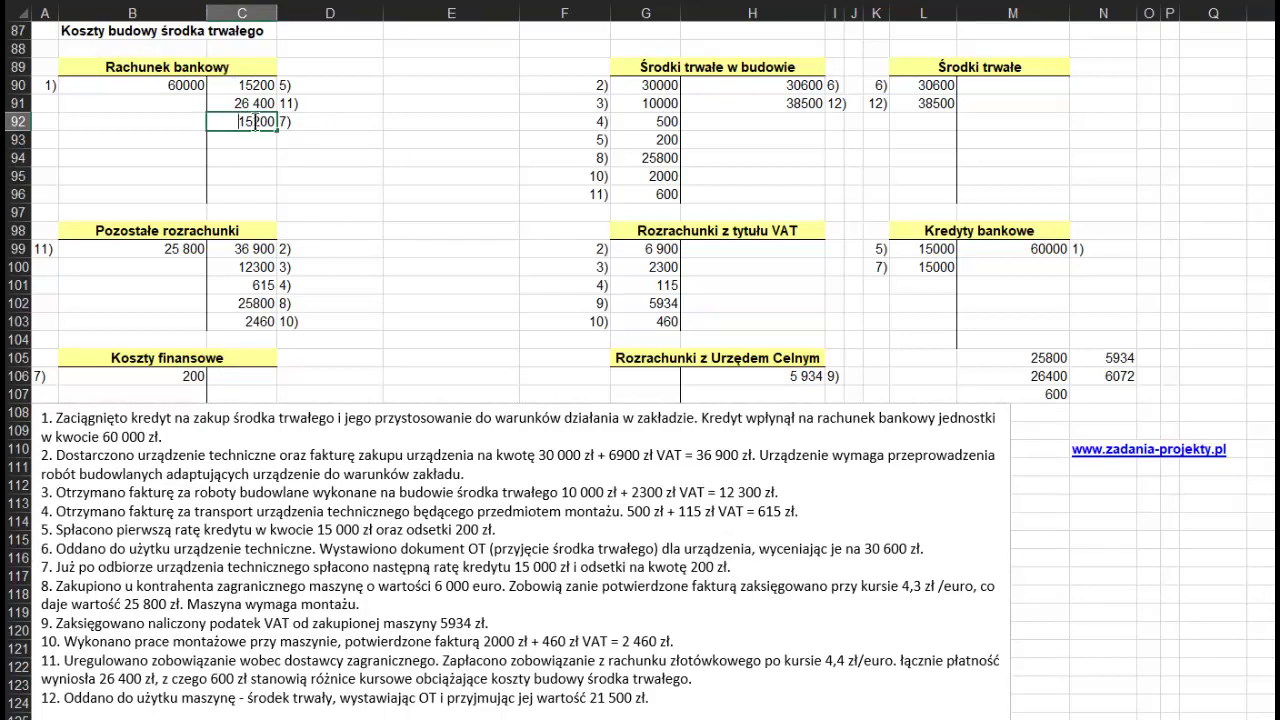
{"action": "left_click_drag", "start_coordinate": [258, 121], "coordinate": [303, 122]}
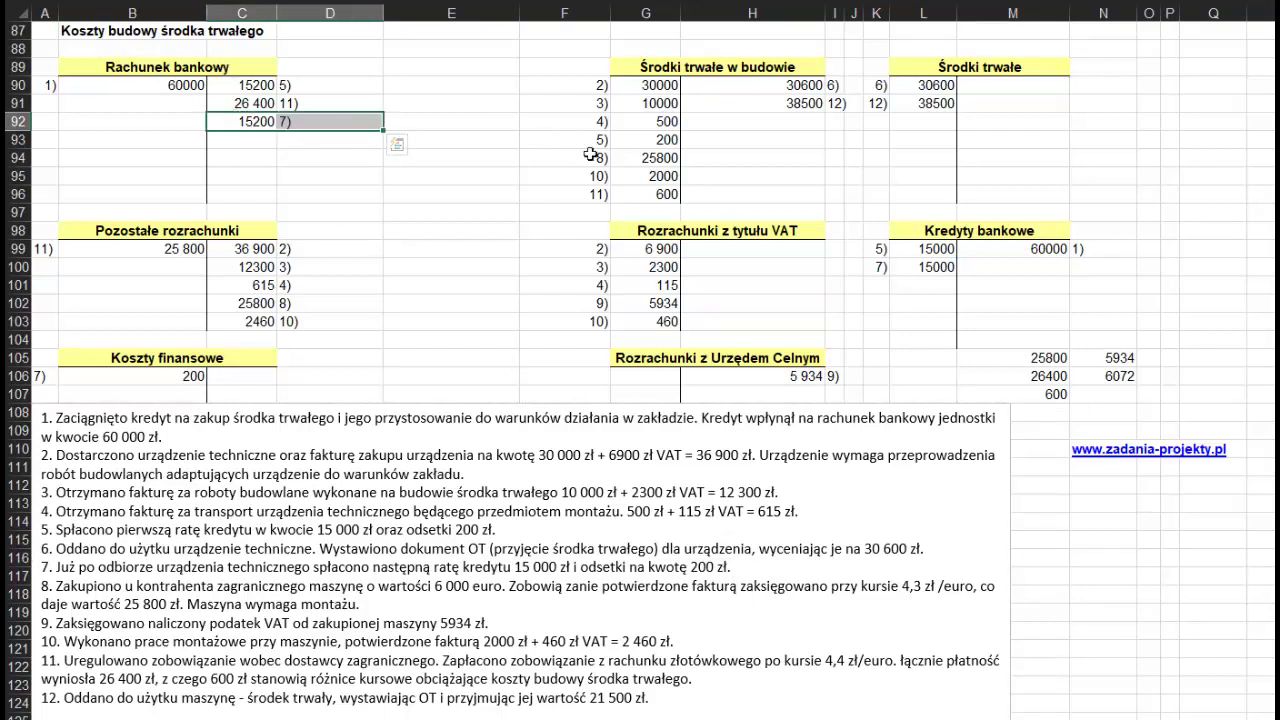
{"action": "left_click_drag", "start_coordinate": [872, 267], "coordinate": [915, 267]}
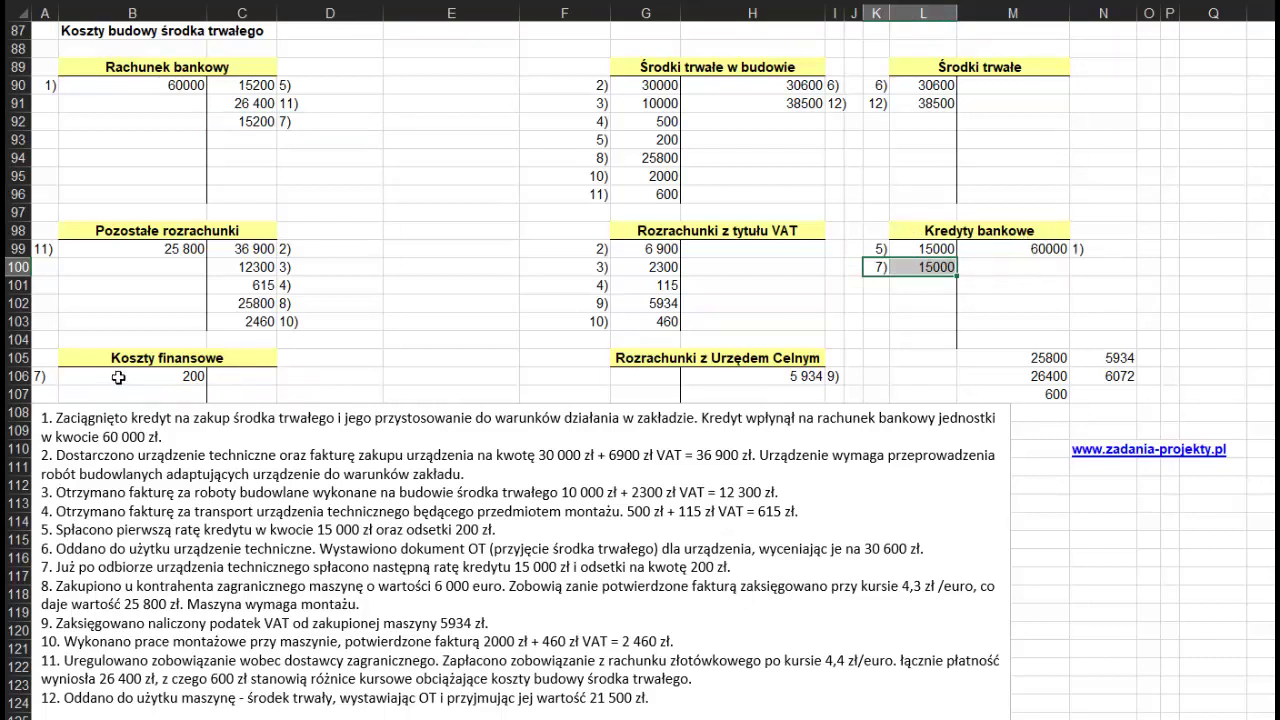
{"action": "left_click_drag", "start_coordinate": [118, 377], "coordinate": [42, 376]}
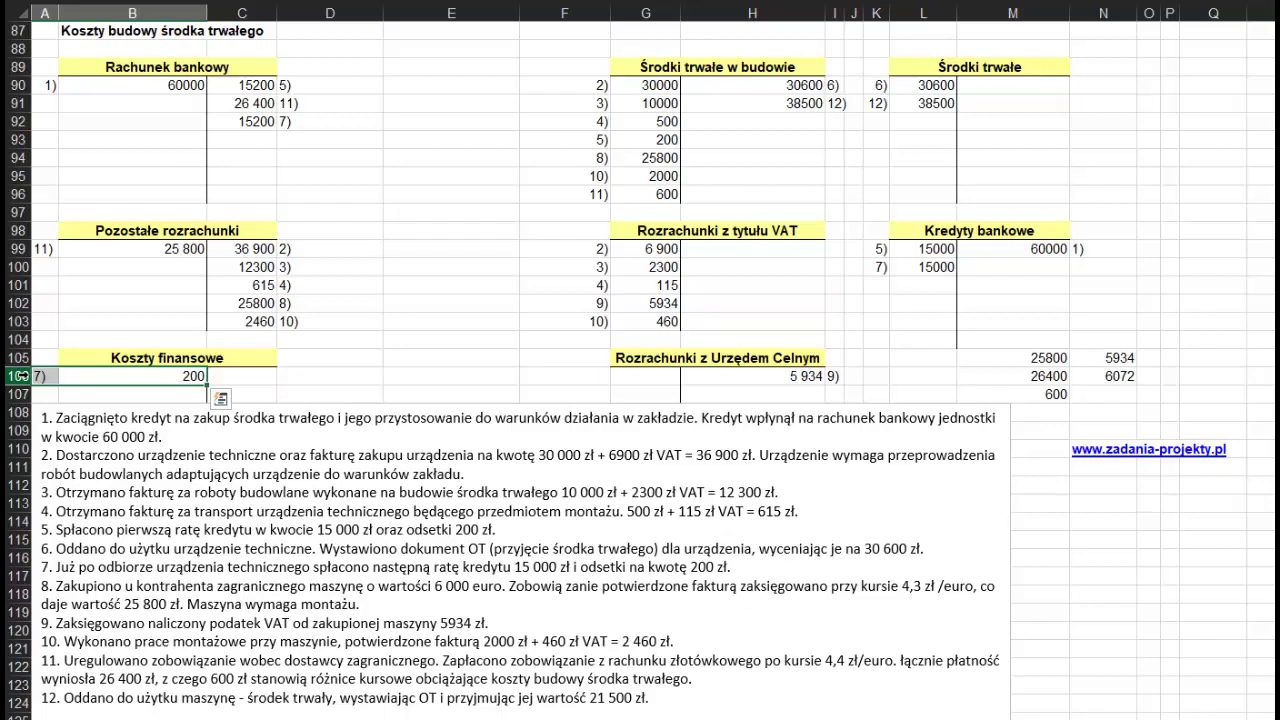
{"action": "left_click", "coordinate": [143, 357]}
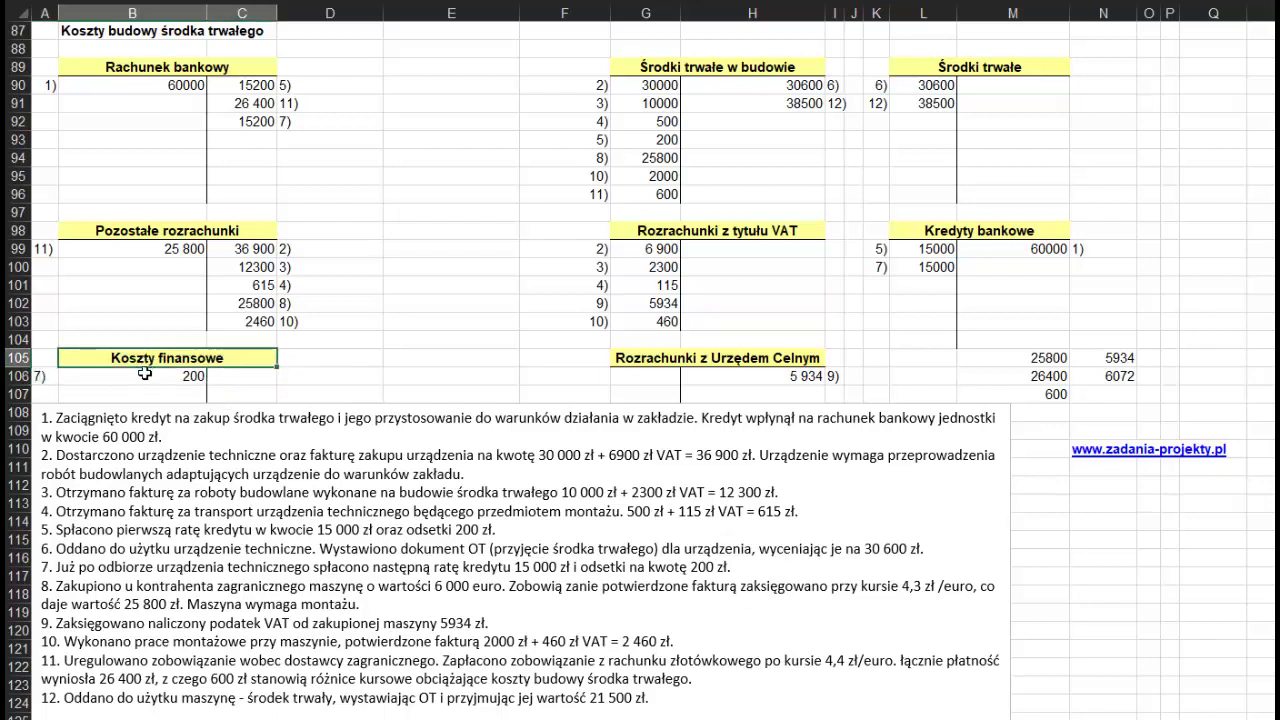
{"action": "left_click", "coordinate": [142, 376]}
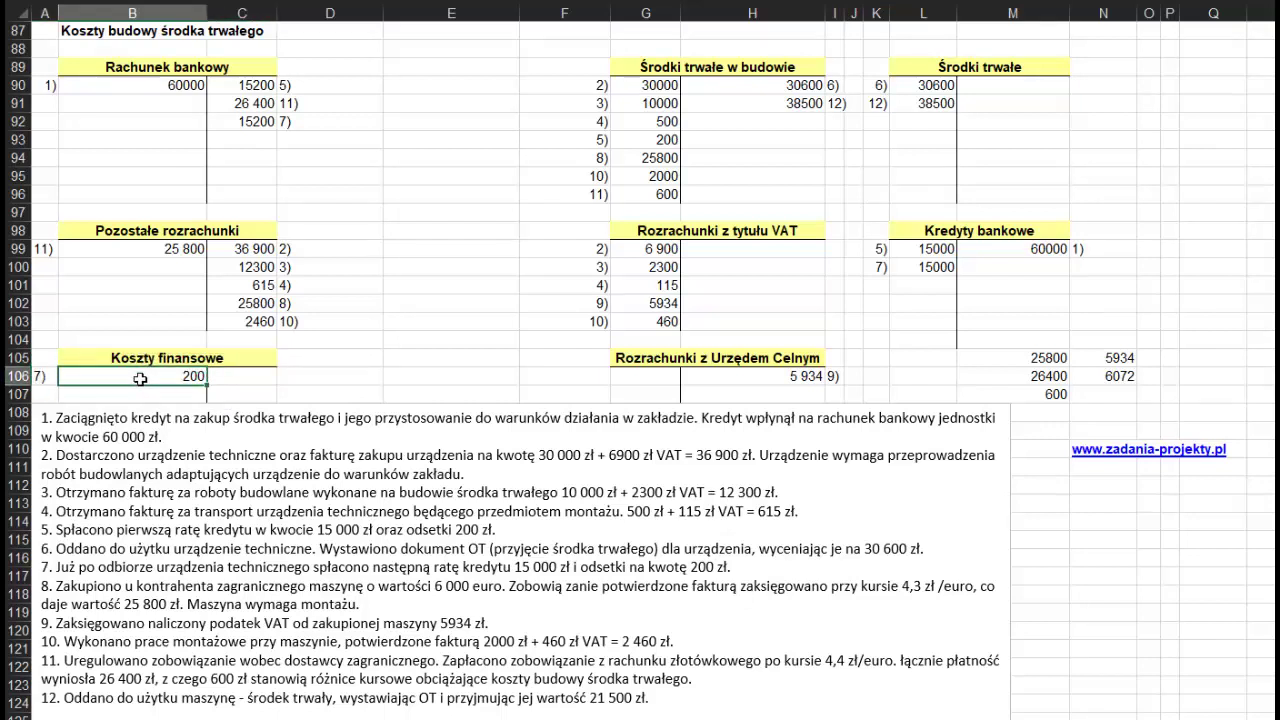
Step: Compare operation 5's interest entry in Środki trwałe w budowie with the post-handover wording in operation 7's description
{"action": "left_click", "coordinate": [652, 140]}
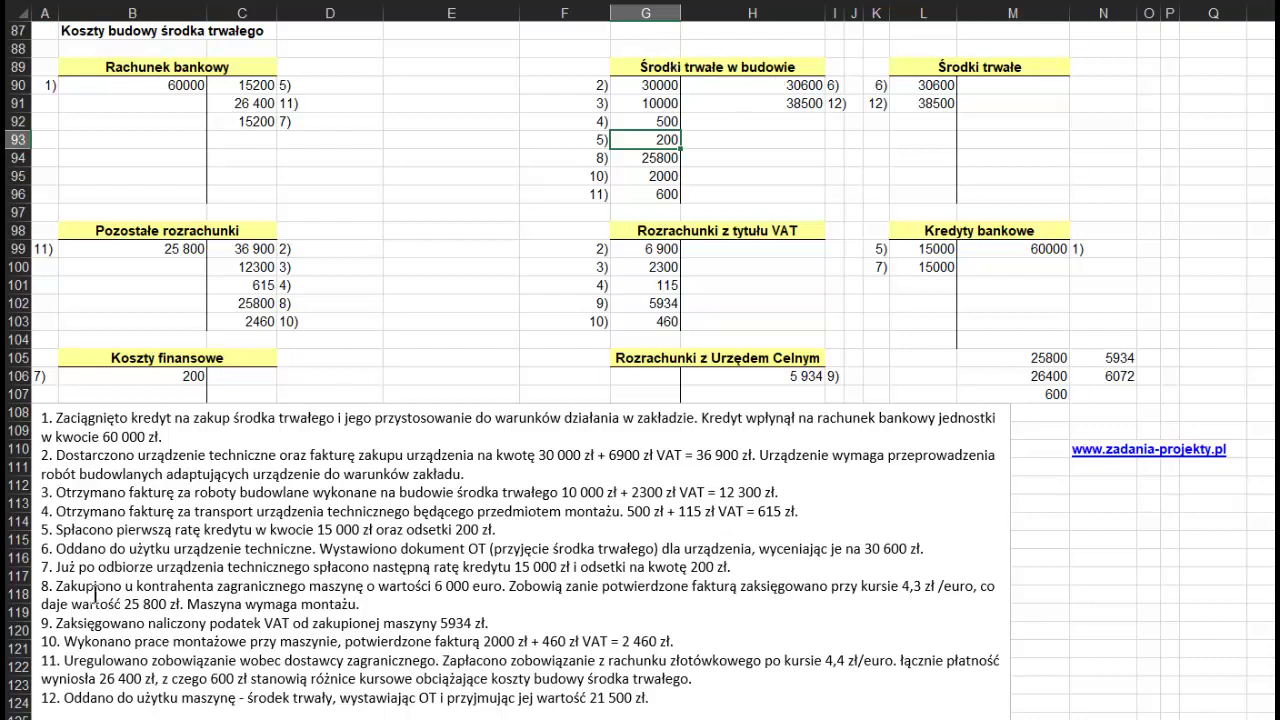
{"action": "left_click_drag", "start_coordinate": [57, 567], "coordinate": [270, 565]}
{"action": "double_click", "coordinate": [268, 567]}
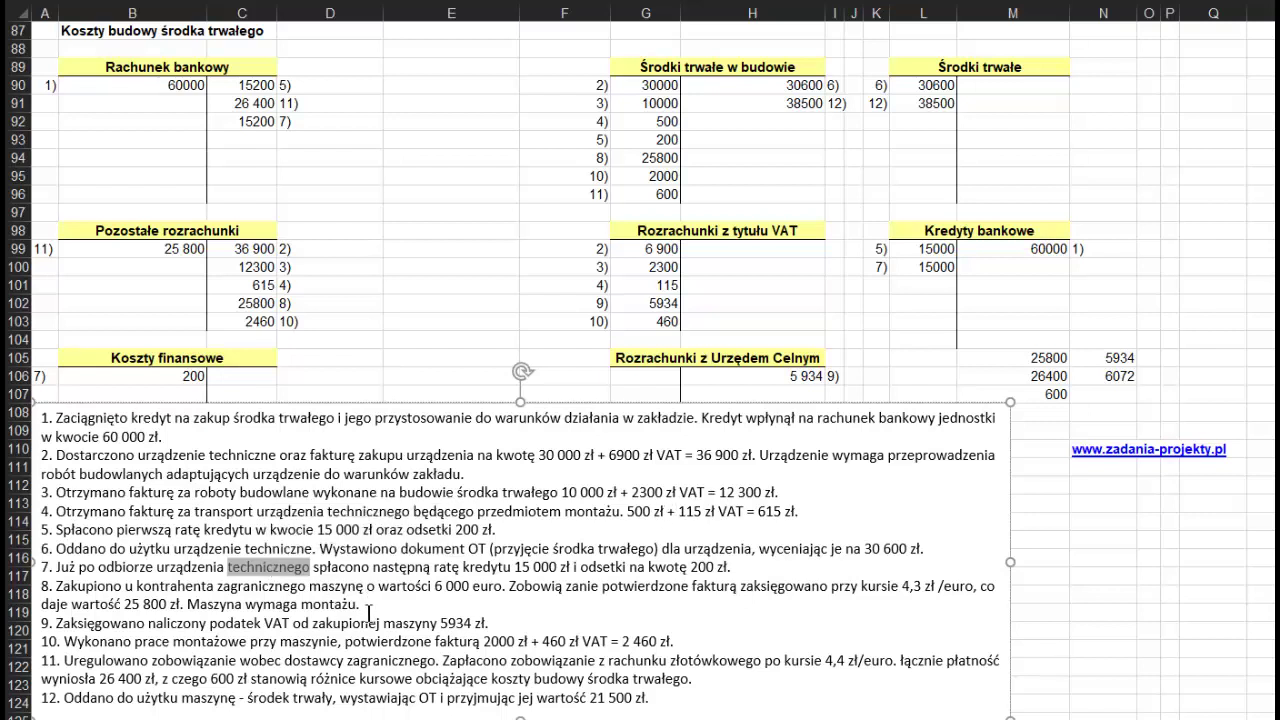
Step: Go over the euro purchase value in operation 8's description and correct its split word to "Zobowiązanie"
{"action": "left_click", "coordinate": [53, 585]}
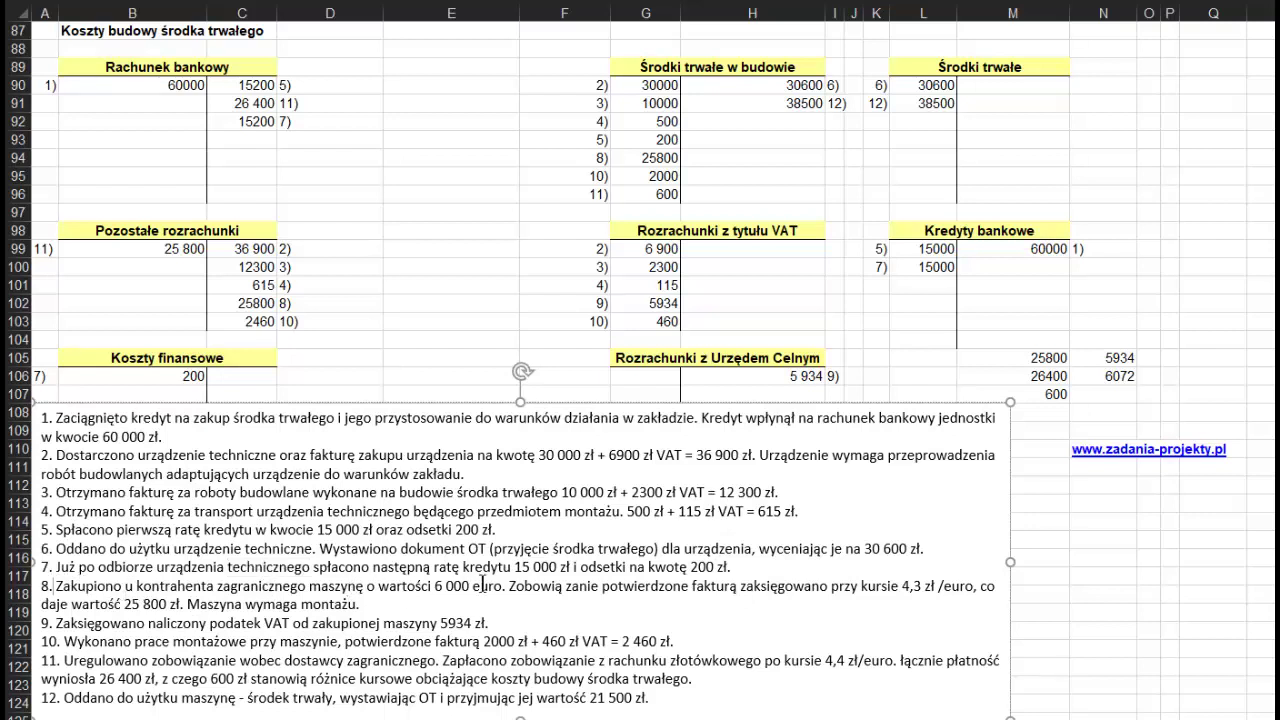
{"action": "left_click_drag", "start_coordinate": [434, 585], "coordinate": [470, 587]}
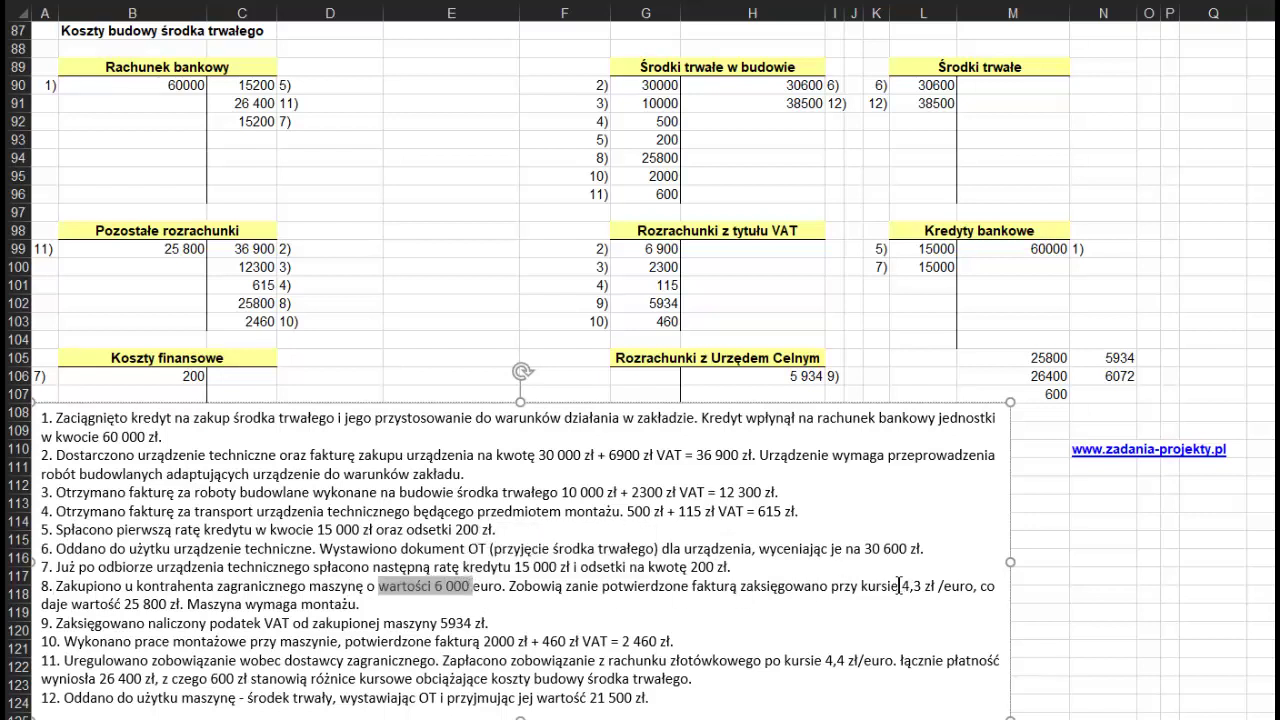
{"action": "left_click", "coordinate": [566, 597]}
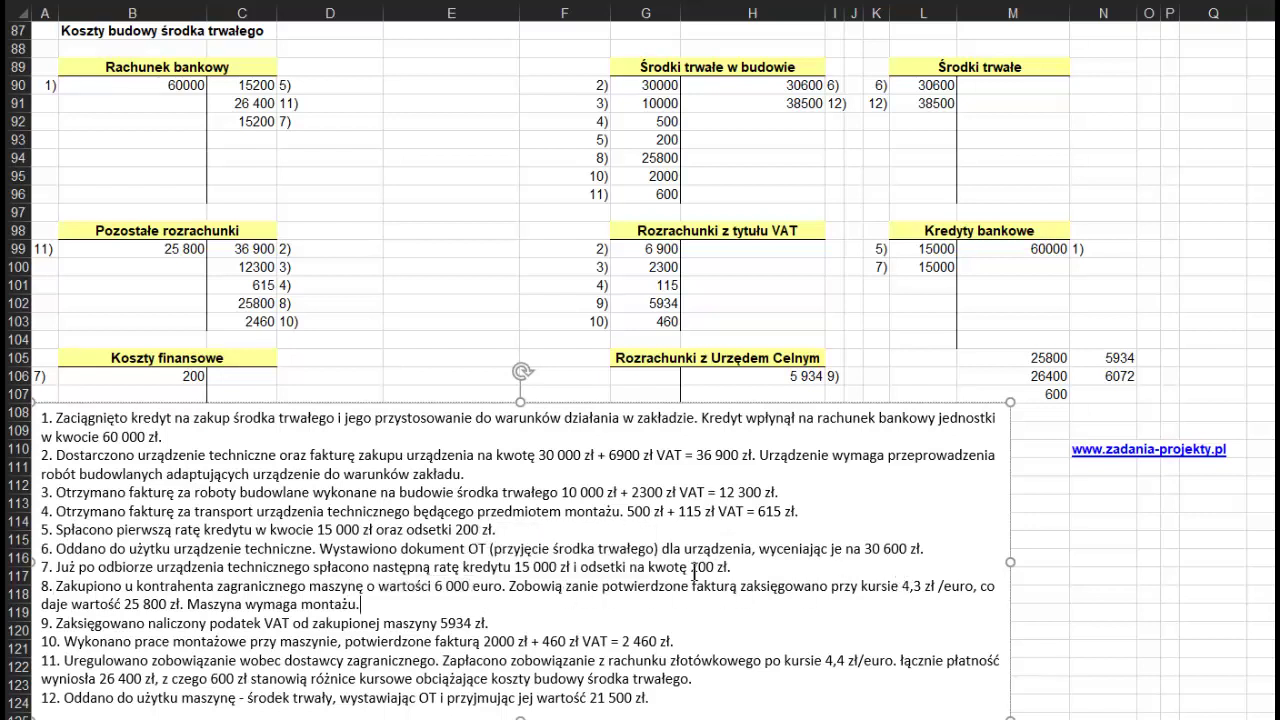
{"action": "left_click", "coordinate": [562, 587]}
{"action": "key", "text": "BackSpace"}
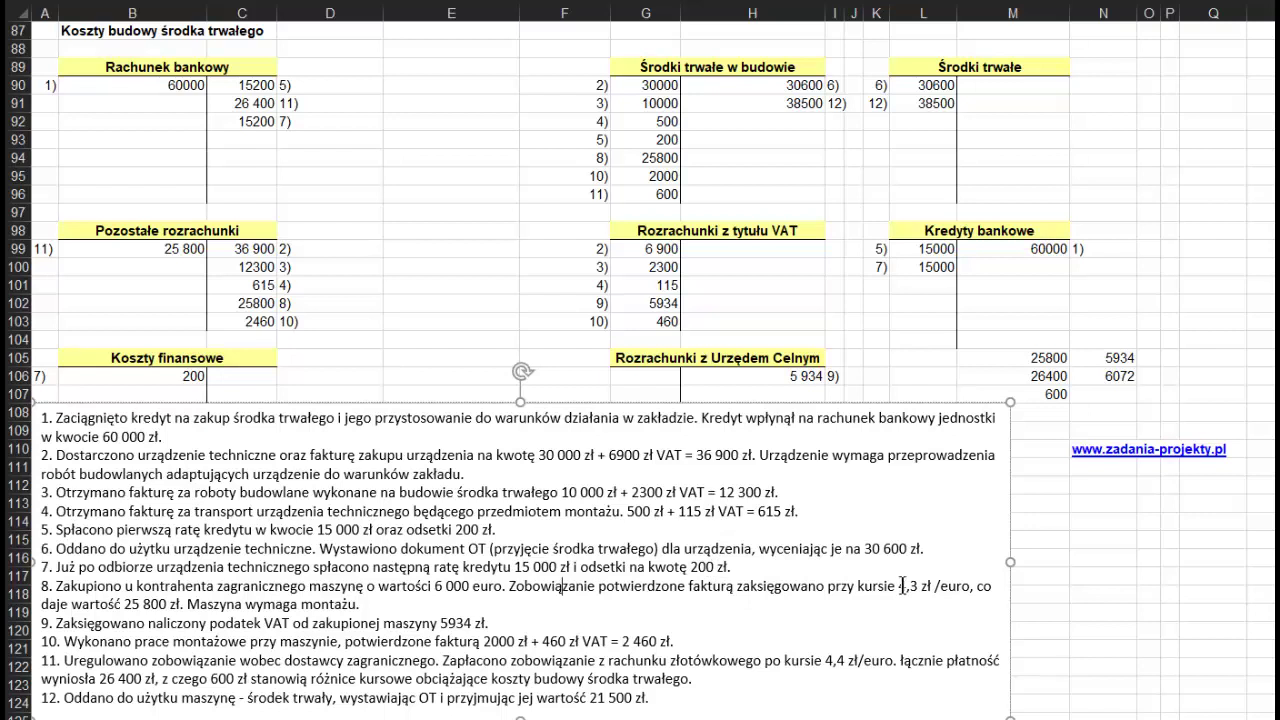
Step: Highlight the euro exchange rate and the resulting złoty value in operation 8's description
{"action": "left_click_drag", "start_coordinate": [898, 586], "coordinate": [918, 586]}
{"action": "left_click_drag", "start_coordinate": [71, 604], "coordinate": [168, 604]}
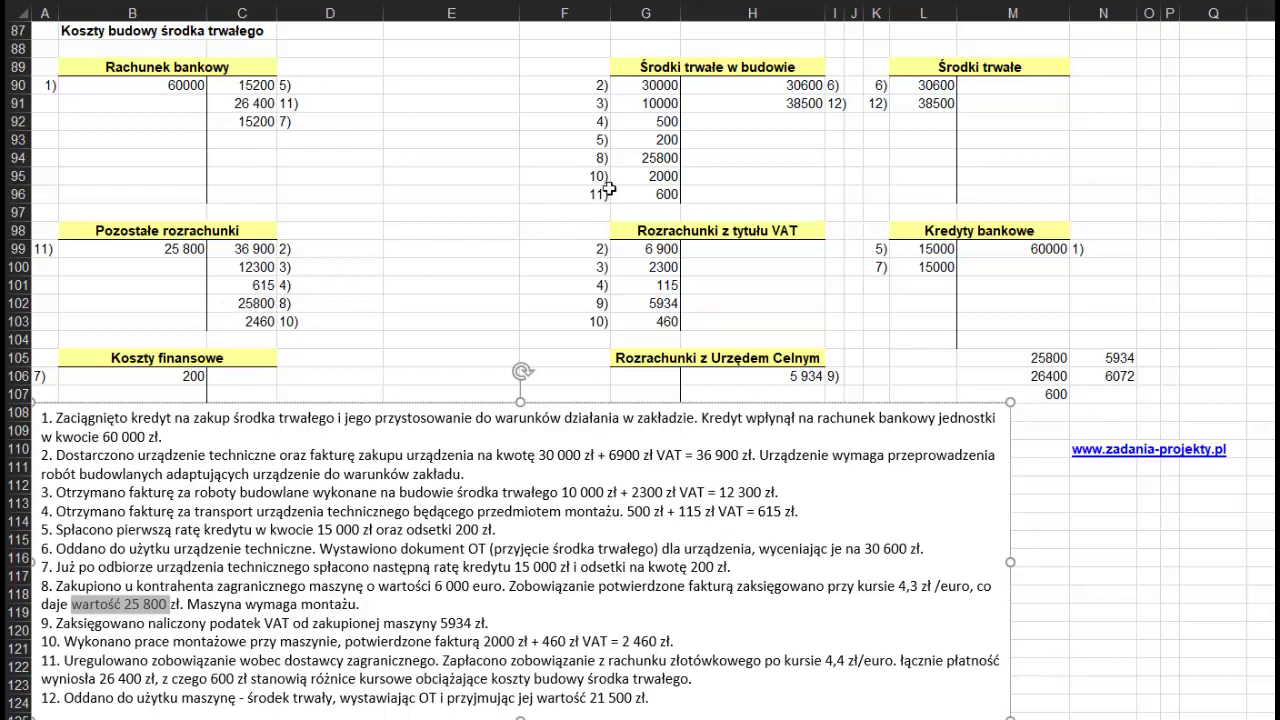
Step: Trace operation 8's debit entry in Środki trwałe w budowie and highlight the assembly requirement in its description
{"action": "left_click", "coordinate": [588, 157]}
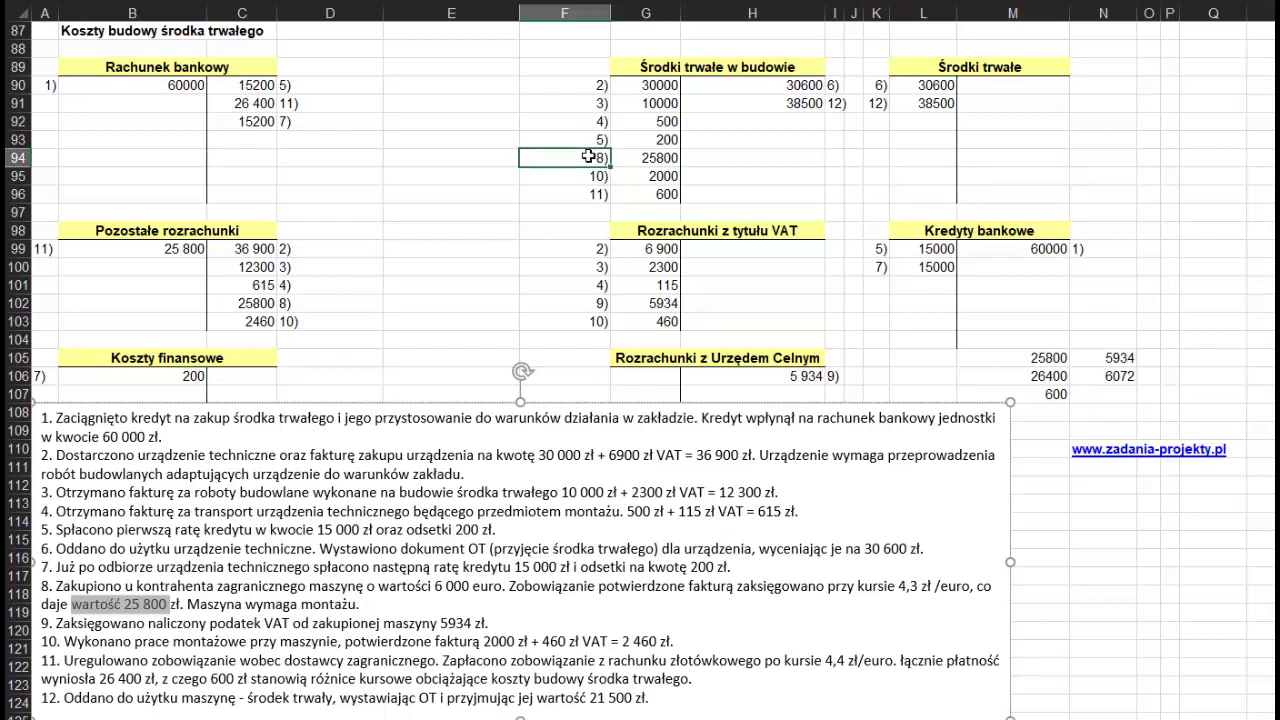
{"action": "left_click", "coordinate": [656, 67]}
{"action": "left_click", "coordinate": [626, 158]}
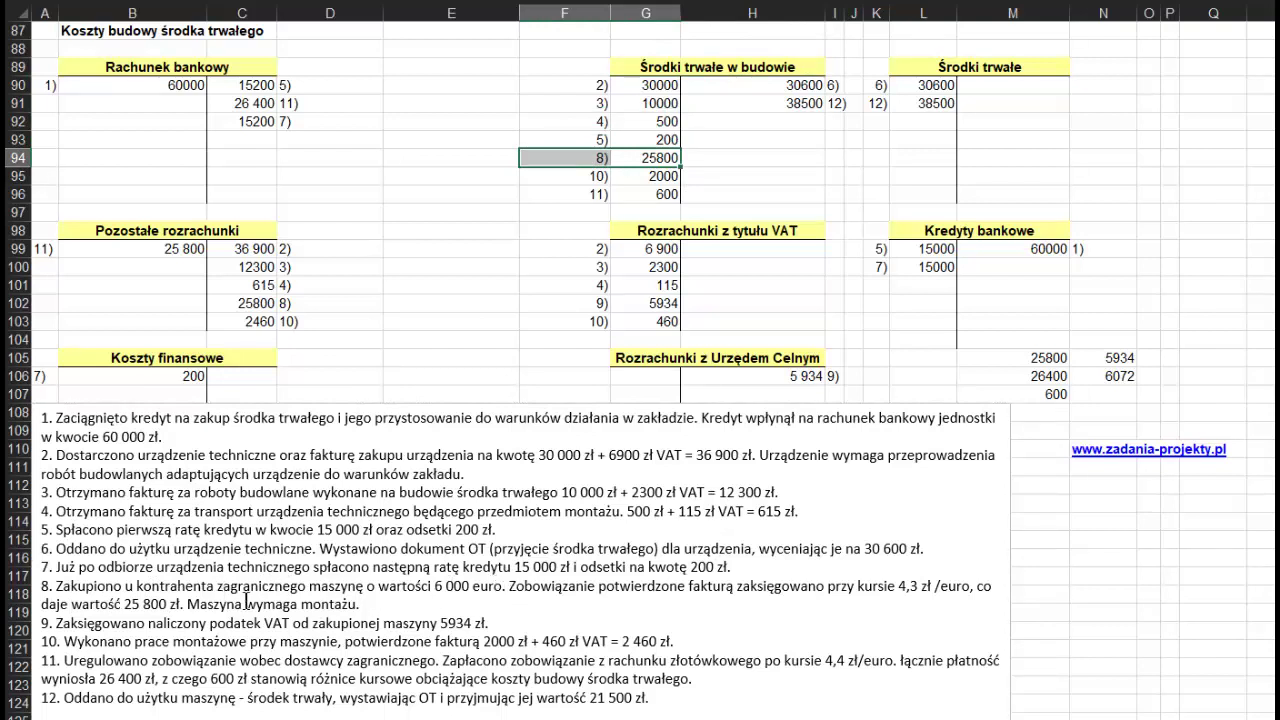
{"action": "left_click_drag", "start_coordinate": [245, 604], "coordinate": [363, 604]}
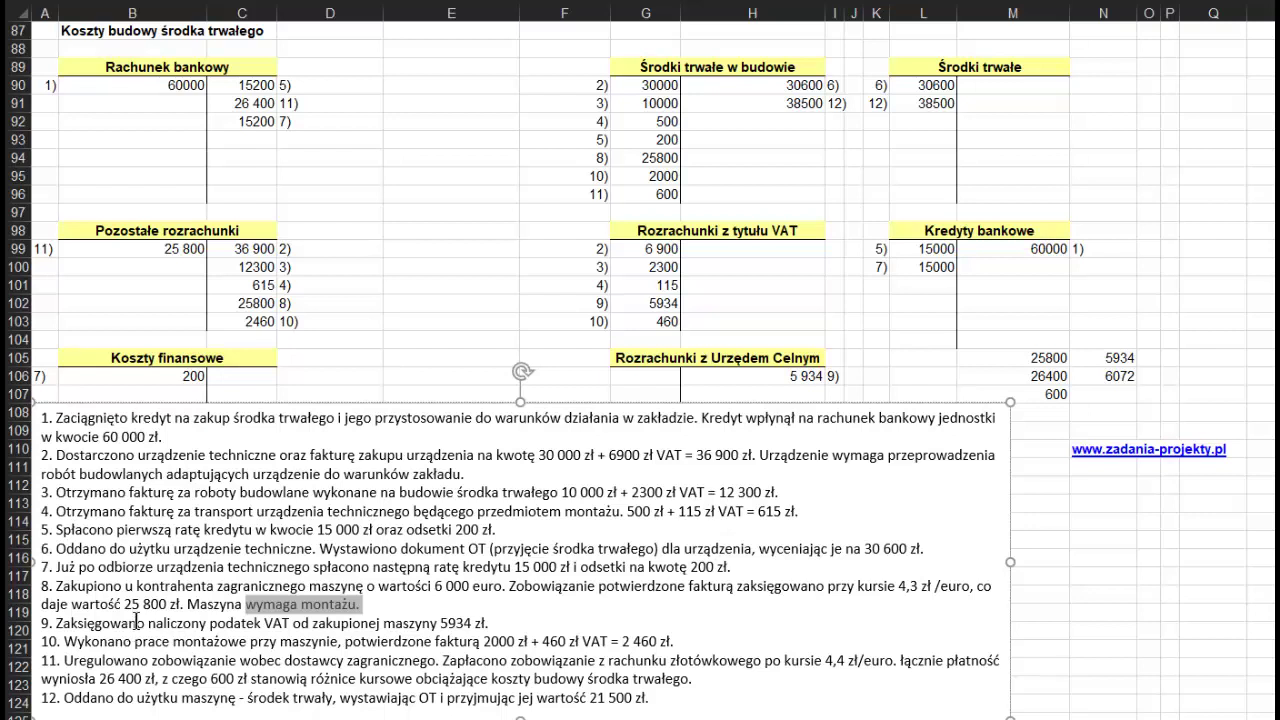
Step: Highlight operation 9's description and the machine's złoty value in operation 8, and inspect the value and VAT formulas in M105 and N105
{"action": "left_click_drag", "start_coordinate": [138, 622], "coordinate": [486, 628]}
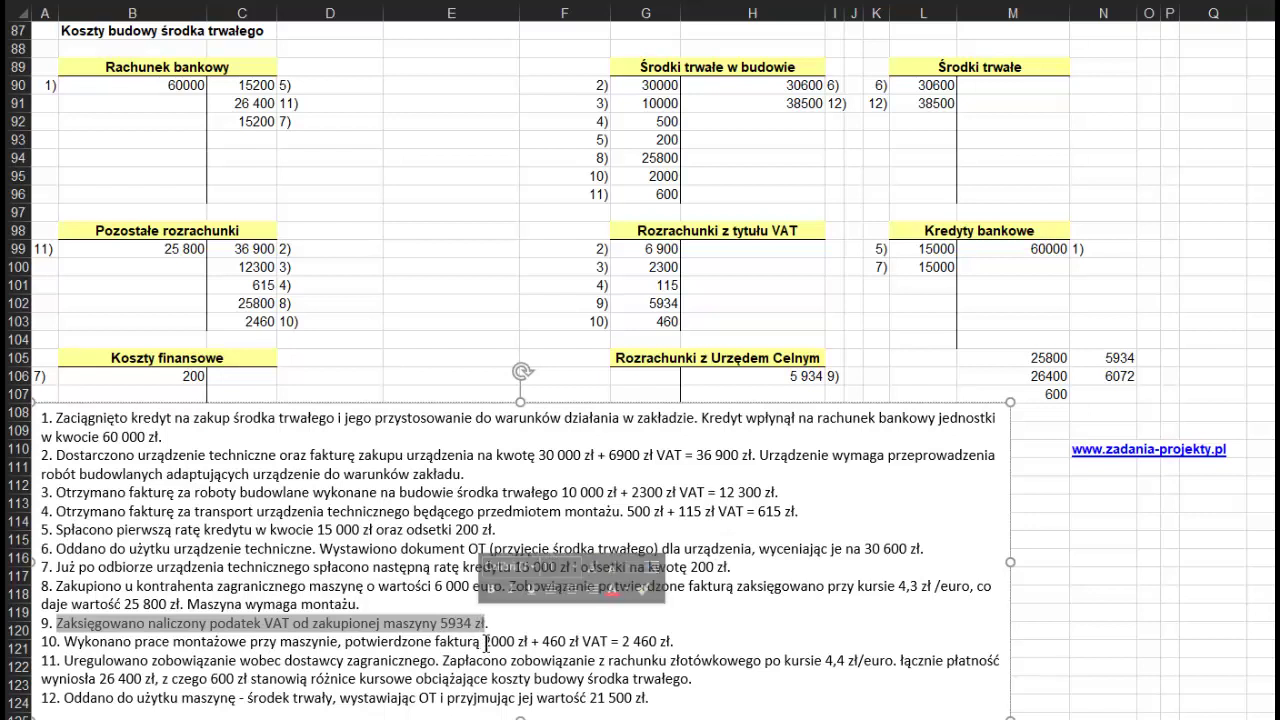
{"action": "left_click", "coordinate": [124, 603]}
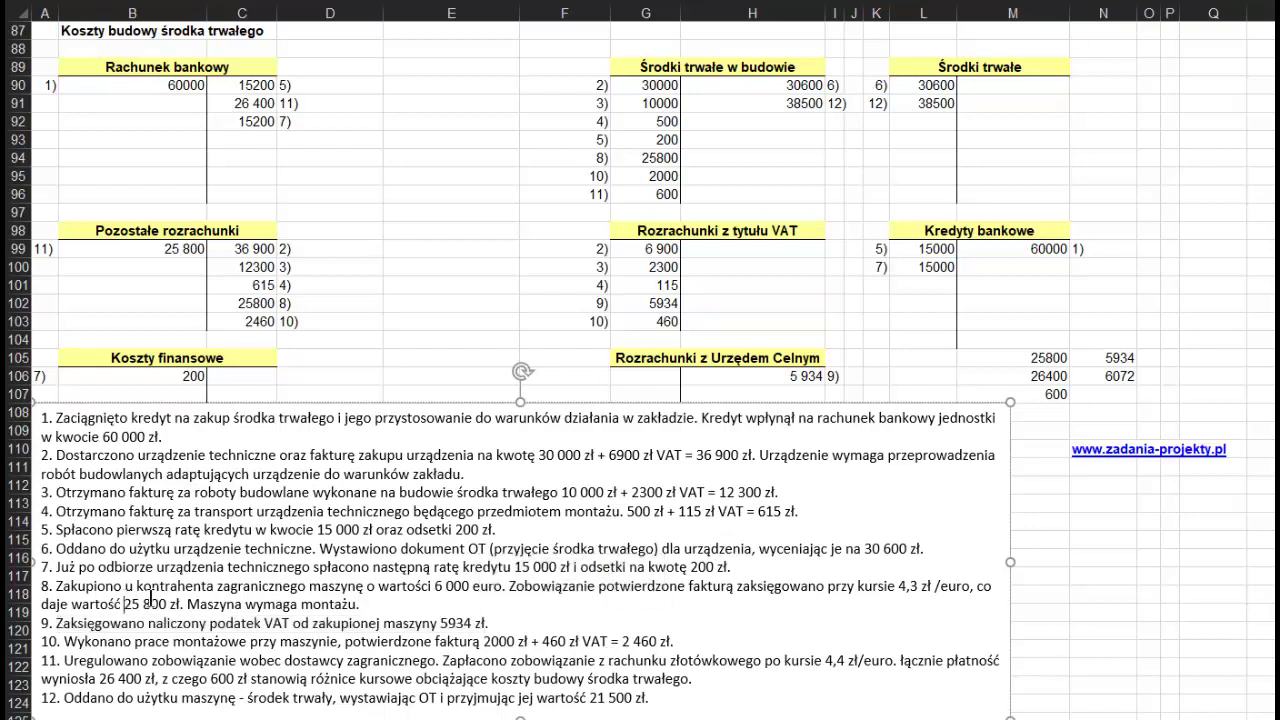
{"action": "left_click_drag", "start_coordinate": [124, 603], "coordinate": [168, 603]}
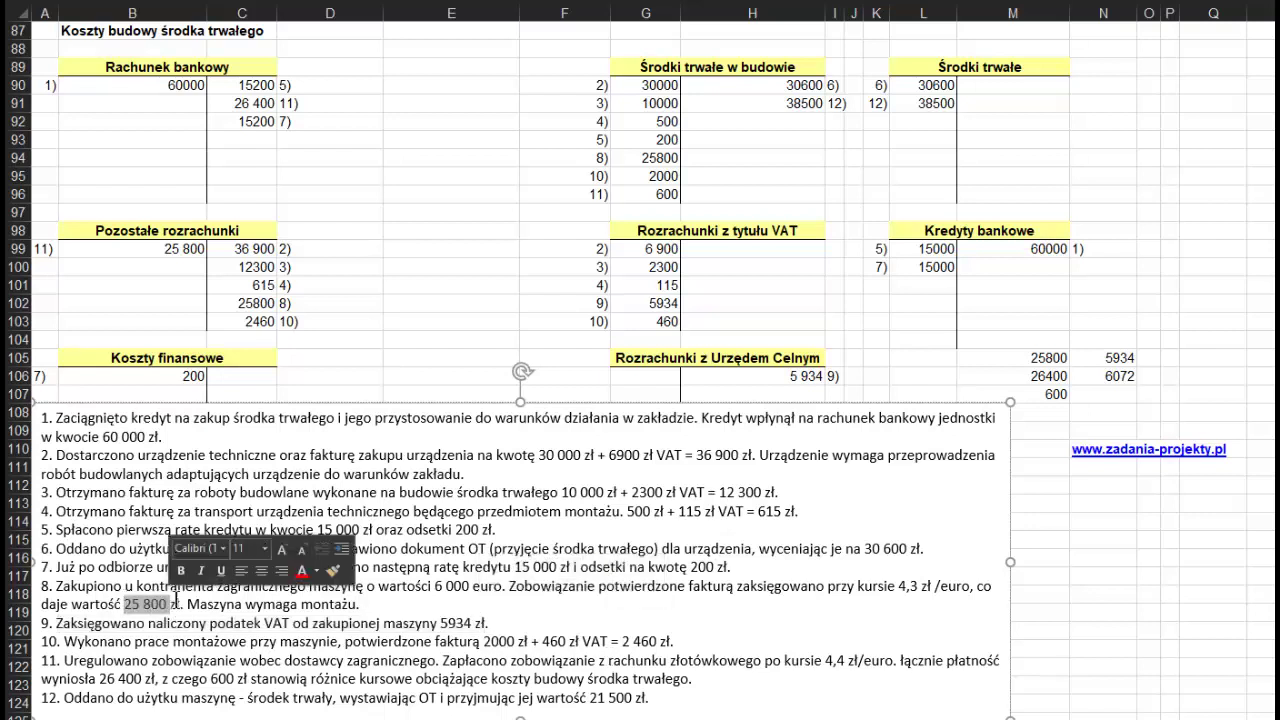
{"action": "left_click", "coordinate": [1040, 360]}
{"action": "double_click", "coordinate": [1040, 360]}
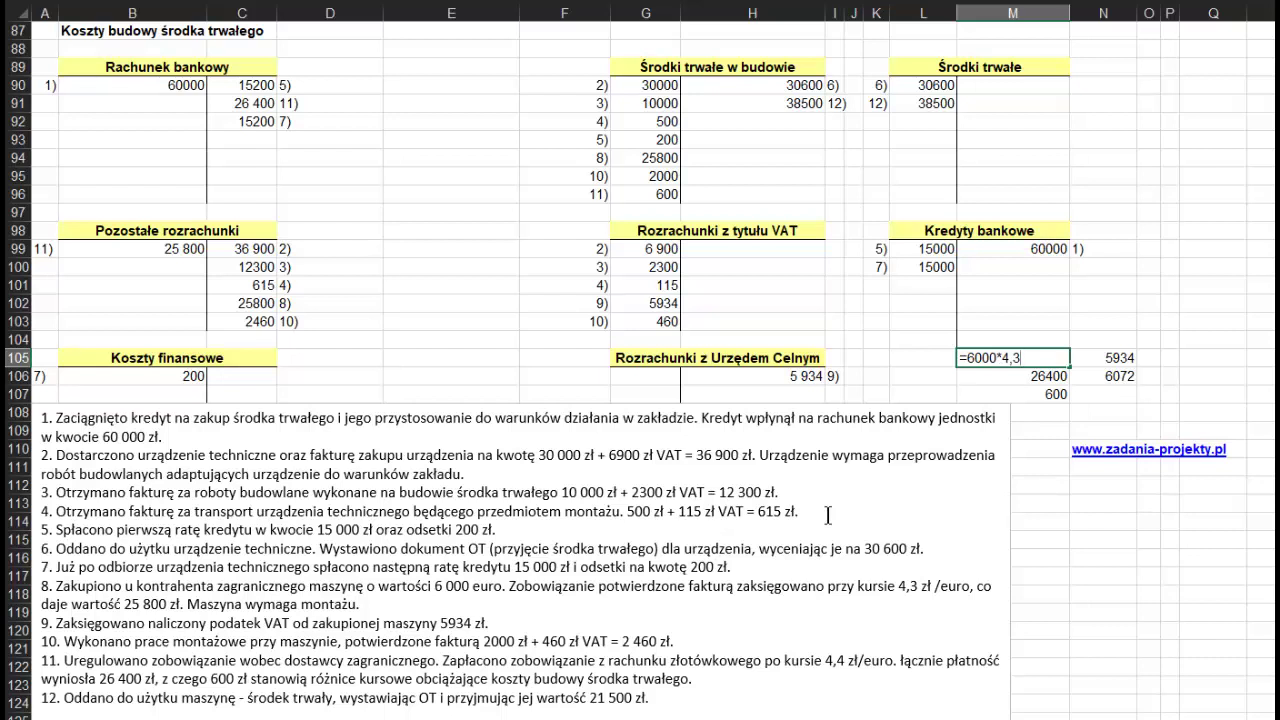
{"action": "key", "text": "ctrl+Return"}
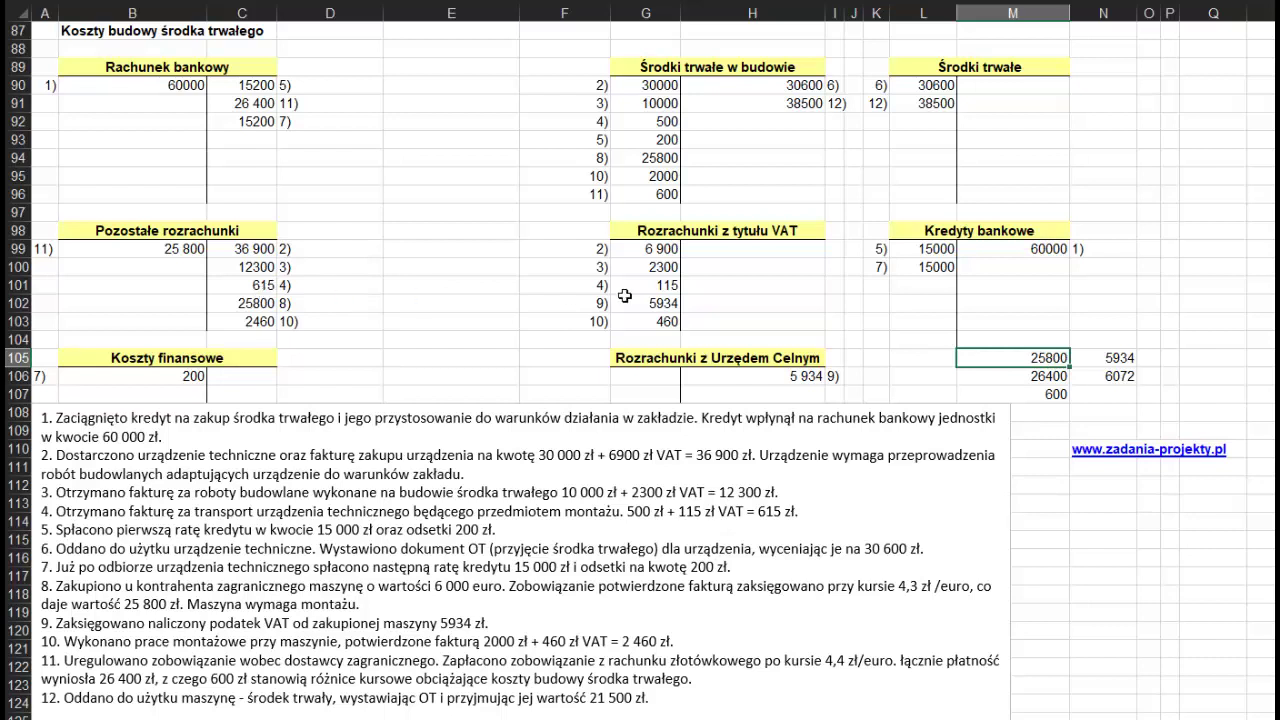
{"action": "double_click", "coordinate": [1110, 358]}
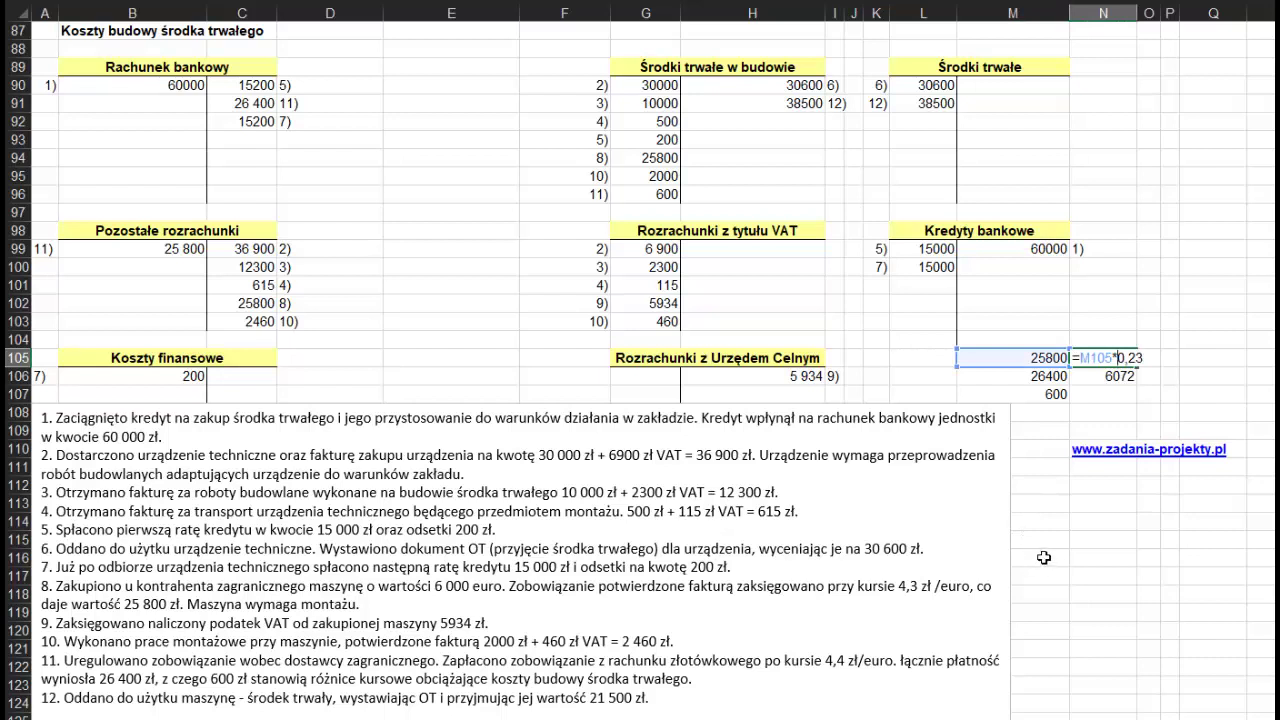
{"action": "key", "text": "Escape"}
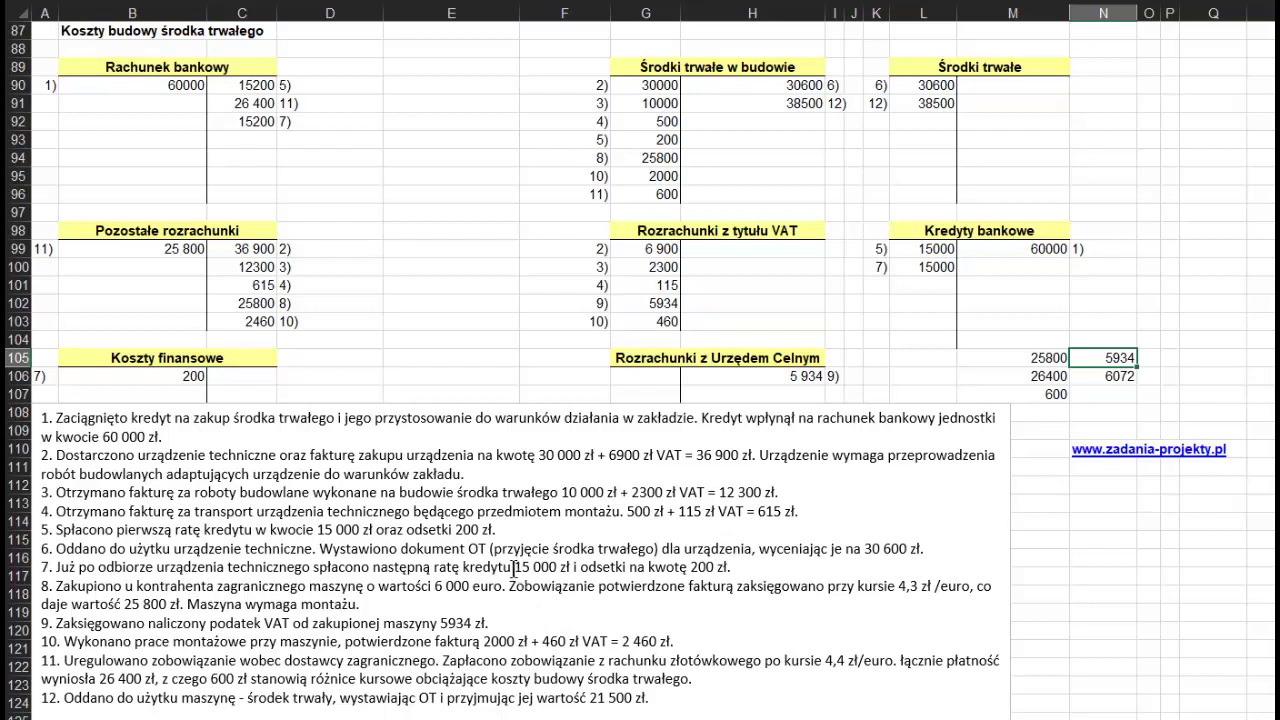
Step: Trace operation 9 through its entries in Rozrachunki z tytułu VAT and Rozrachunki z Urzędem Celnym
{"action": "left_click", "coordinate": [644, 235]}
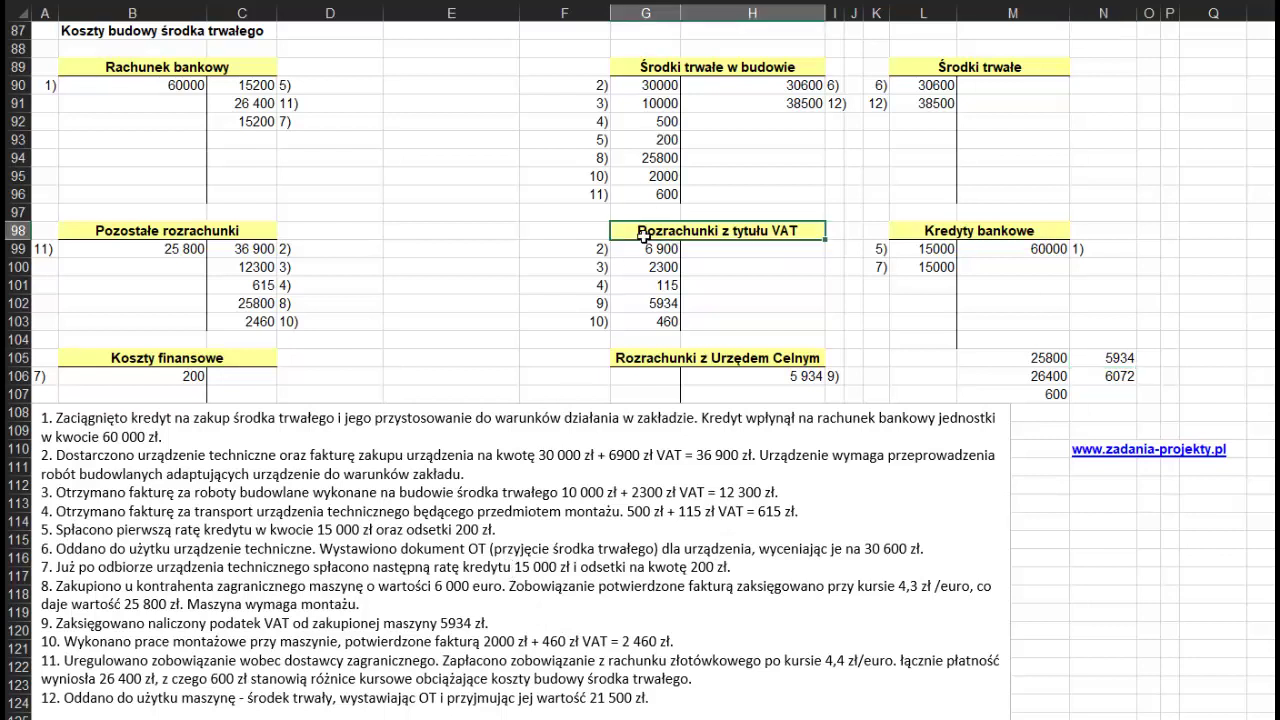
{"action": "left_click", "coordinate": [595, 302]}
{"action": "left_click_drag", "start_coordinate": [595, 302], "coordinate": [623, 313]}
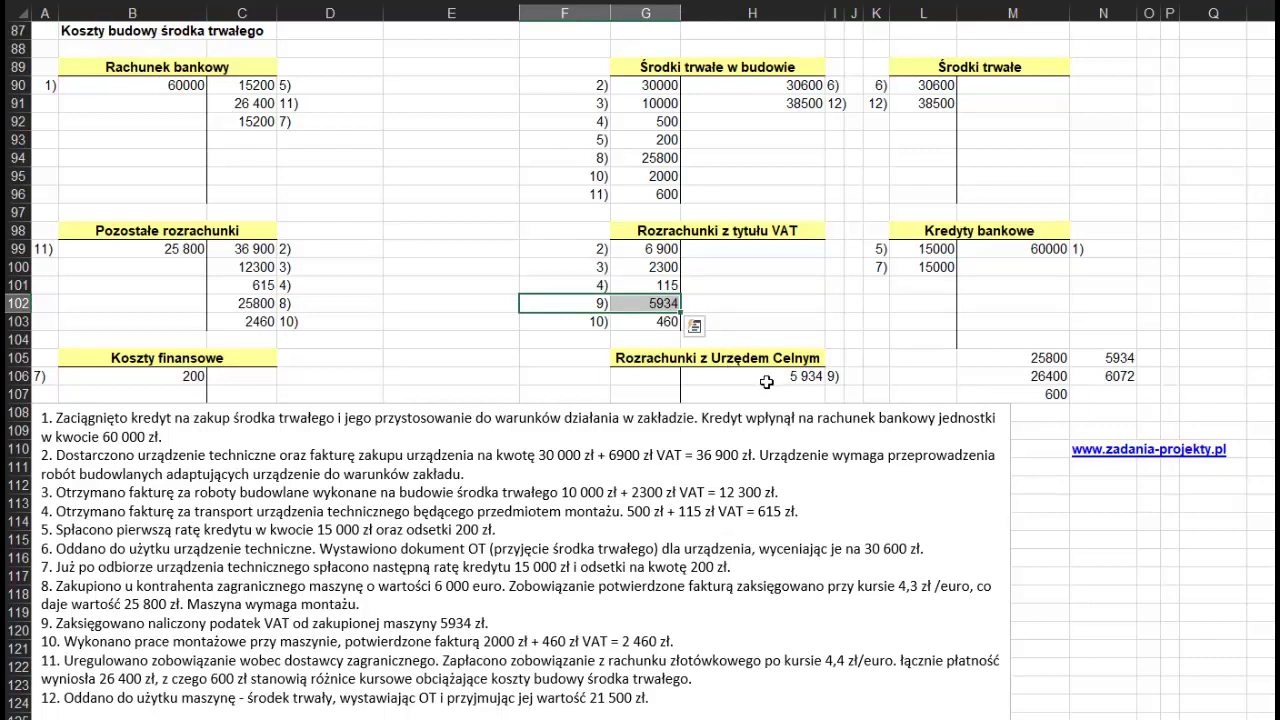
{"action": "left_click_drag", "start_coordinate": [768, 377], "coordinate": [836, 376]}
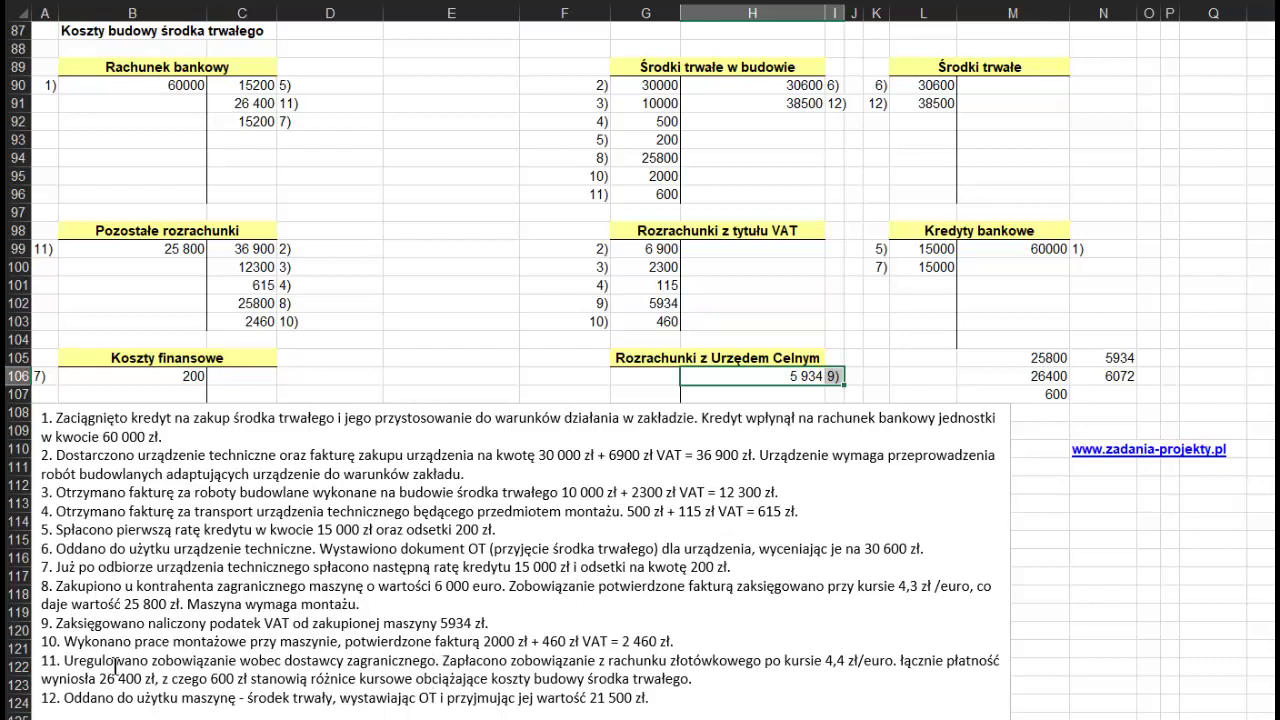
Step: Trace operation 10 from its description to Pozostałe rozrachunki and Środki trwałe w budowie, inspecting the gross amount's formula and highlighting "prace montażowe"
{"action": "left_click_drag", "start_coordinate": [40, 641], "coordinate": [688, 641]}
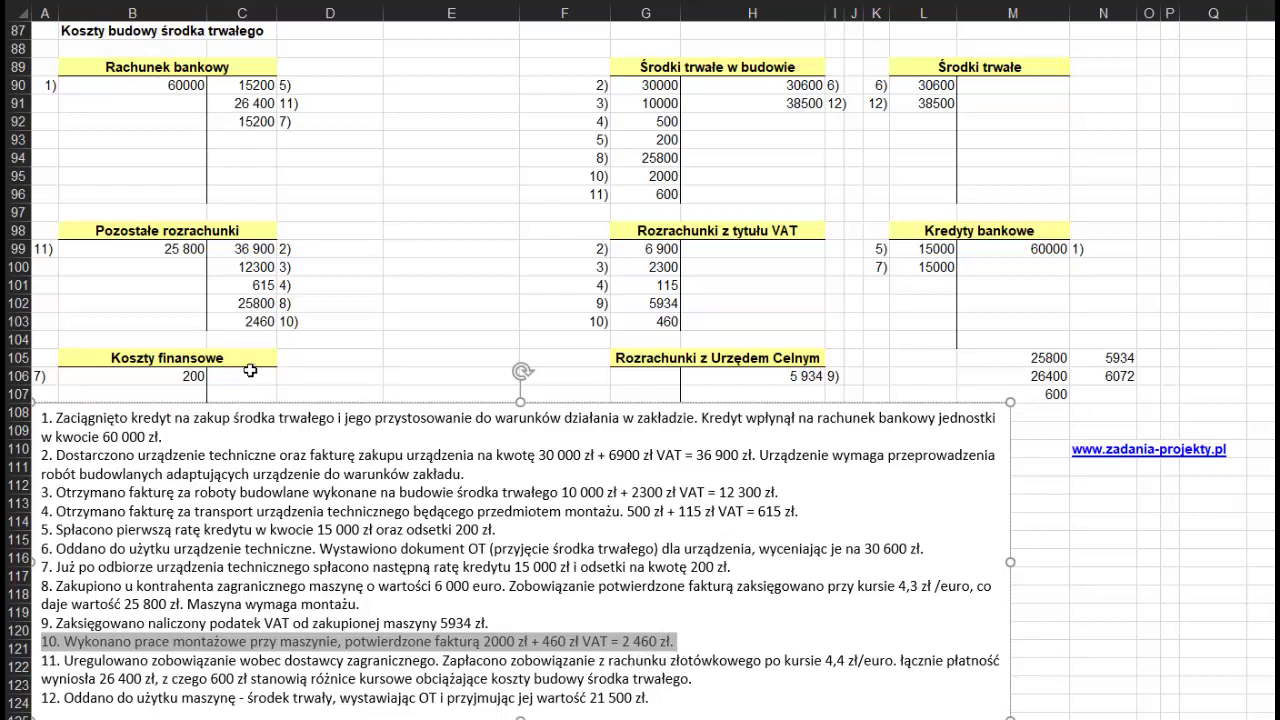
{"action": "left_click", "coordinate": [243, 320]}
{"action": "double_click", "coordinate": [243, 321]}
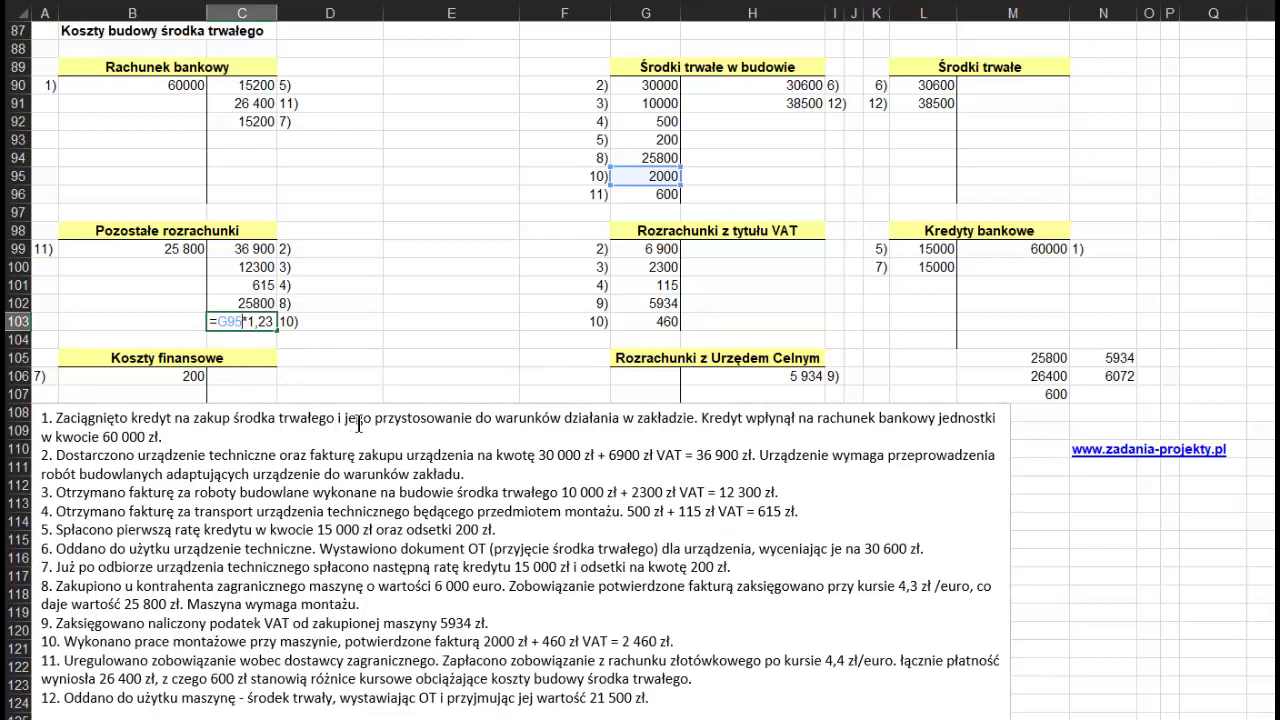
{"action": "key", "text": "Escape"}
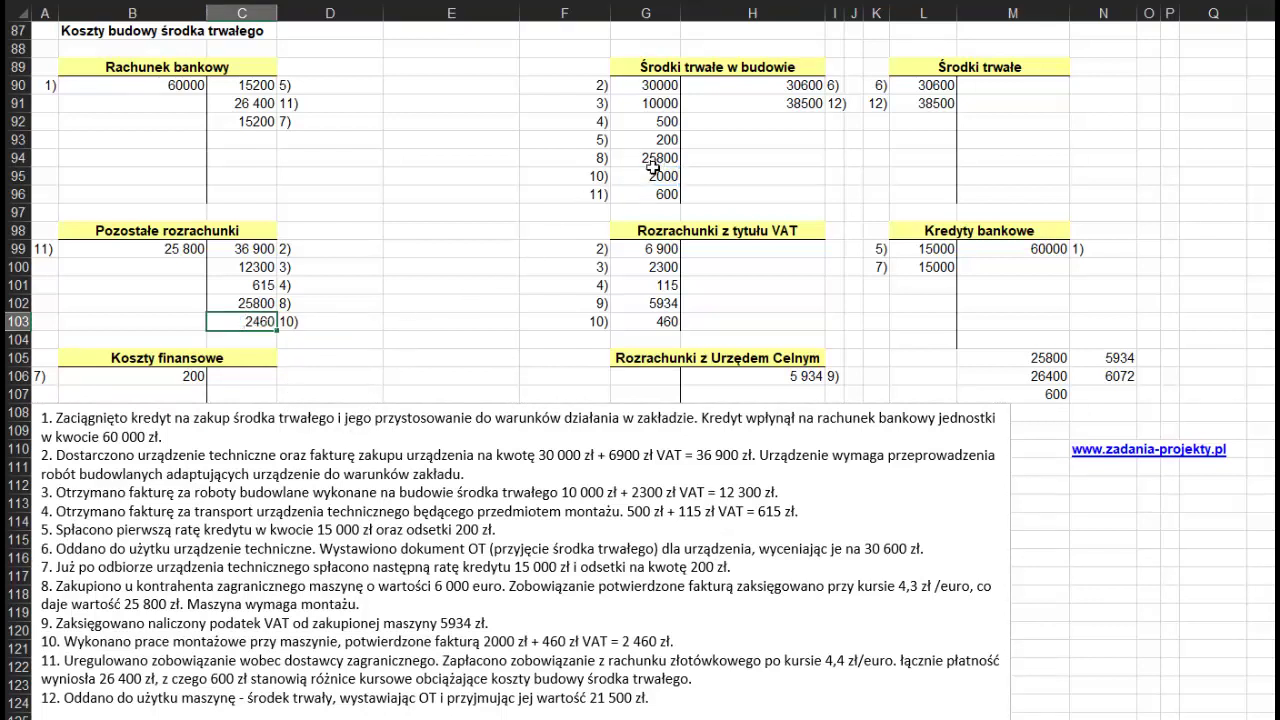
{"action": "left_click", "coordinate": [645, 174]}
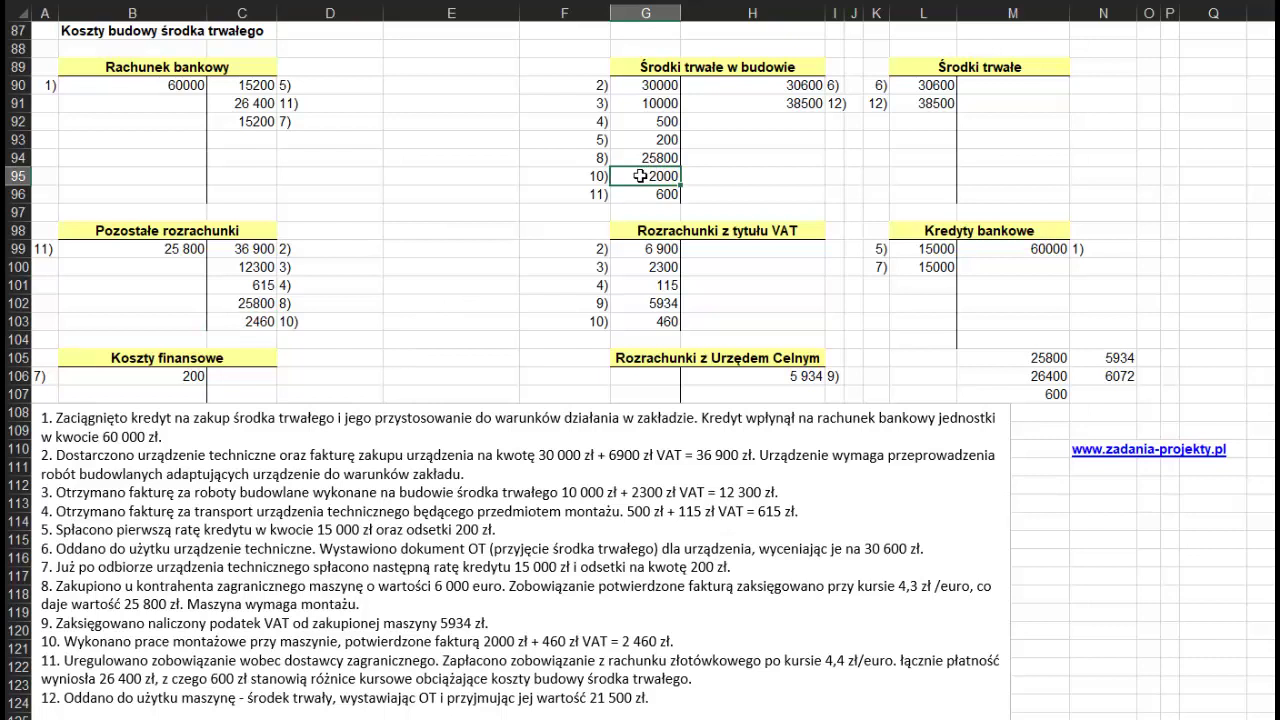
{"action": "left_click", "coordinate": [660, 64]}
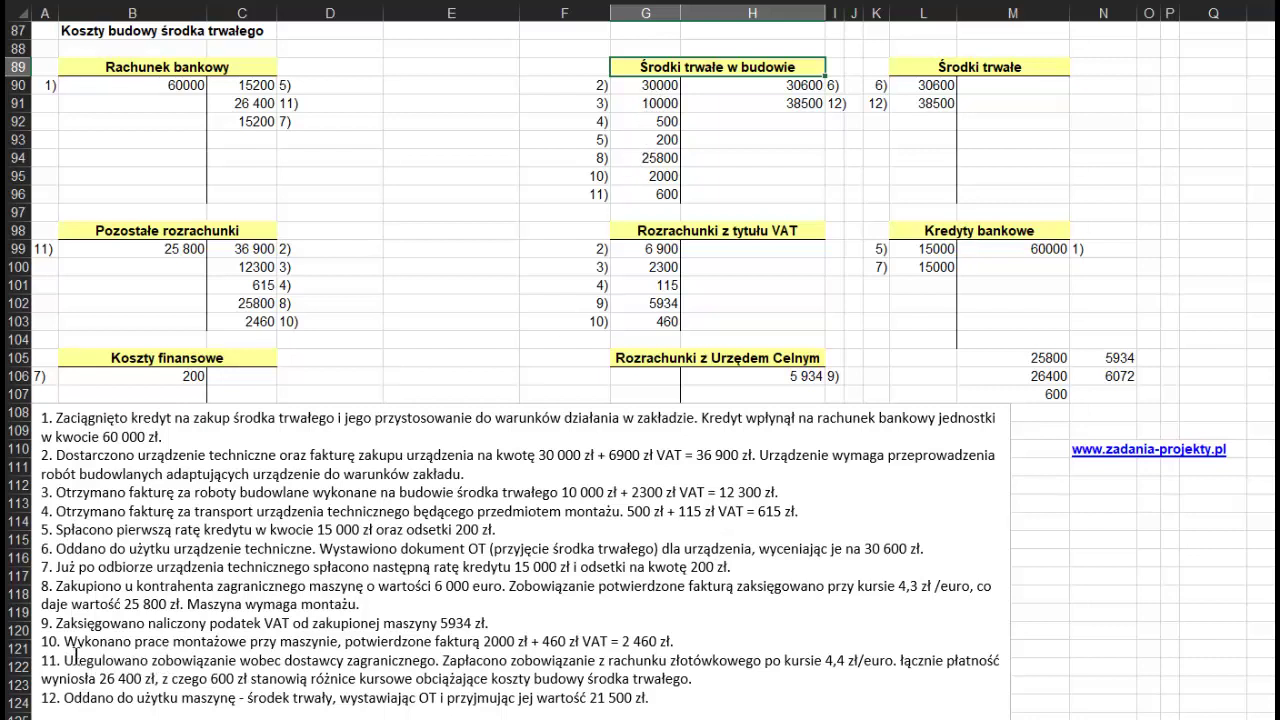
{"action": "left_click_drag", "start_coordinate": [133, 641], "coordinate": [250, 641]}
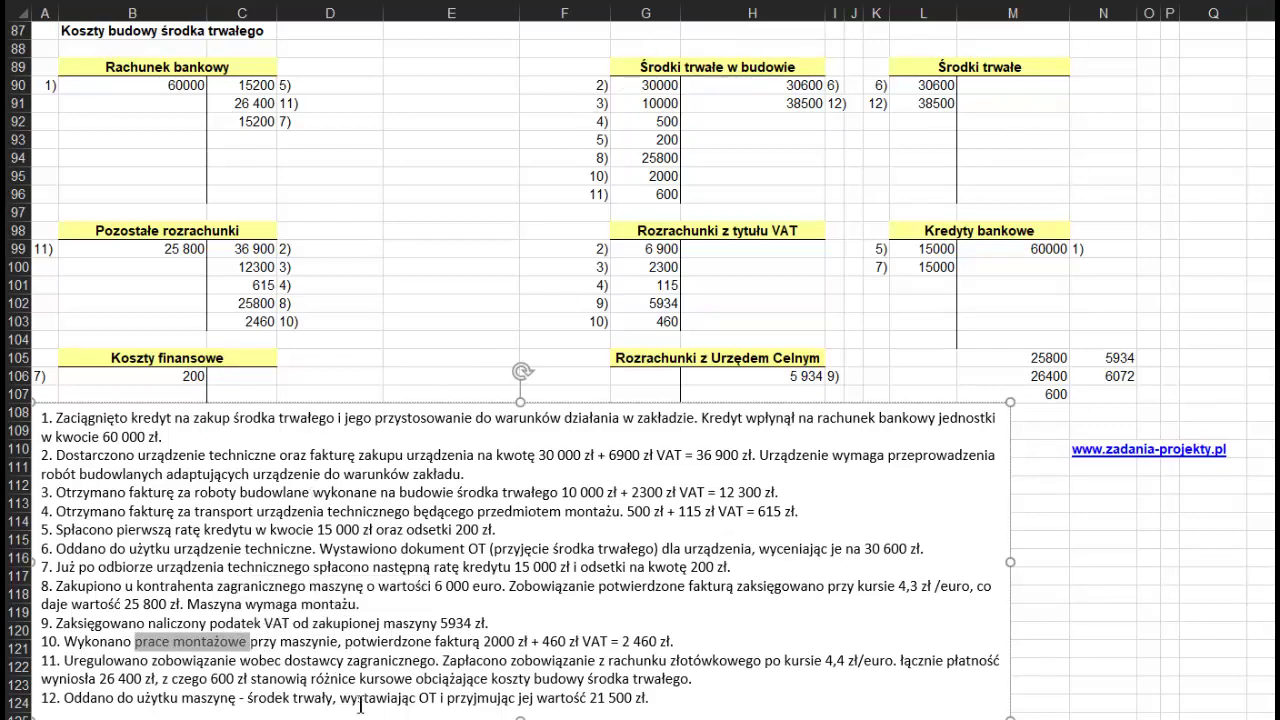
Step: Inspect the formula behind operation 10's VAT entry in Rozrachunki z tytułu VAT
{"action": "double_click", "coordinate": [626, 320]}
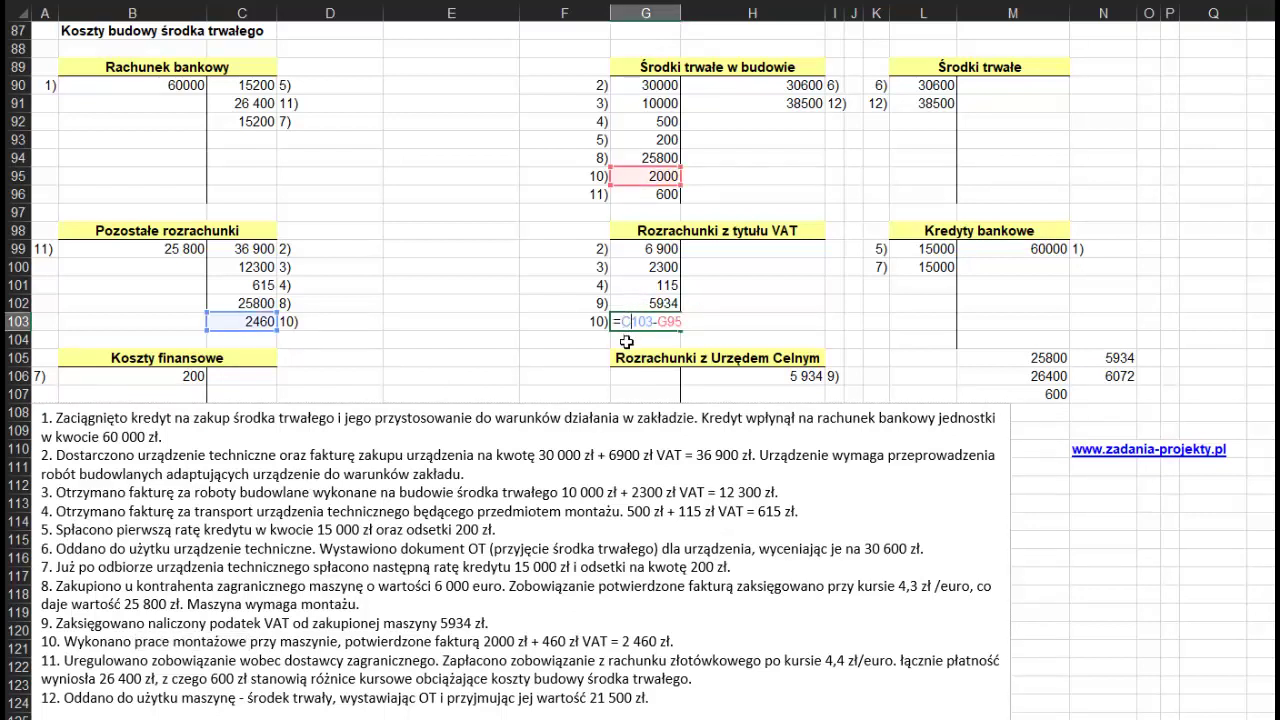
{"action": "key", "text": "Escape"}
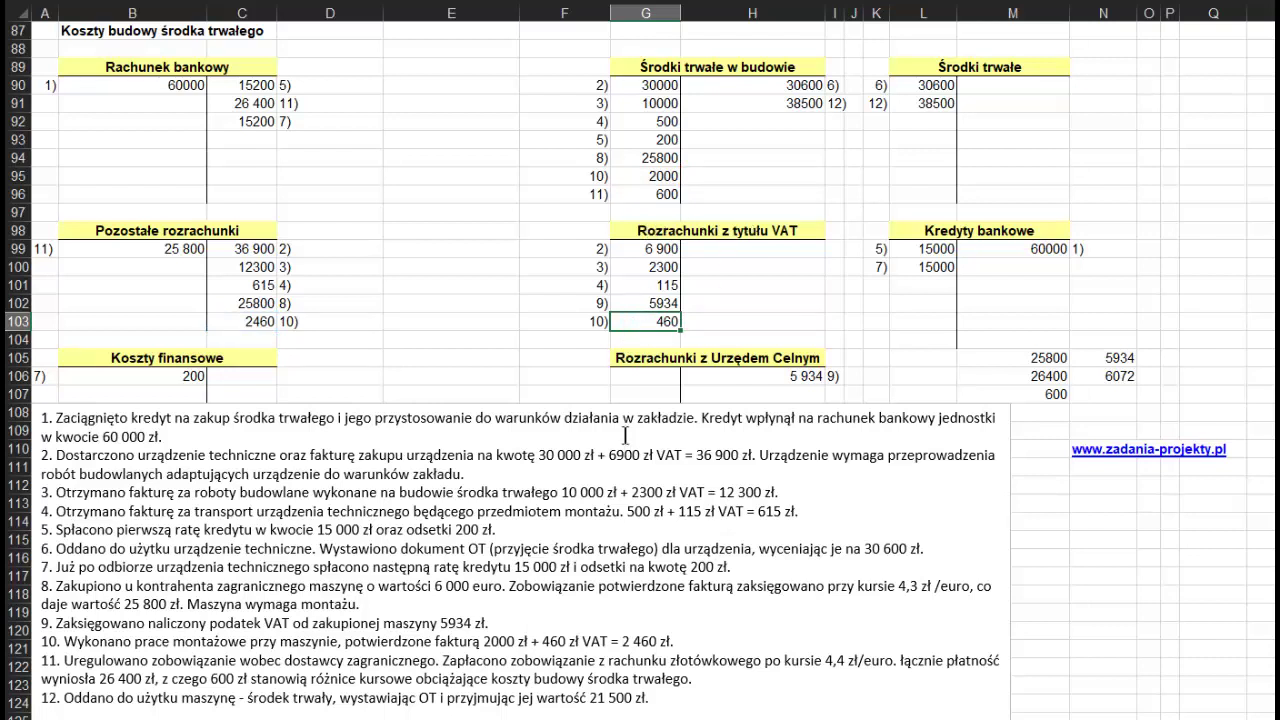
{"action": "double_click", "coordinate": [658, 321]}
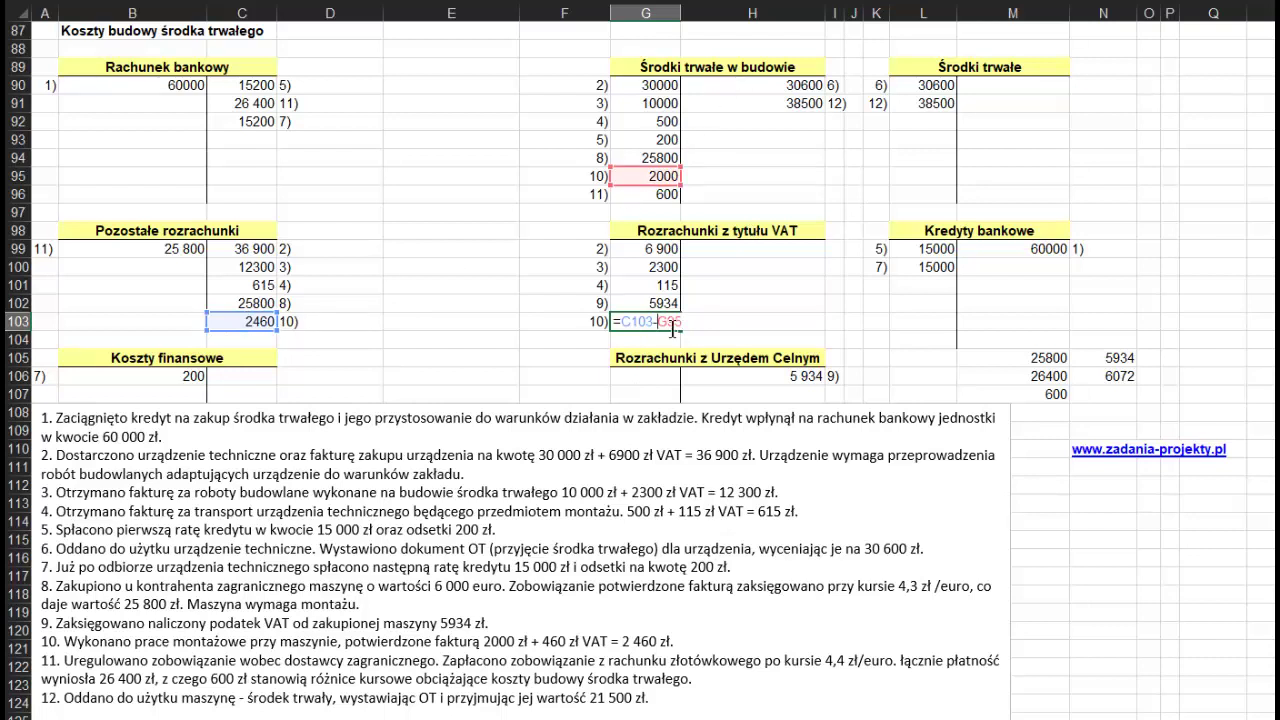
{"action": "key", "text": "ctrl+Return"}
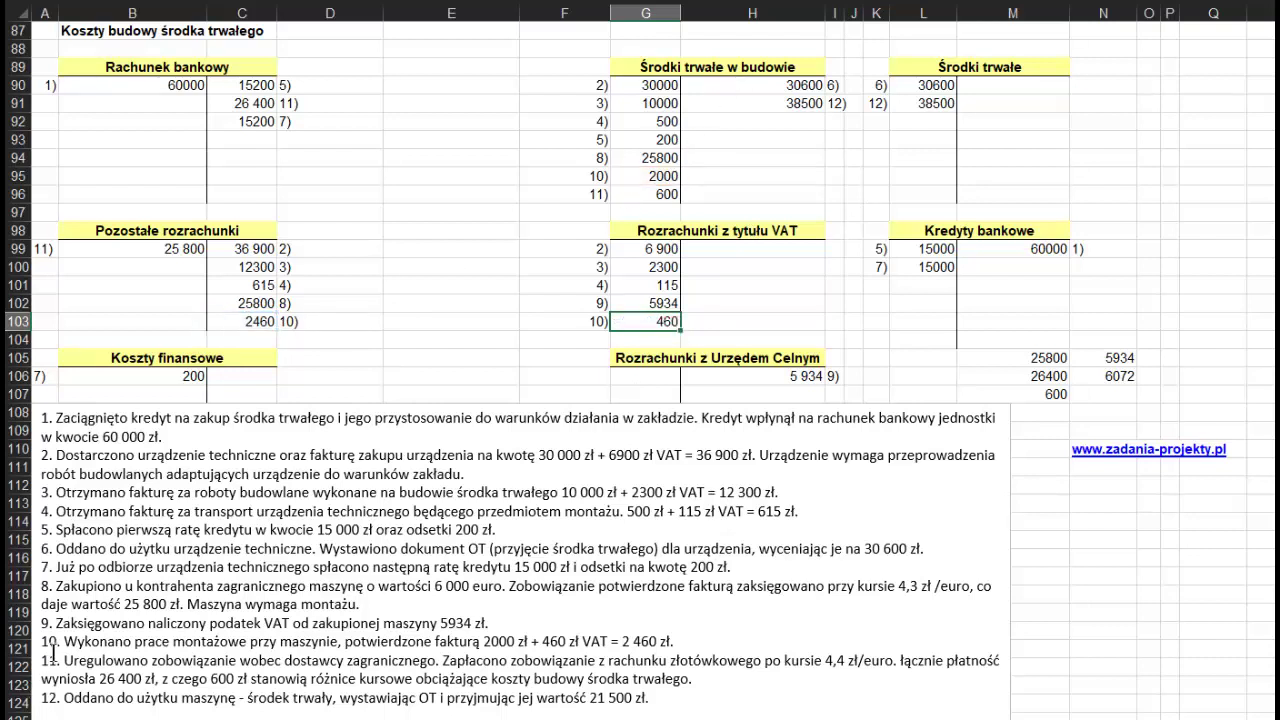
Step: Highlight operation 11's supplier settlement, compare its euro rate with operation 8's, and highlight the total payment in złoty
{"action": "left_click_drag", "start_coordinate": [64, 660], "coordinate": [437, 663]}
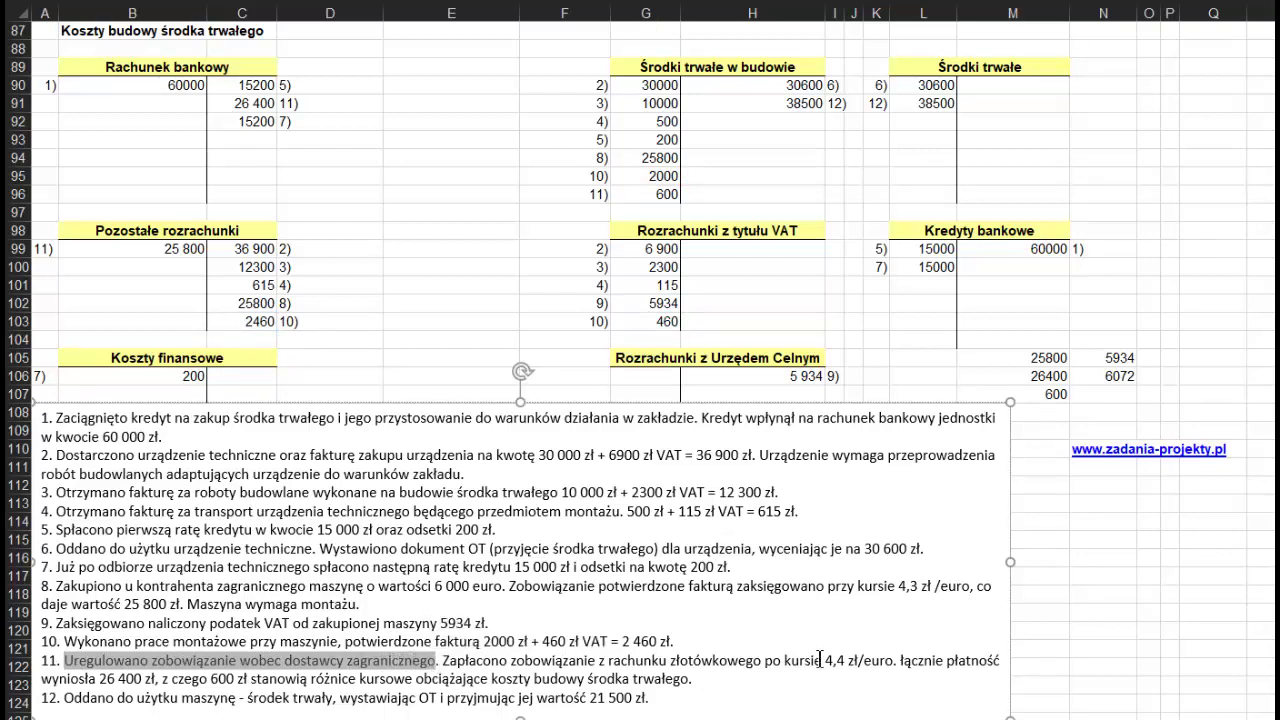
{"action": "left_click_drag", "start_coordinate": [827, 660], "coordinate": [845, 658]}
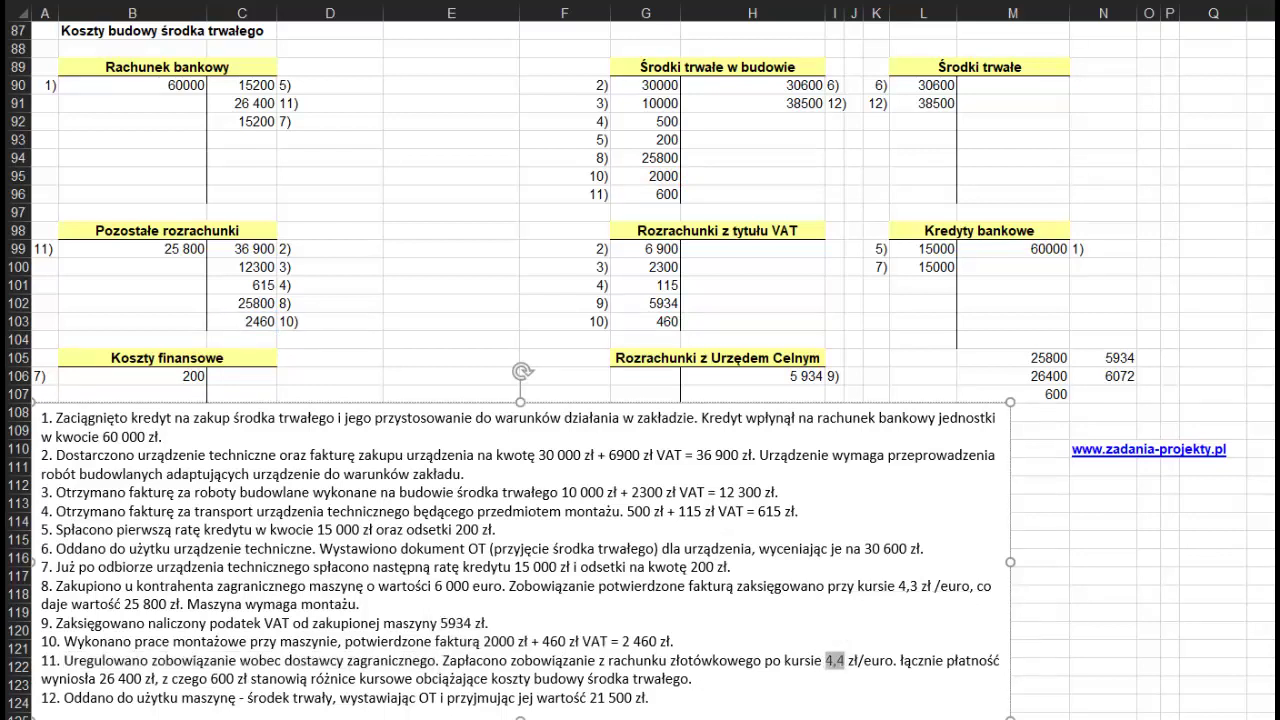
{"action": "left_click_drag", "start_coordinate": [899, 586], "coordinate": [918, 586]}
{"action": "left_click_drag", "start_coordinate": [822, 660], "coordinate": [845, 658]}
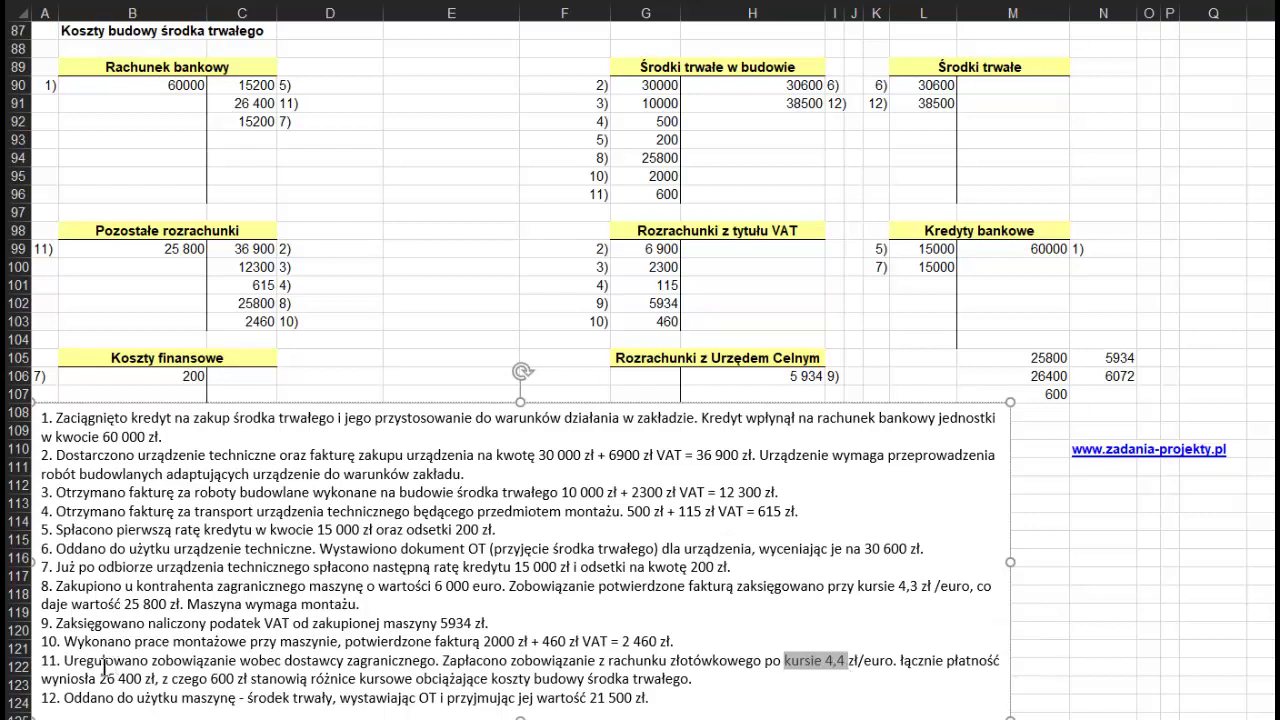
{"action": "left_click_drag", "start_coordinate": [100, 679], "coordinate": [159, 679]}
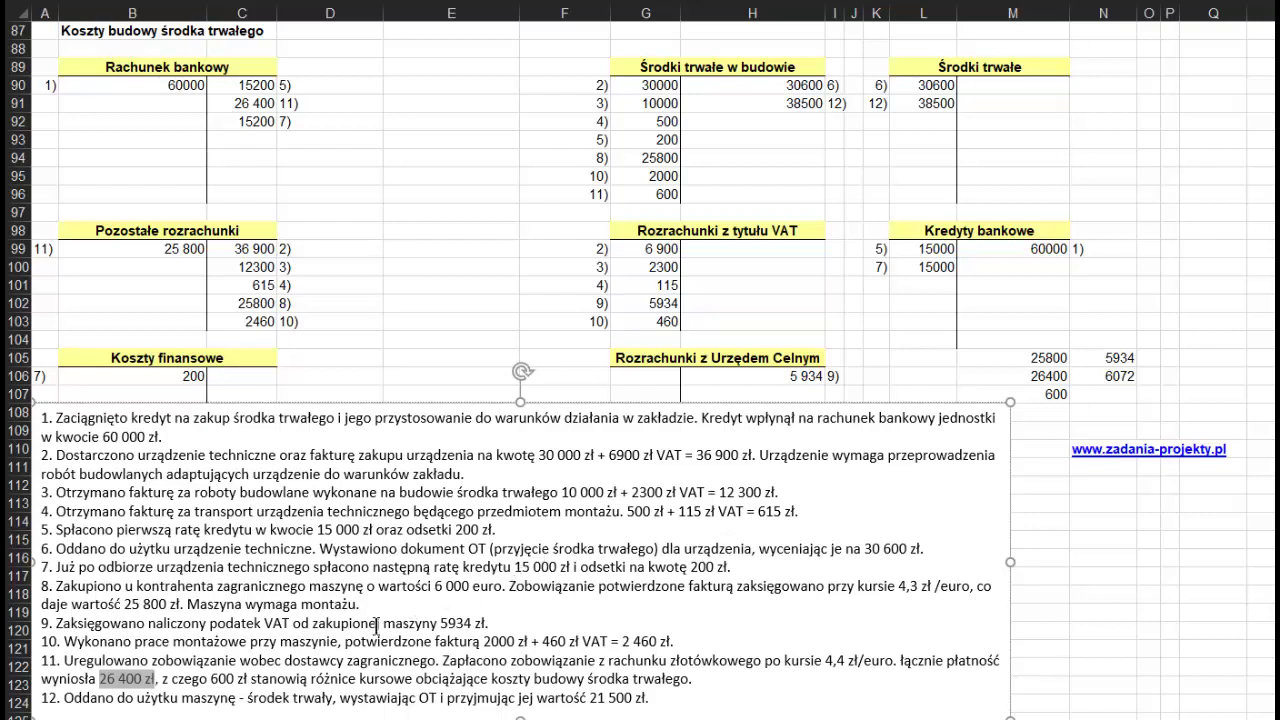
Step: Go over the exchange difference formula =M106-M105 in M107 and highlight operation 11's wording on charging it to the fixed asset's construction costs
{"action": "left_click", "coordinate": [1045, 357]}
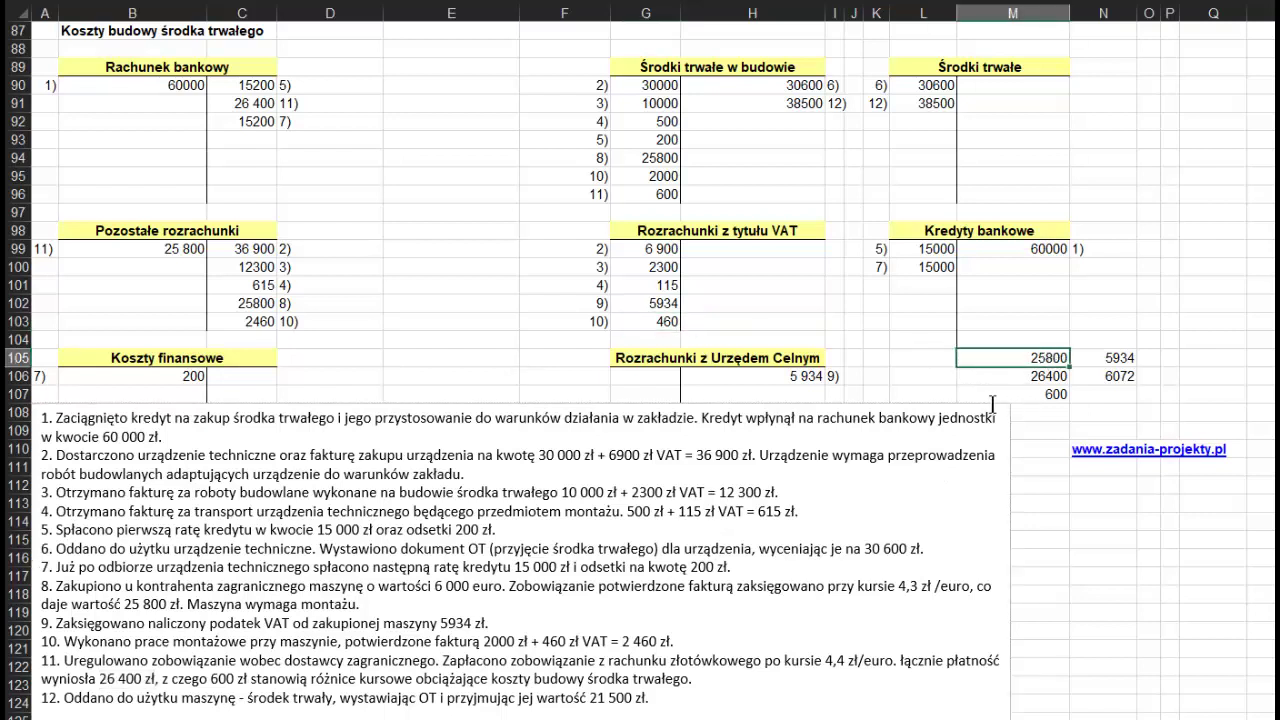
{"action": "left_click", "coordinate": [1044, 375]}
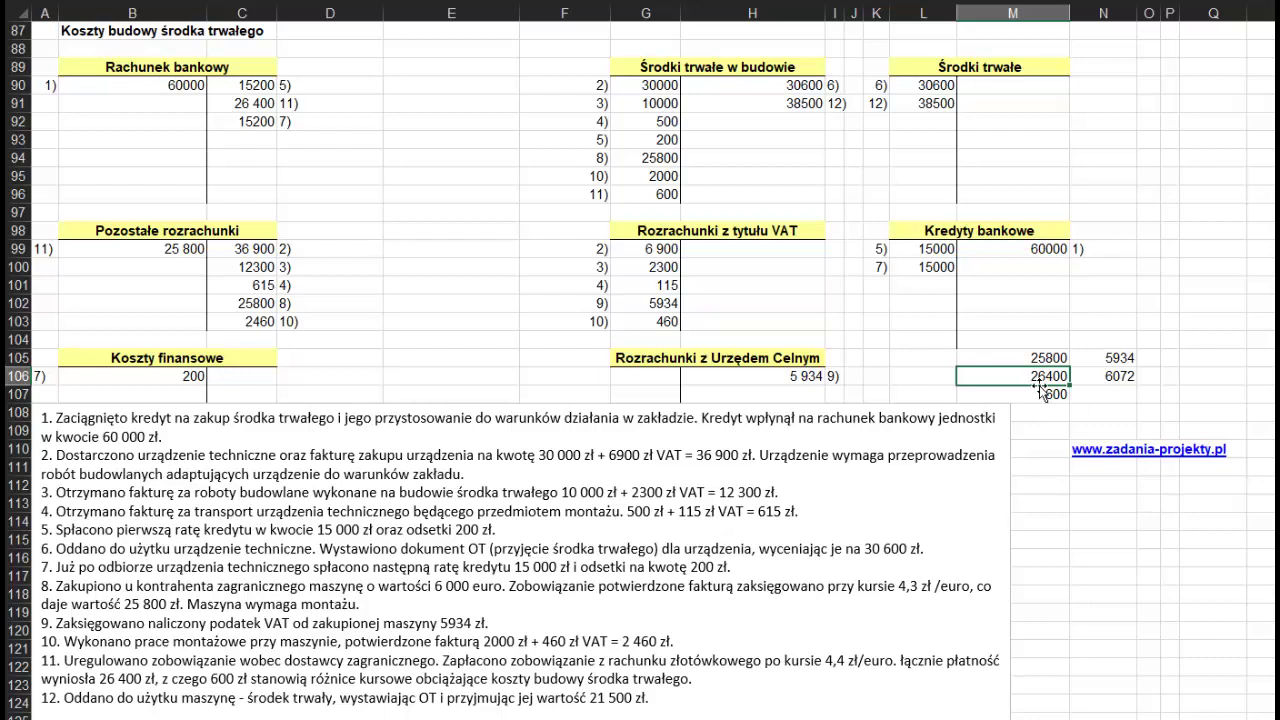
{"action": "left_click", "coordinate": [1054, 393]}
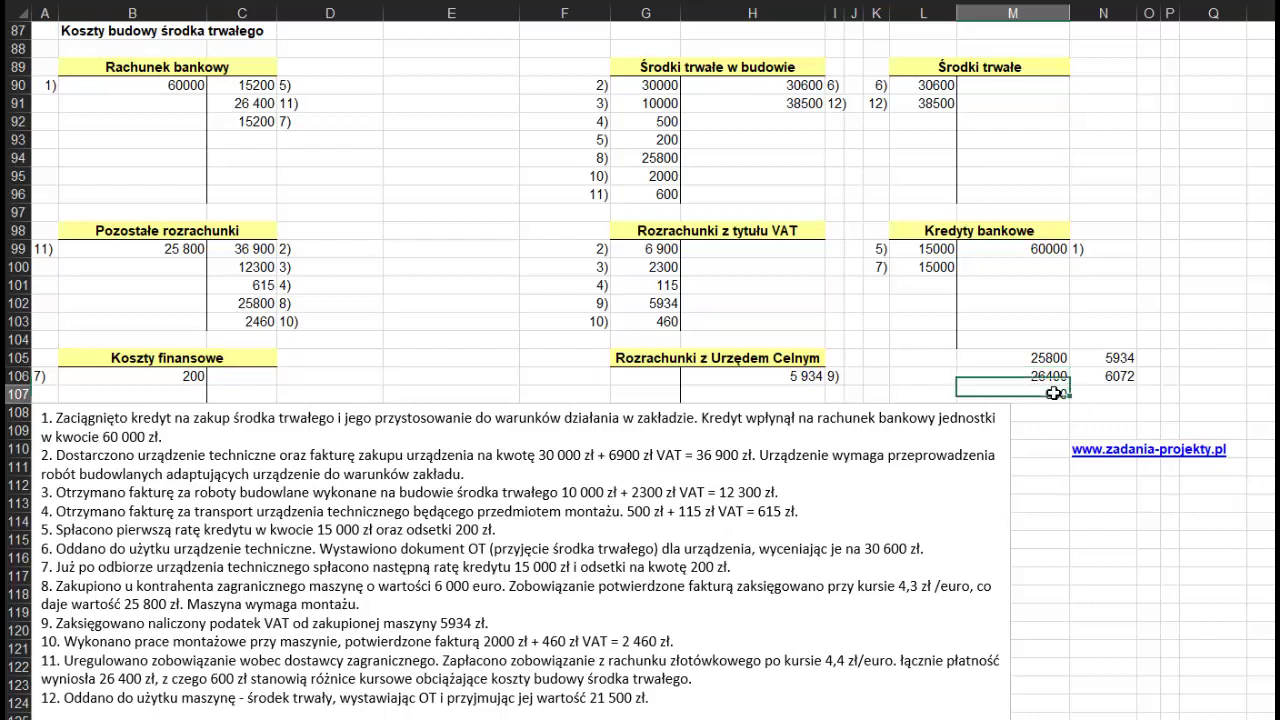
{"action": "type", "text": "=M106-M105"}
{"action": "key", "text": "ctrl+Return"}
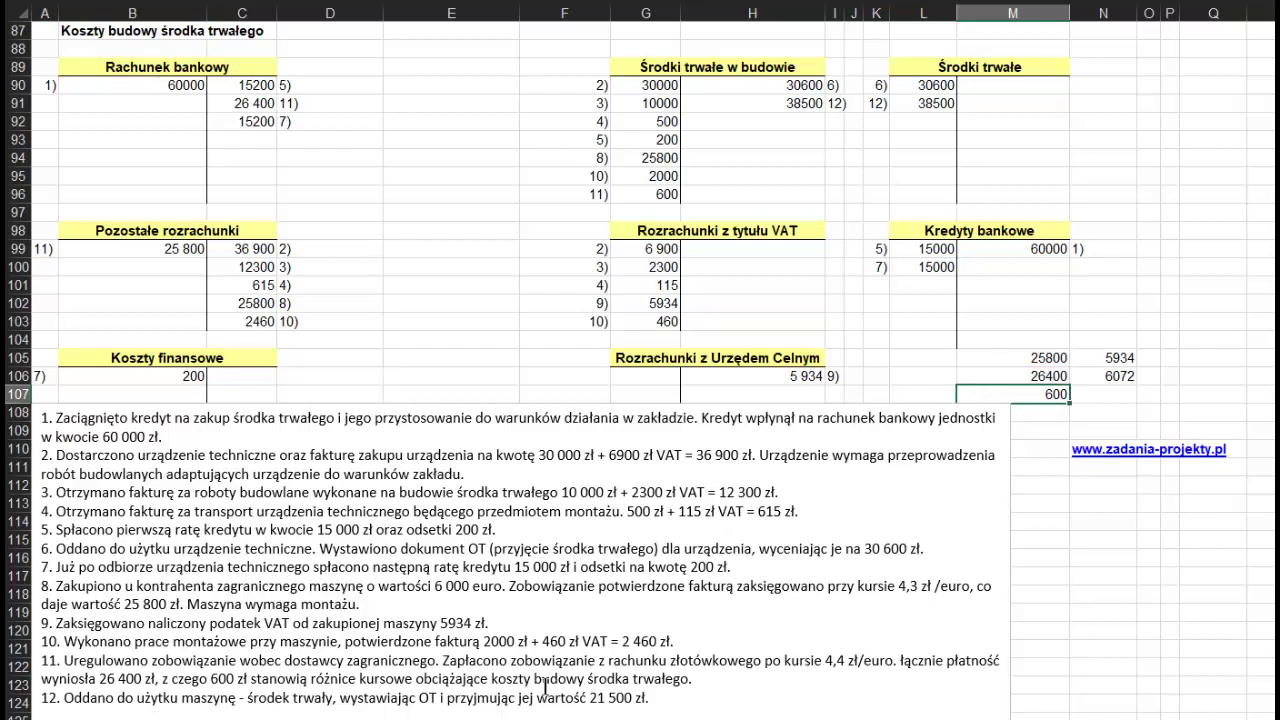
{"action": "left_click", "coordinate": [414, 686]}
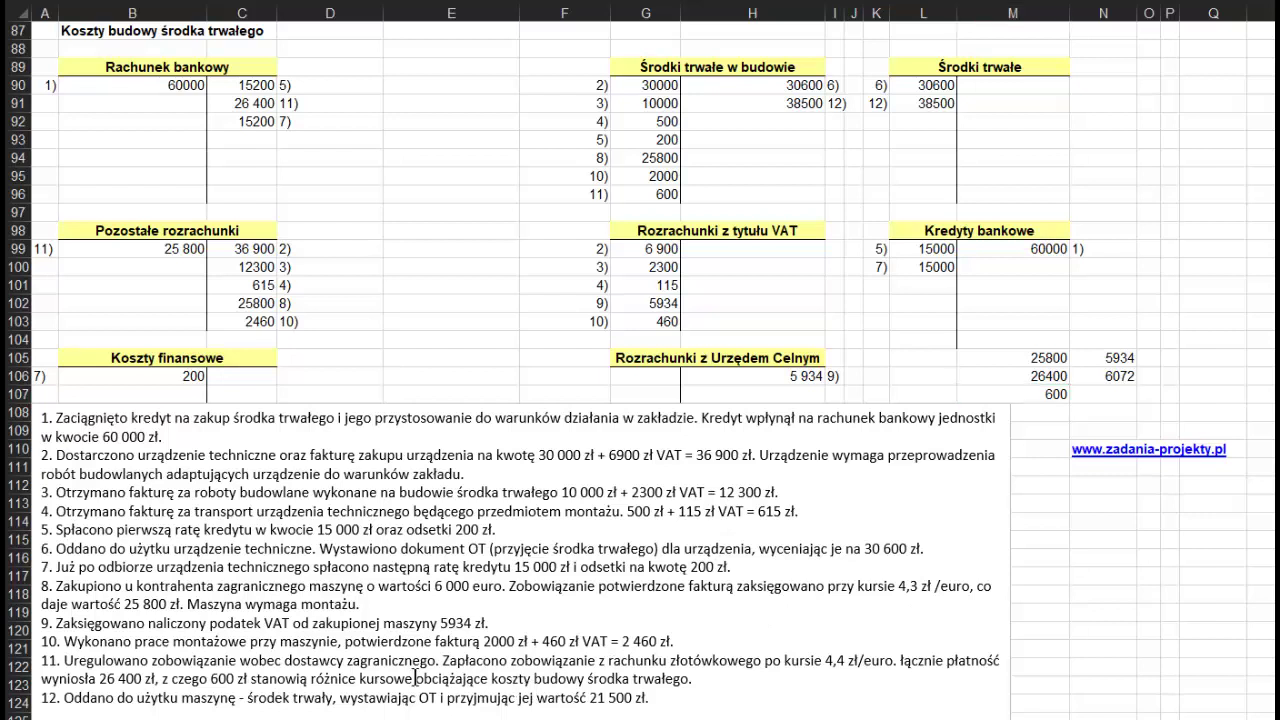
{"action": "left_click_drag", "start_coordinate": [414, 680], "coordinate": [693, 679]}
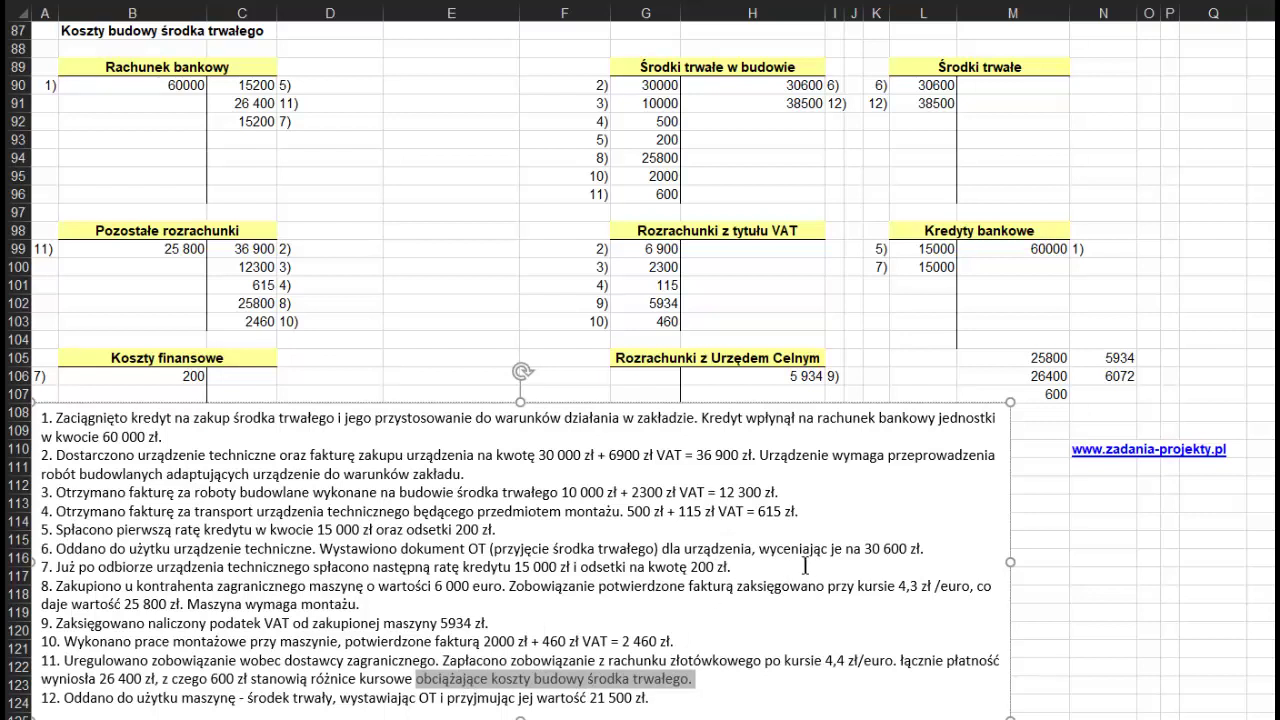
Step: Reorder the credit entries in Rachunek bankowy so operation 7 is in row 91 and operation 11 in row 92
{"action": "left_click", "coordinate": [241, 104]}
{"action": "type", "text": "26 400\t11)"}
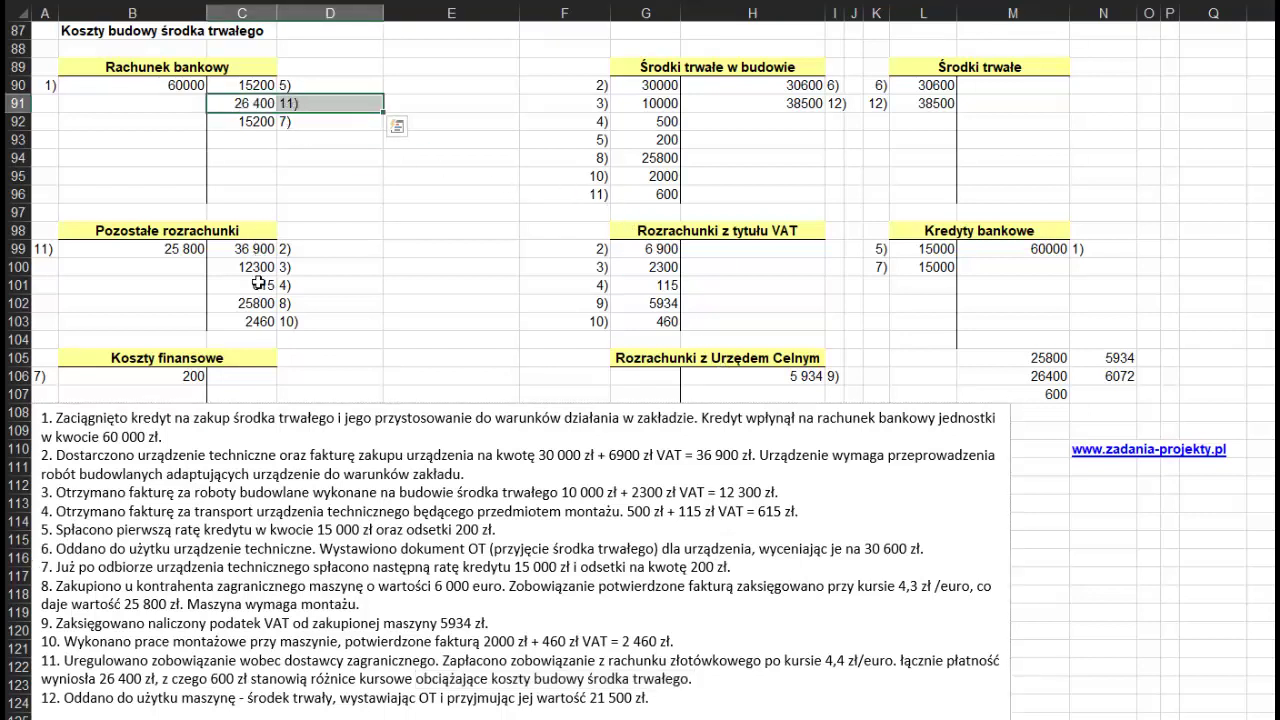
{"action": "left_click_drag", "start_coordinate": [326, 110], "coordinate": [326, 146]}
{"action": "left_click_drag", "start_coordinate": [260, 121], "coordinate": [306, 100]}
{"action": "left_click", "coordinate": [241, 139]}
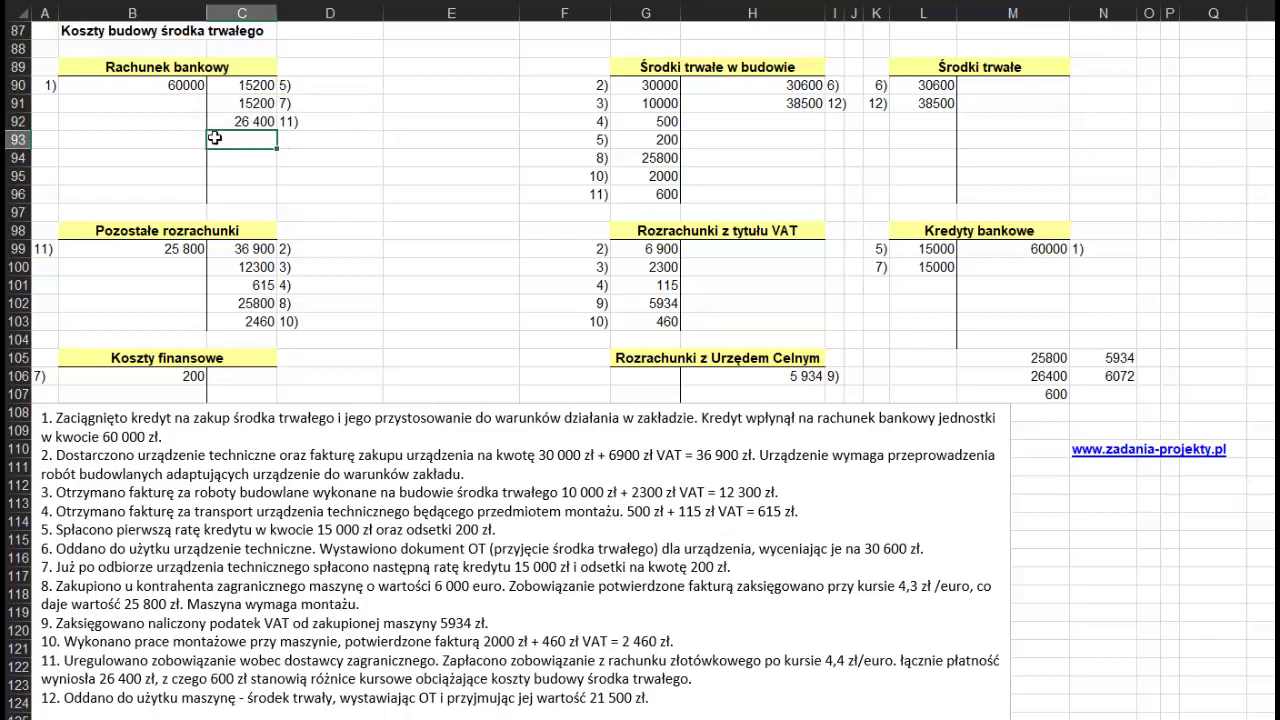
Step: Trace operation 11 through its Rachunek bankowy credit, its =M105 debit in Pozostałe rozrachunki against operation 8's credit, and its Środki trwałe w budowie debit
{"action": "left_click_drag", "start_coordinate": [244, 125], "coordinate": [280, 121]}
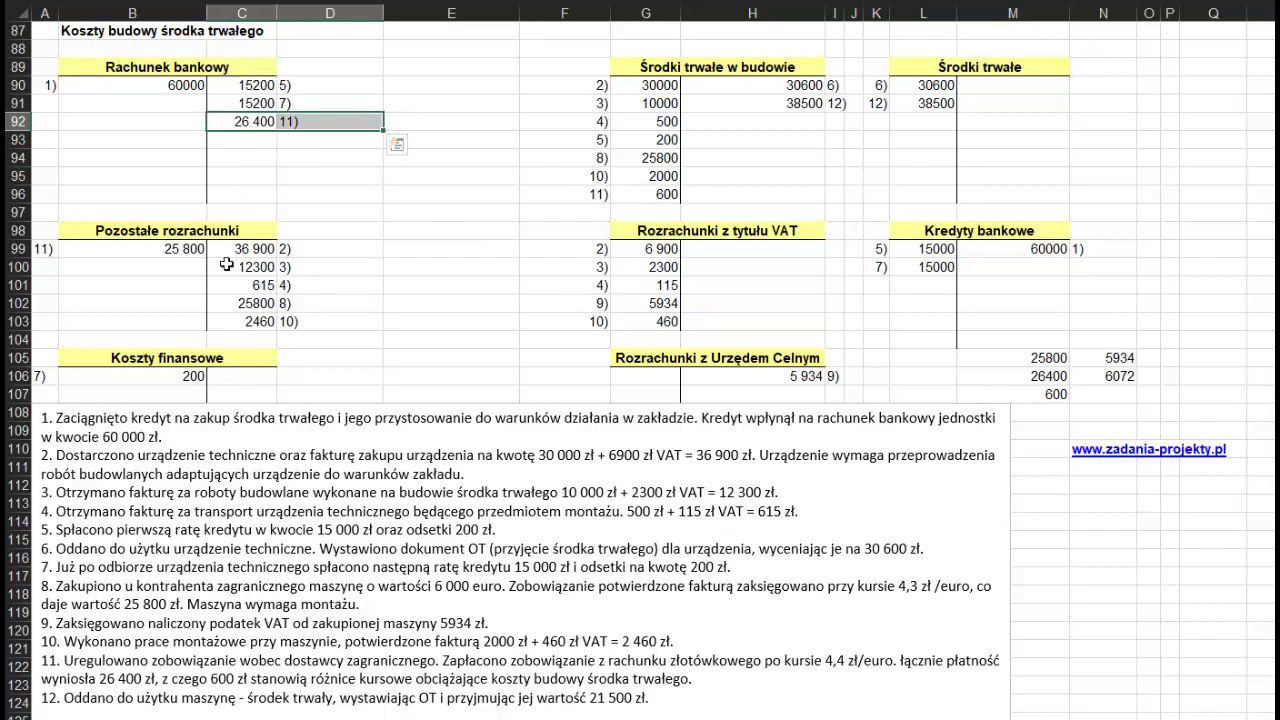
{"action": "left_click", "coordinate": [174, 248]}
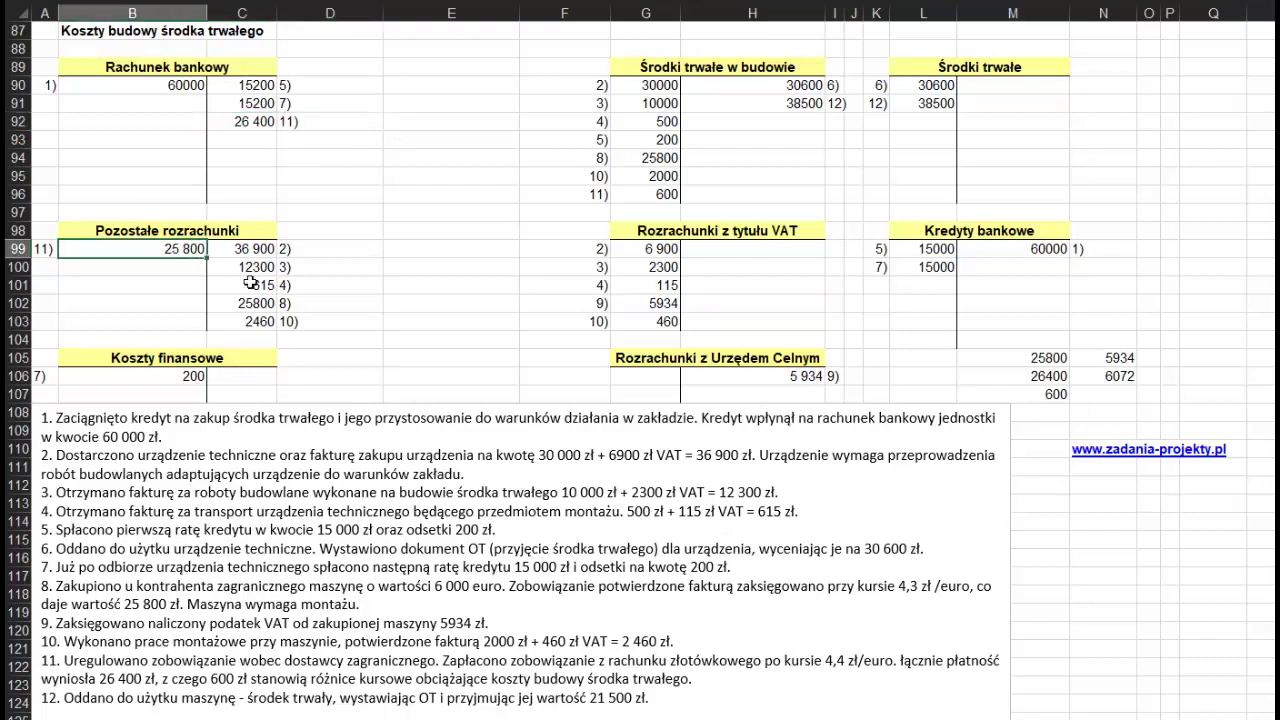
{"action": "type", "text": "=M105"}
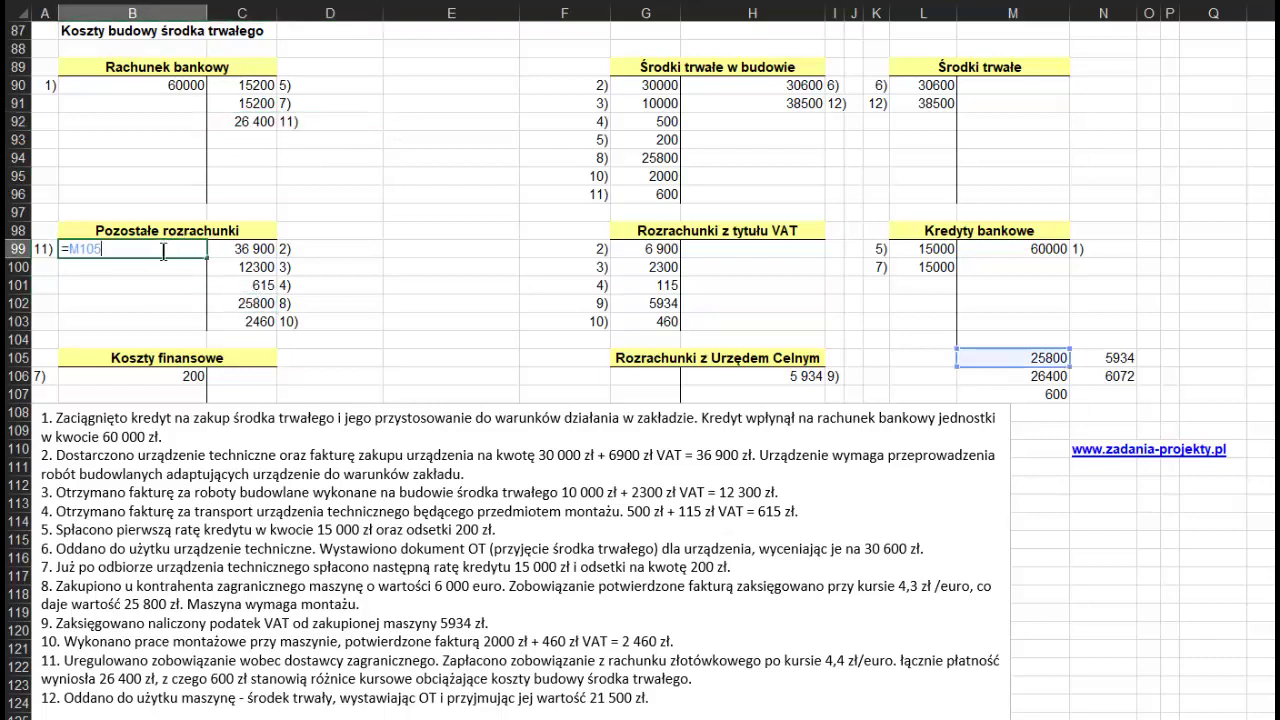
{"action": "key", "text": "ctrl+Return"}
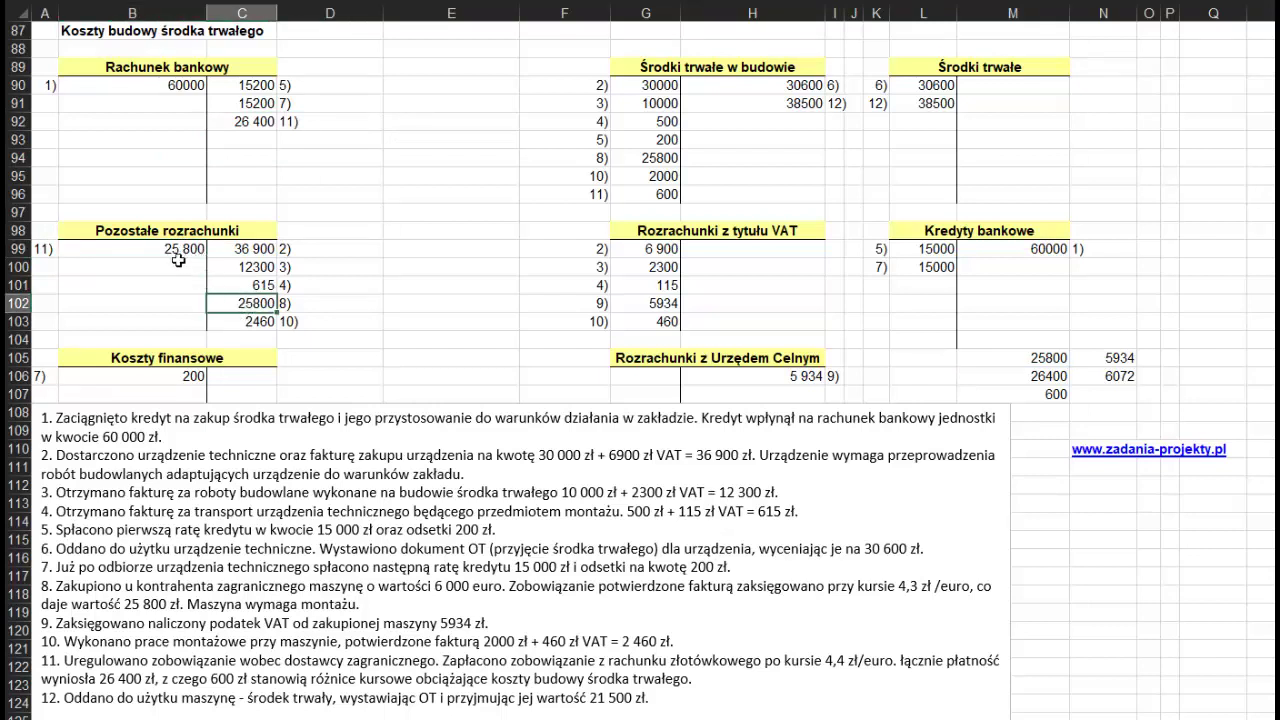
{"action": "left_click", "coordinate": [240, 300]}
{"action": "left_click", "coordinate": [145, 248]}
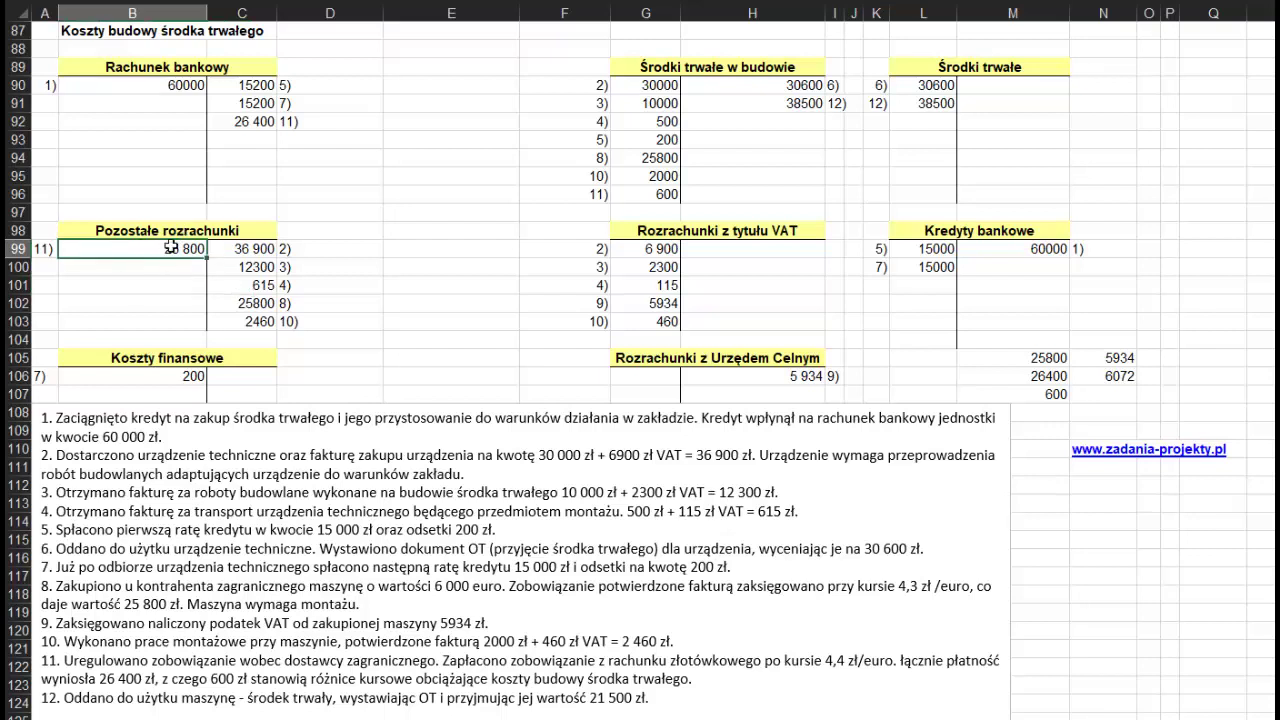
{"action": "left_click_drag", "start_coordinate": [646, 194], "coordinate": [583, 193]}
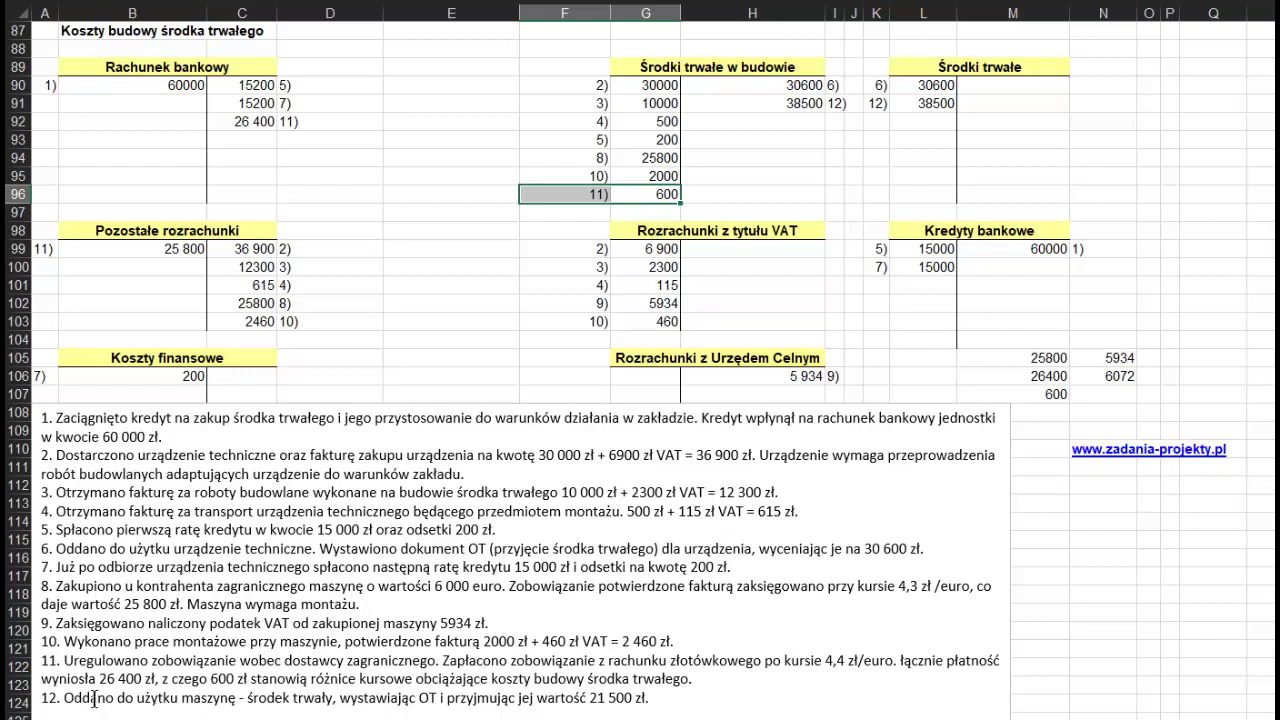
Step: Highlight operation 12's wording on handing over the machine and replace the amount at the end of its text with "..."
{"action": "left_click_drag", "start_coordinate": [93, 700], "coordinate": [220, 705]}
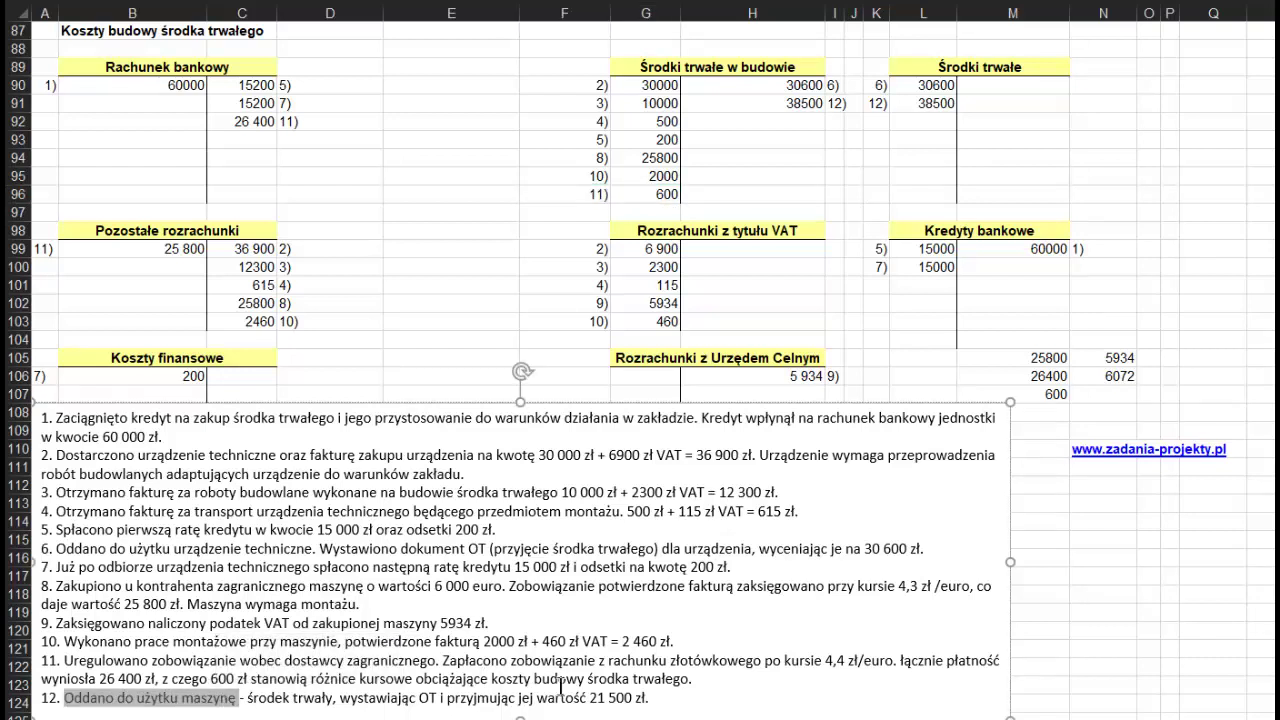
{"action": "left_click_drag", "start_coordinate": [591, 700], "coordinate": [688, 703]}
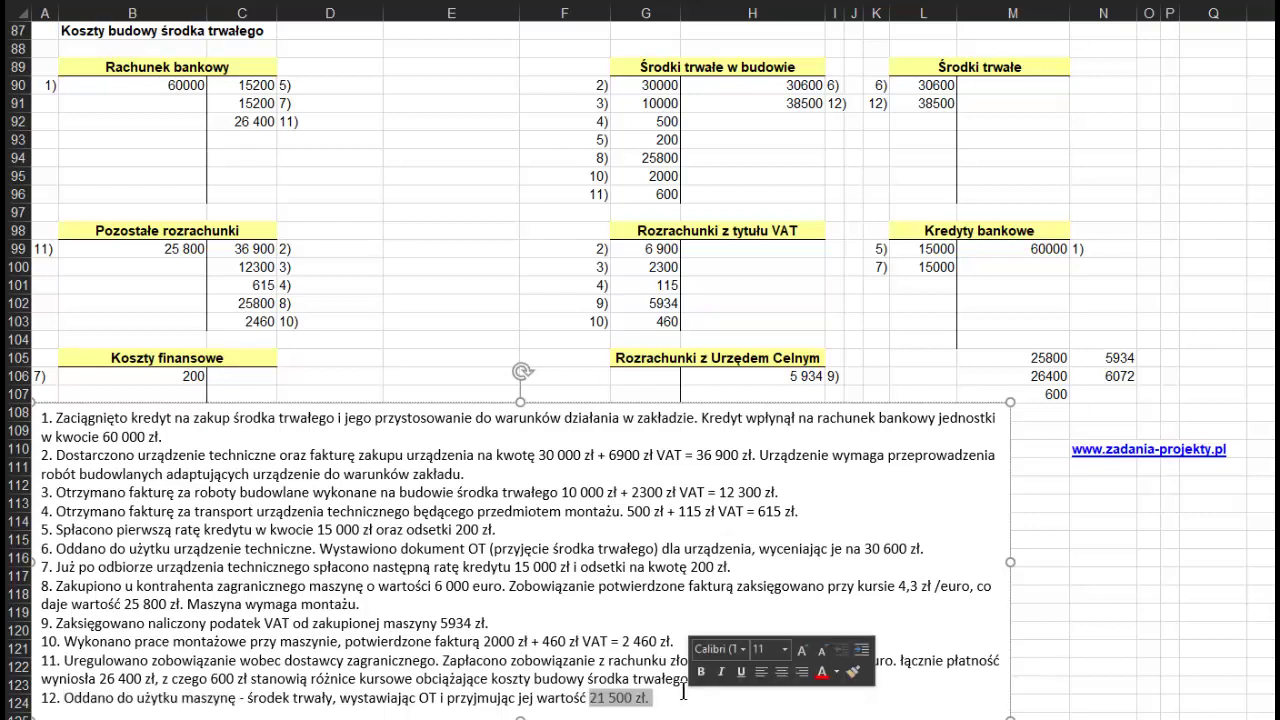
{"action": "type", "text": "..."}
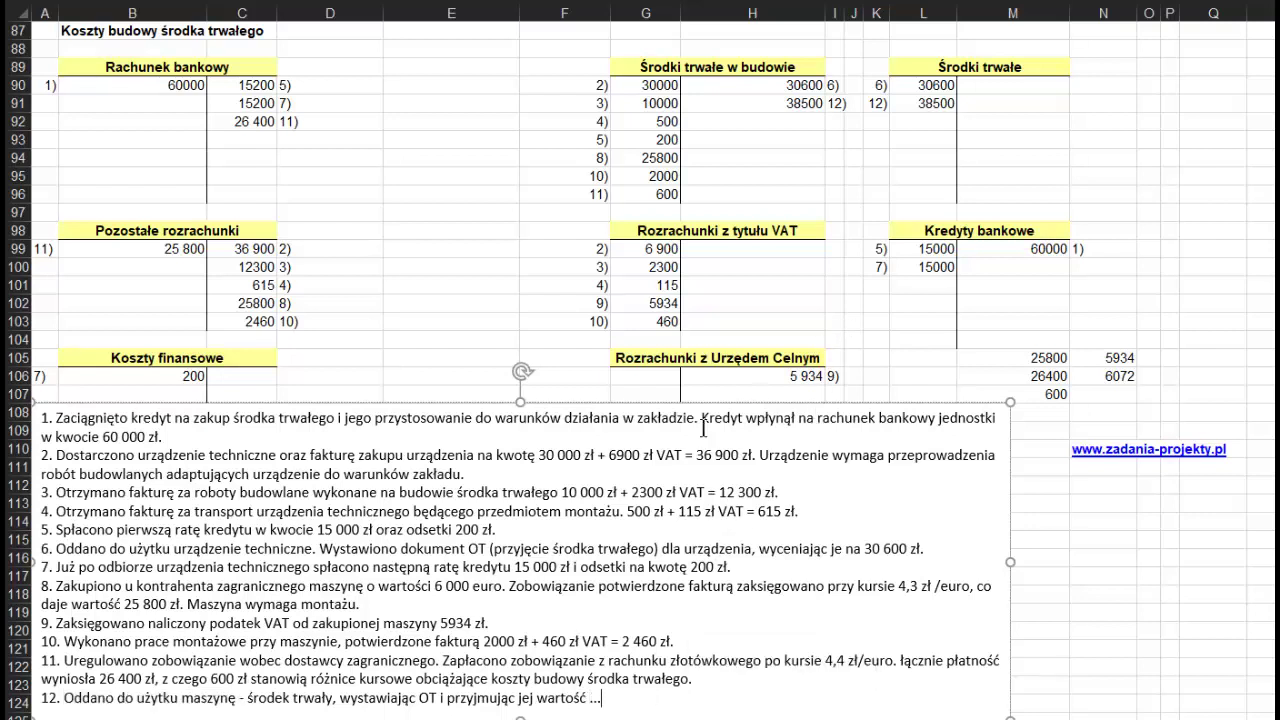
{"action": "left_click", "coordinate": [777, 232]}
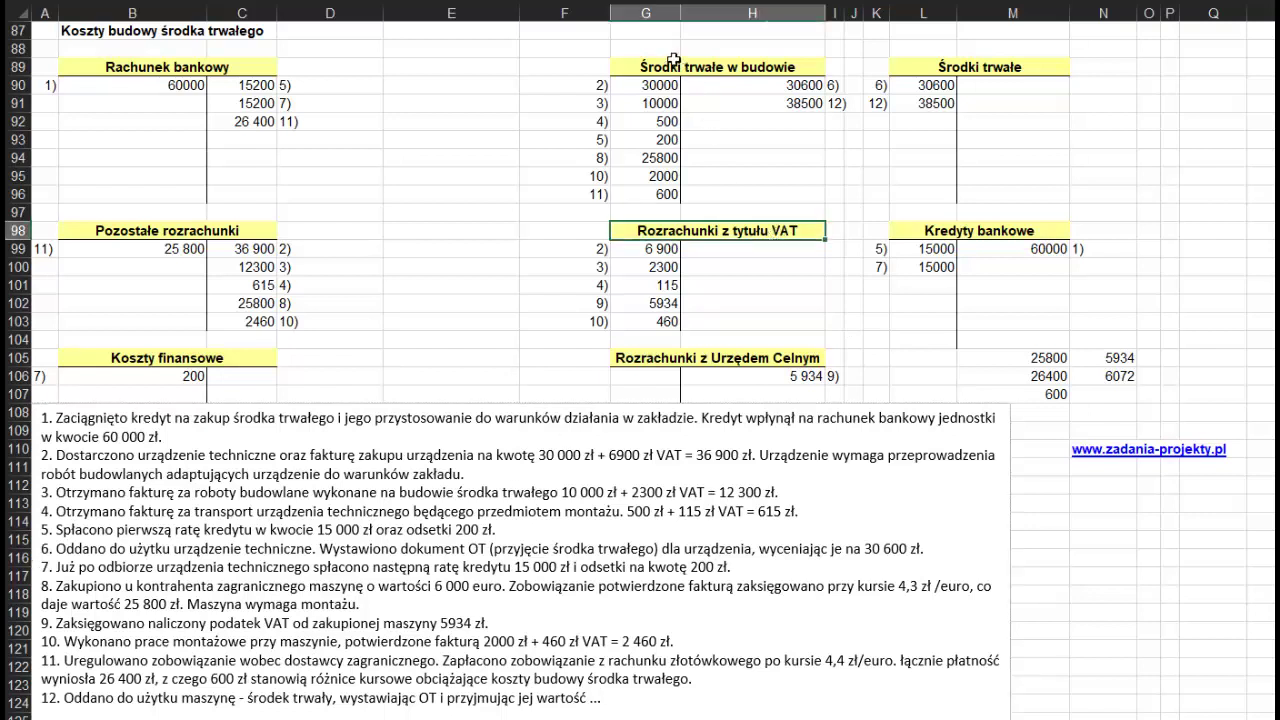
Step: Point out the Środki trwałe w budowie account, operation 12's credit in H91, and the "..." placeholder in the operation's text
{"action": "key", "text": "ctrl+Up"}
{"action": "key", "text": "ctrl+Up"}
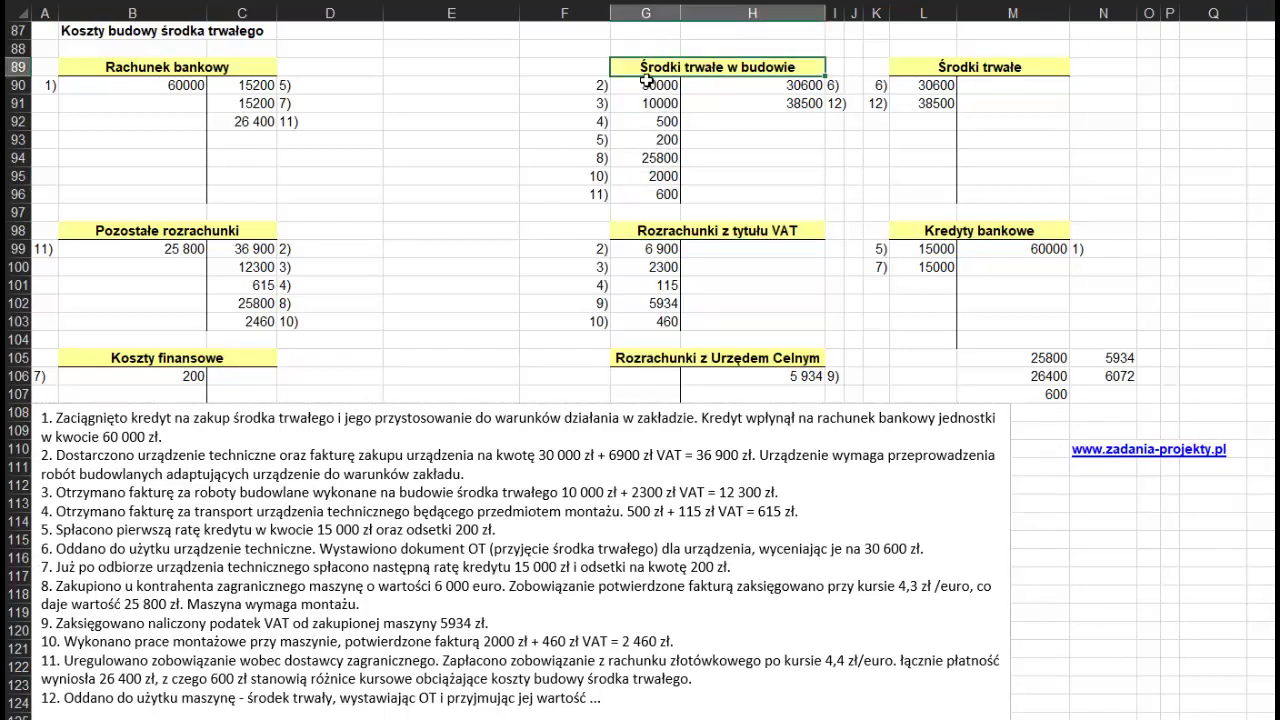
{"action": "left_click", "coordinate": [802, 103]}
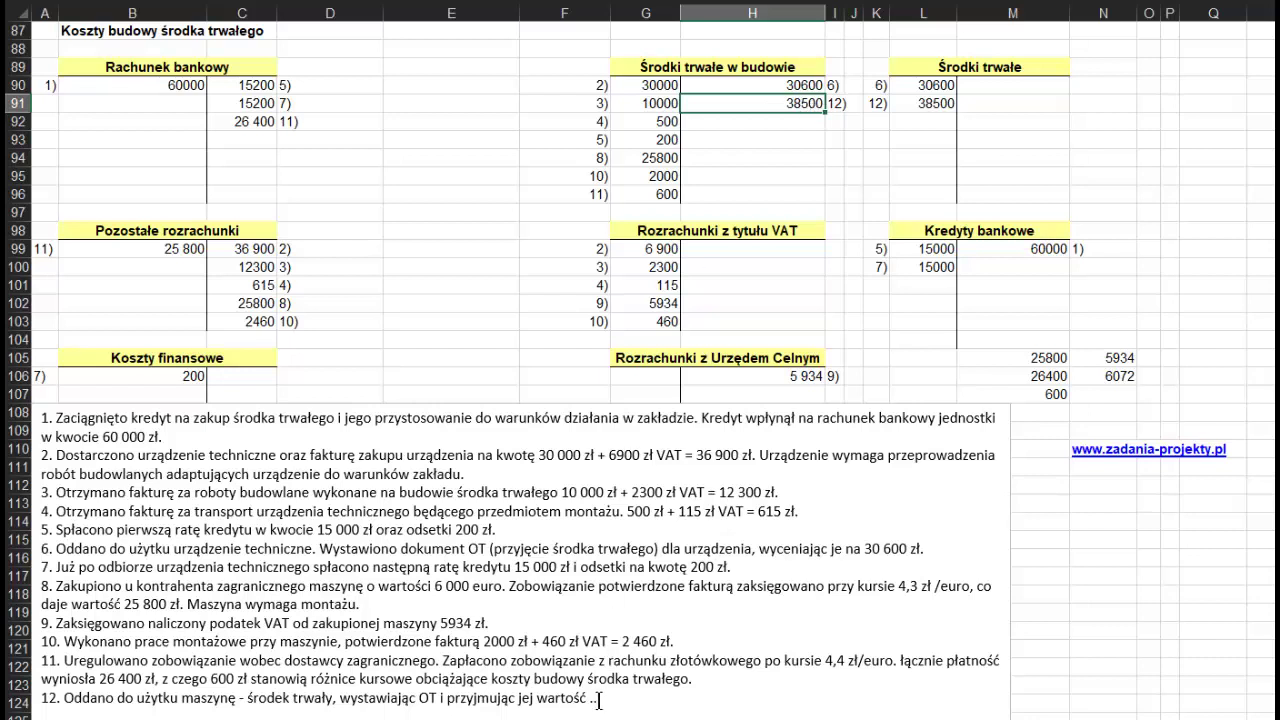
{"action": "left_click_drag", "start_coordinate": [587, 698], "coordinate": [604, 702]}
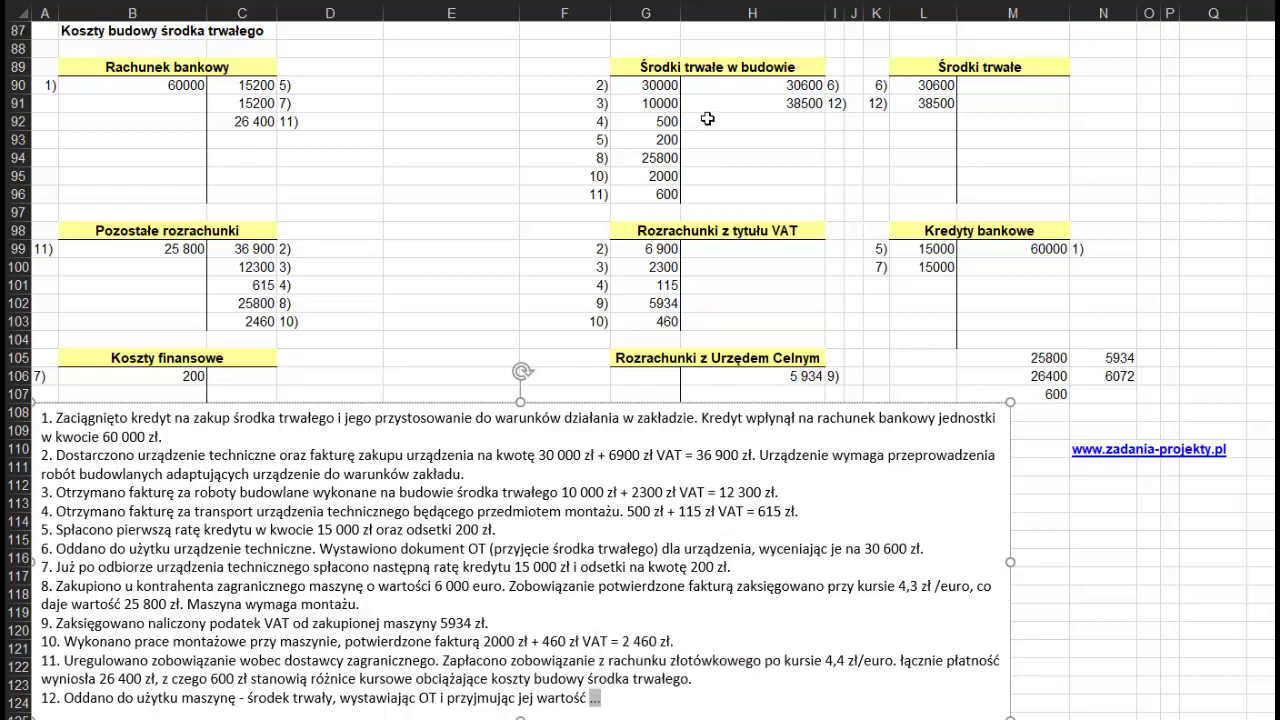
Step: Compare the Środki trwałe w budowie debits in G90:G96 with the credits for operations 6 and 12, checking operation 6's debit in Środki trwałe
{"action": "left_click_drag", "start_coordinate": [646, 86], "coordinate": [653, 194]}
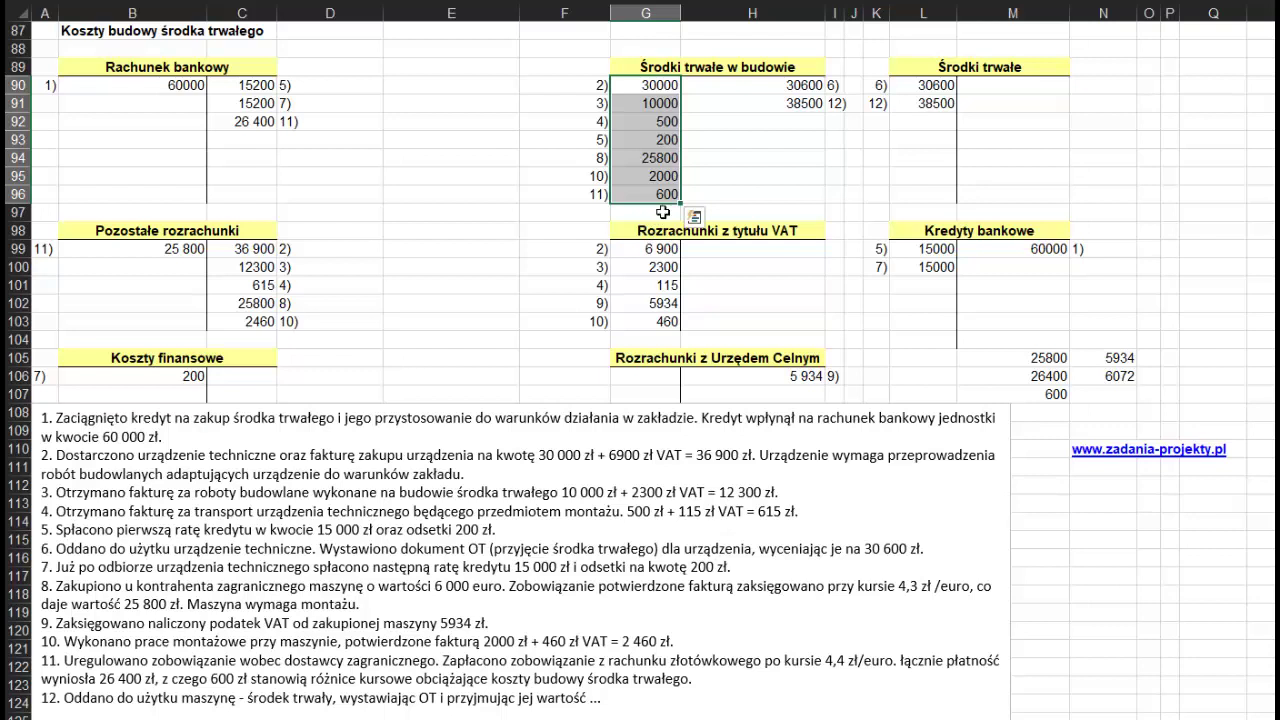
{"action": "left_click", "coordinate": [727, 80]}
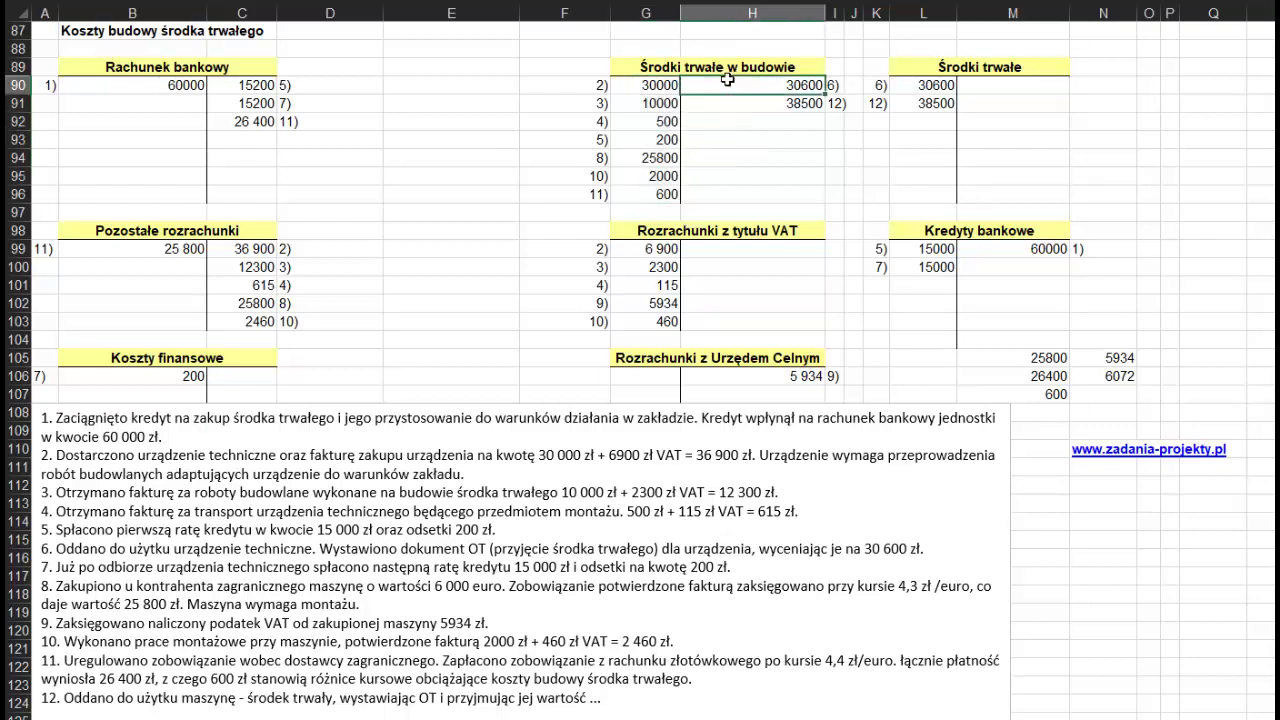
{"action": "left_click", "coordinate": [938, 88]}
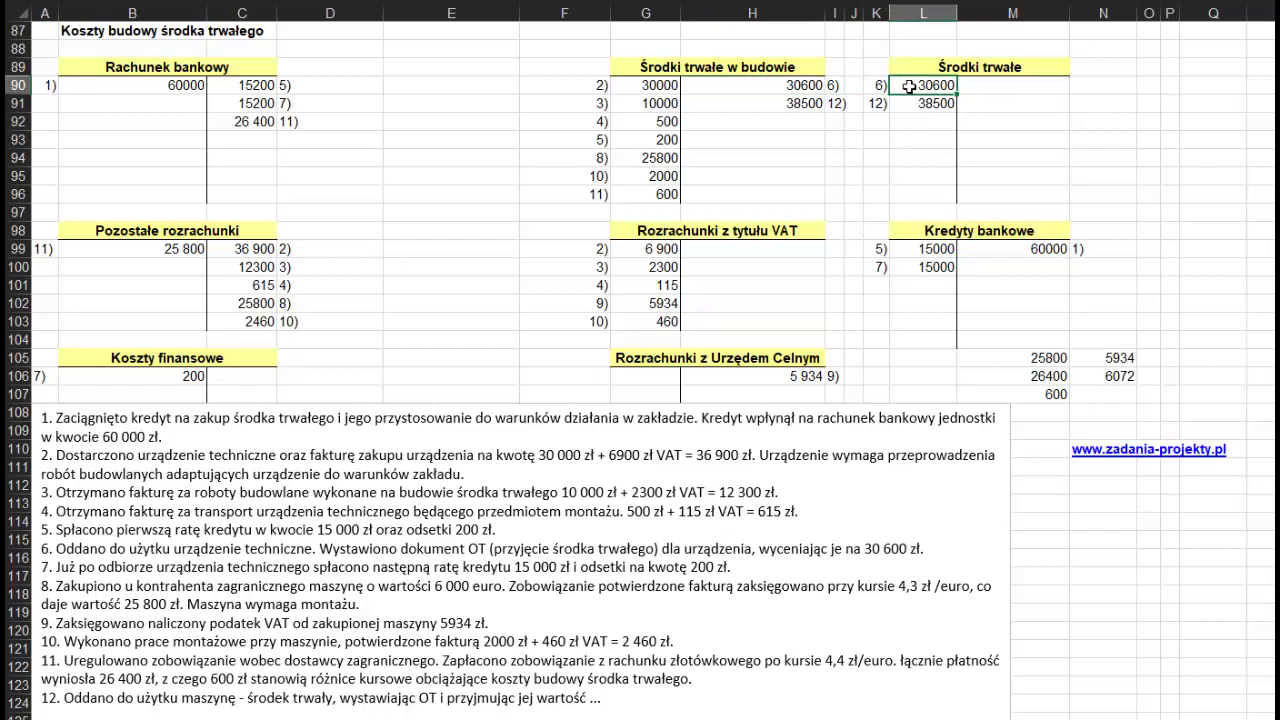
{"action": "left_click", "coordinate": [801, 101]}
{"action": "left_click_drag", "start_coordinate": [804, 86], "coordinate": [805, 101]}
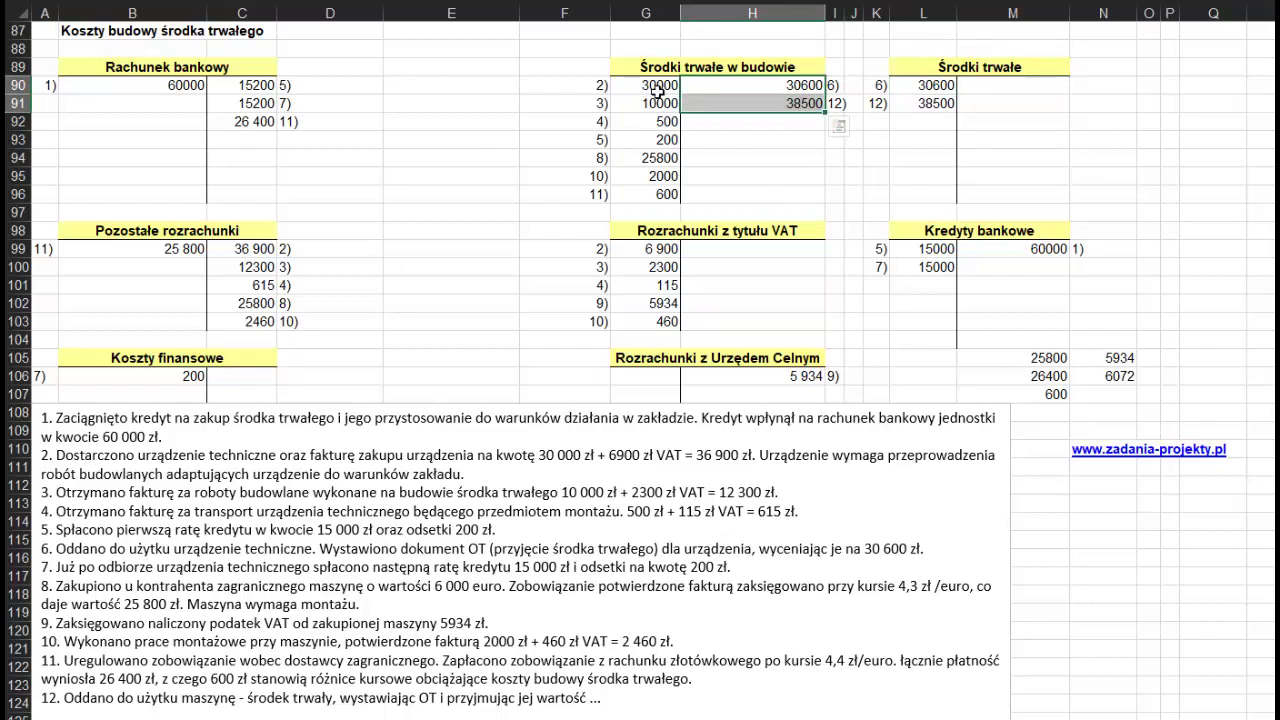
{"action": "left_click_drag", "start_coordinate": [668, 84], "coordinate": [674, 192]}
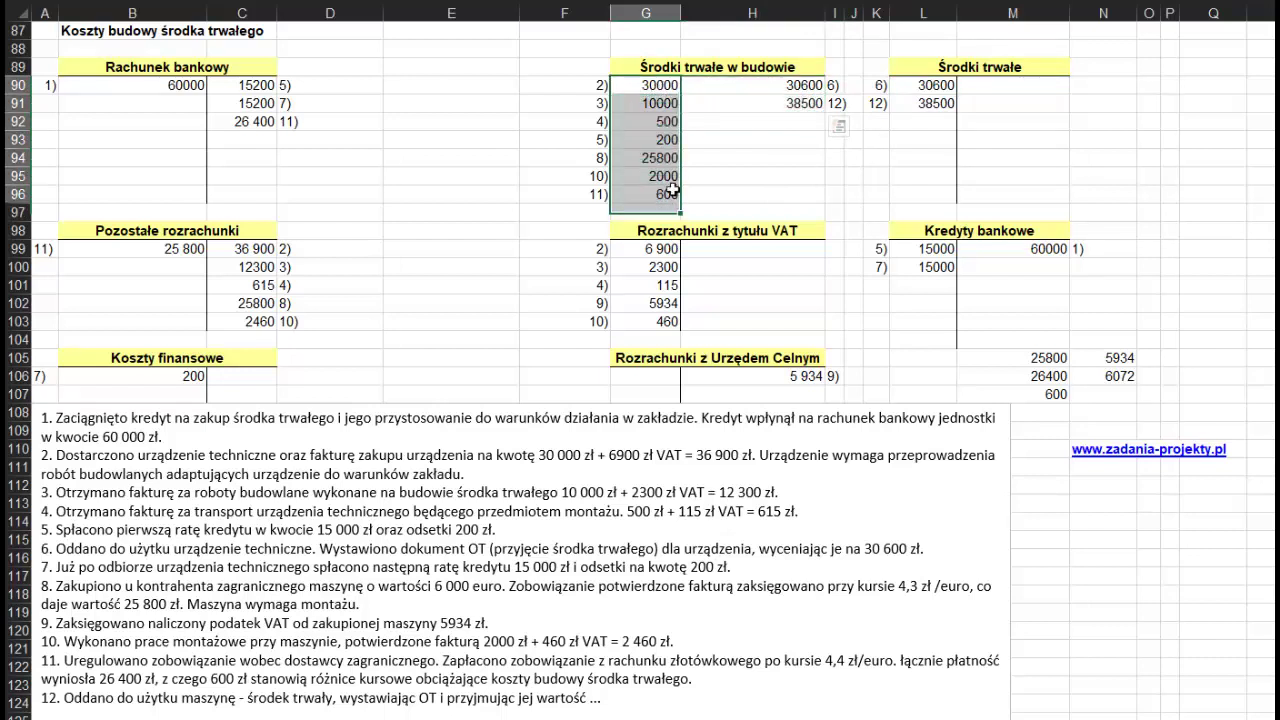
{"action": "left_click", "coordinate": [748, 88]}
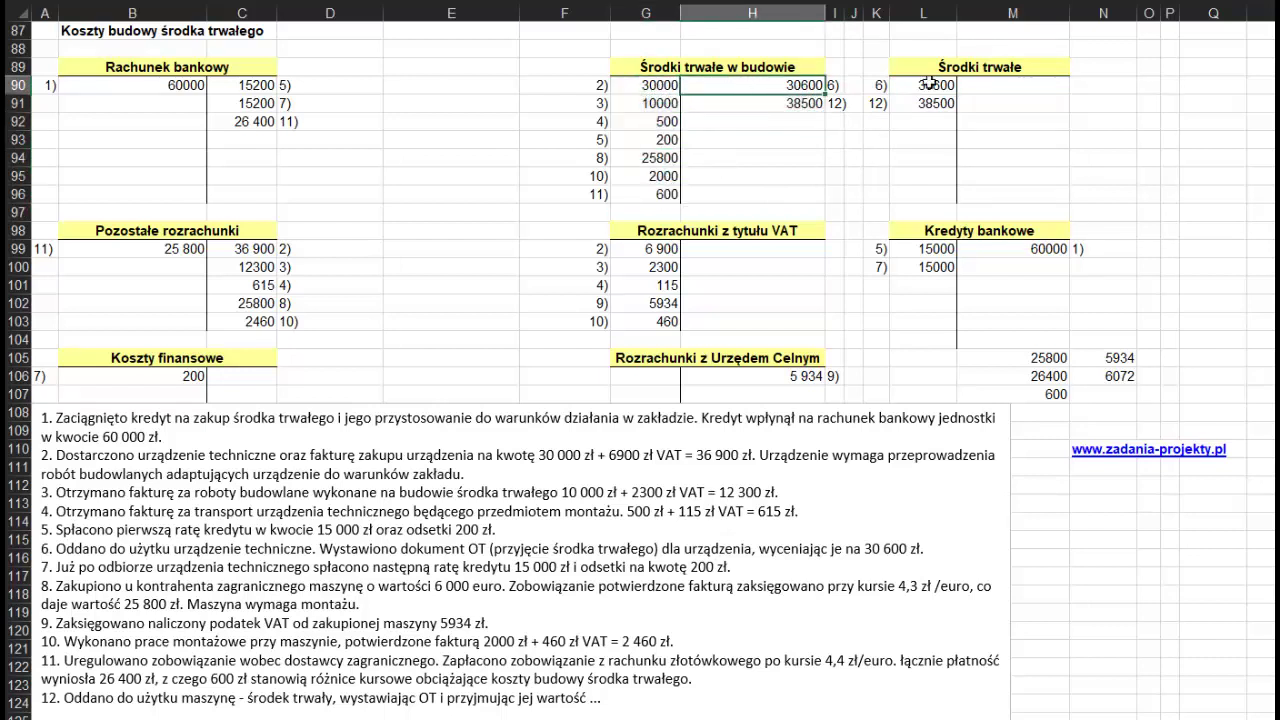
{"action": "left_click", "coordinate": [751, 100]}
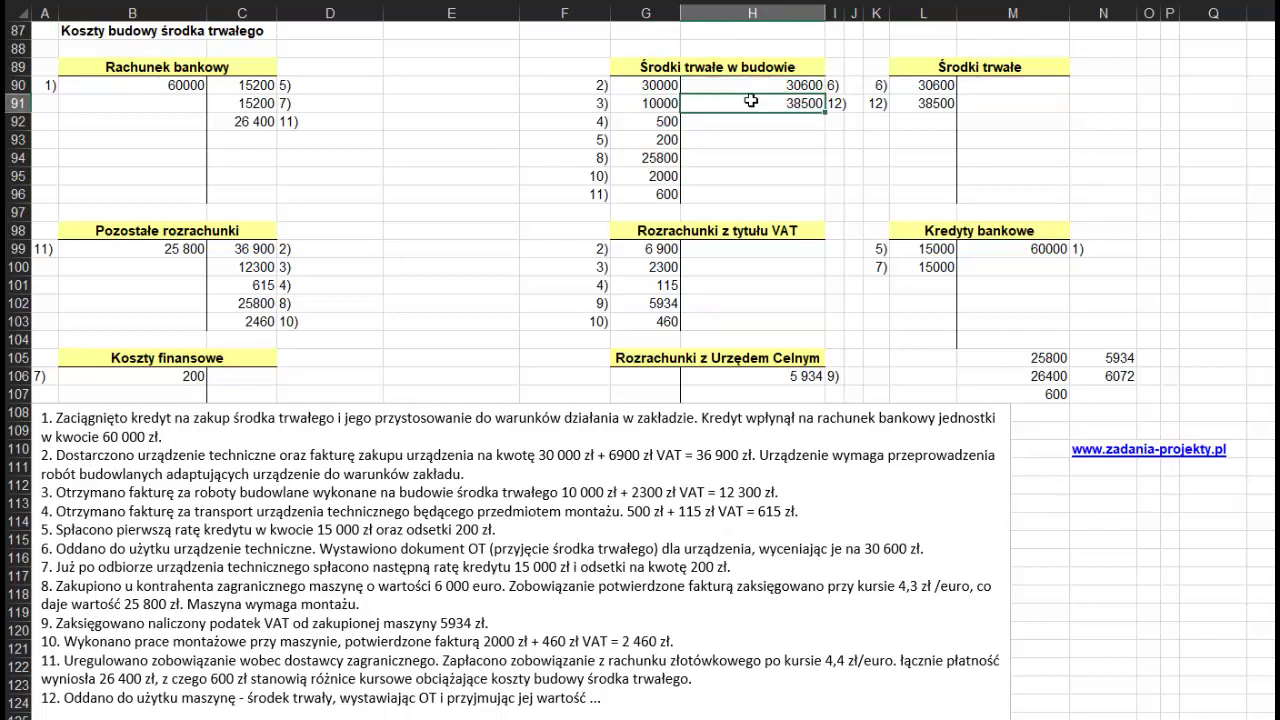